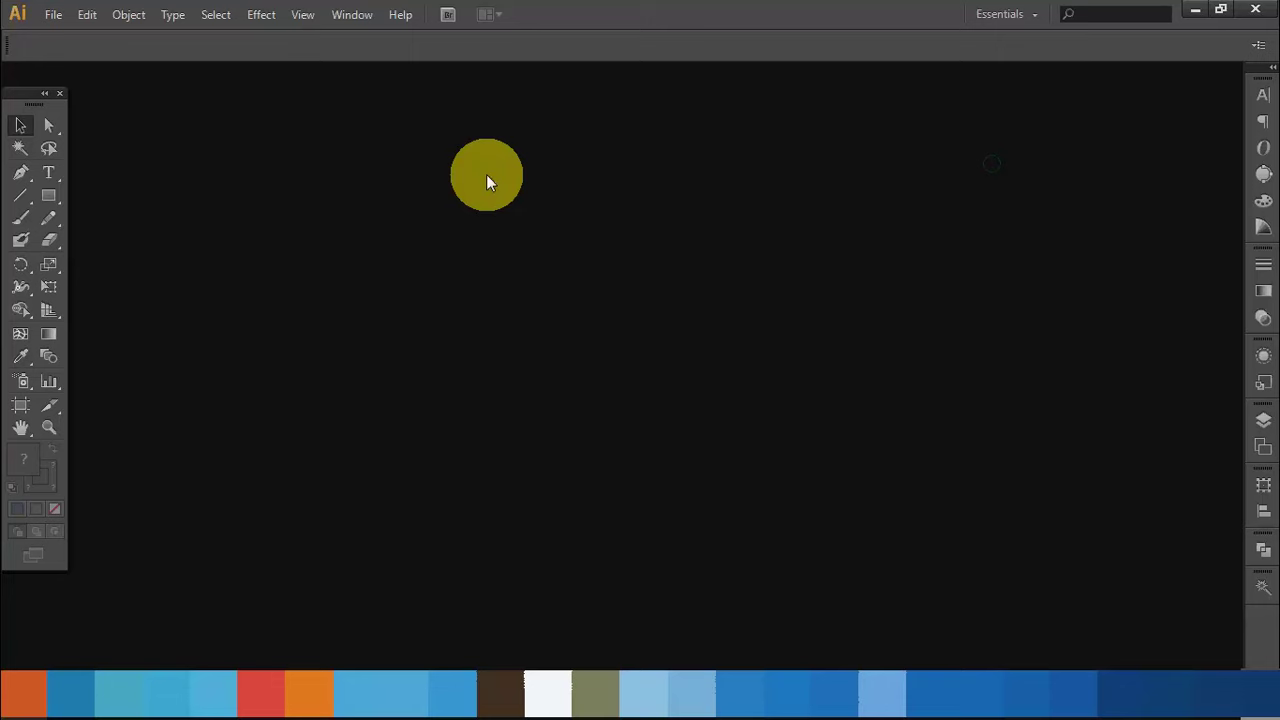
Start a new document using the A3 preset, 841.89 × 1190.55 px
left_click(55, 22)
left_click(75, 33)
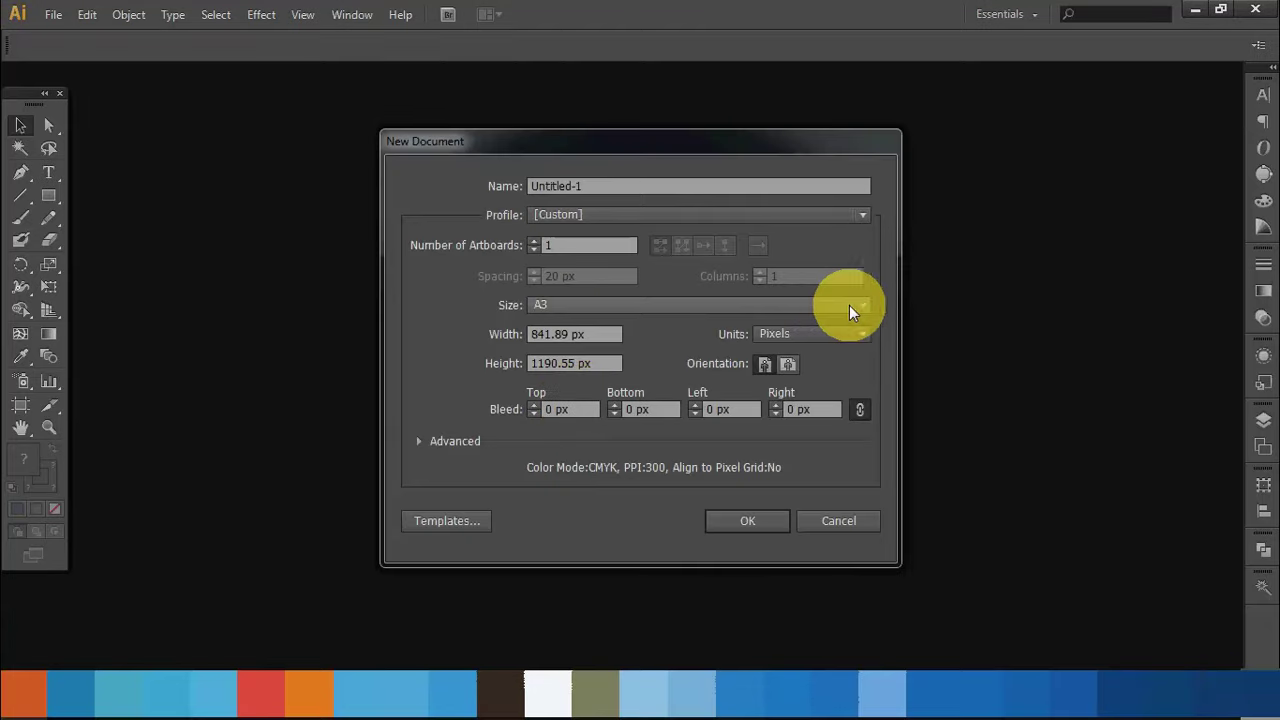
left_click(855, 307)
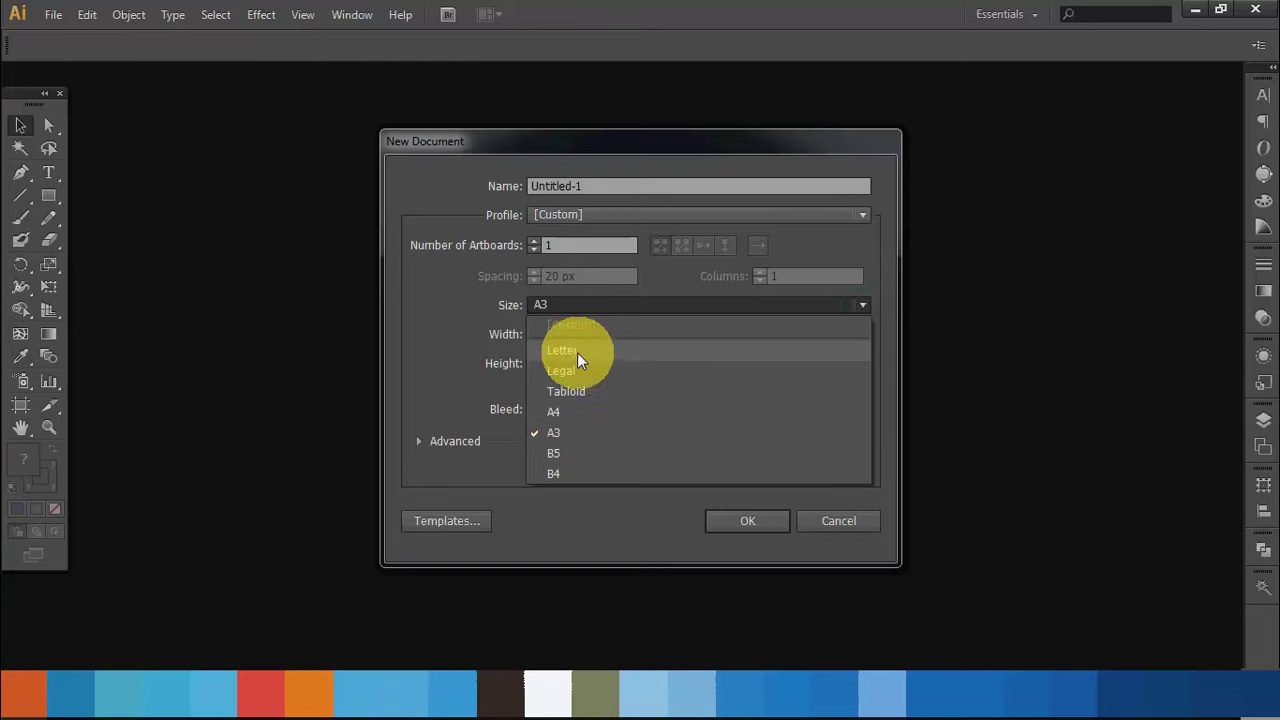
left_click(576, 438)
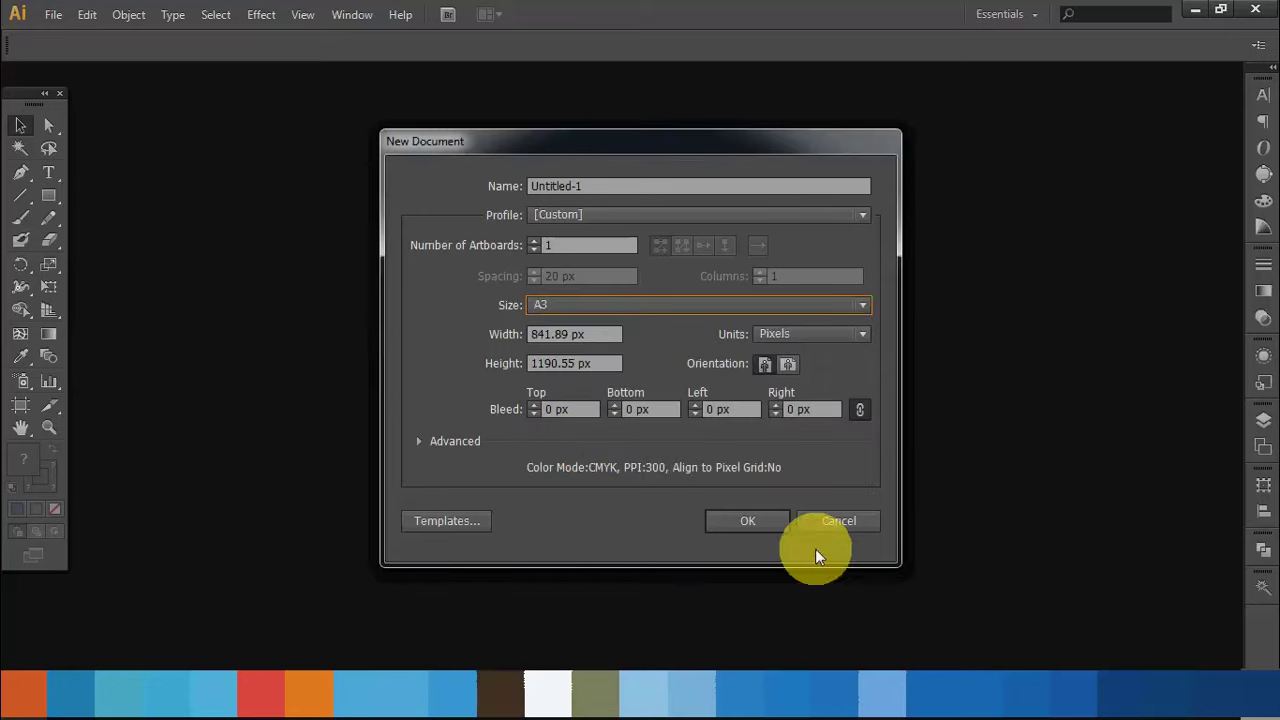
Create the A3 document and type 'Hello Everyone' at 48 pt near the artboard's top left
left_click(752, 522)
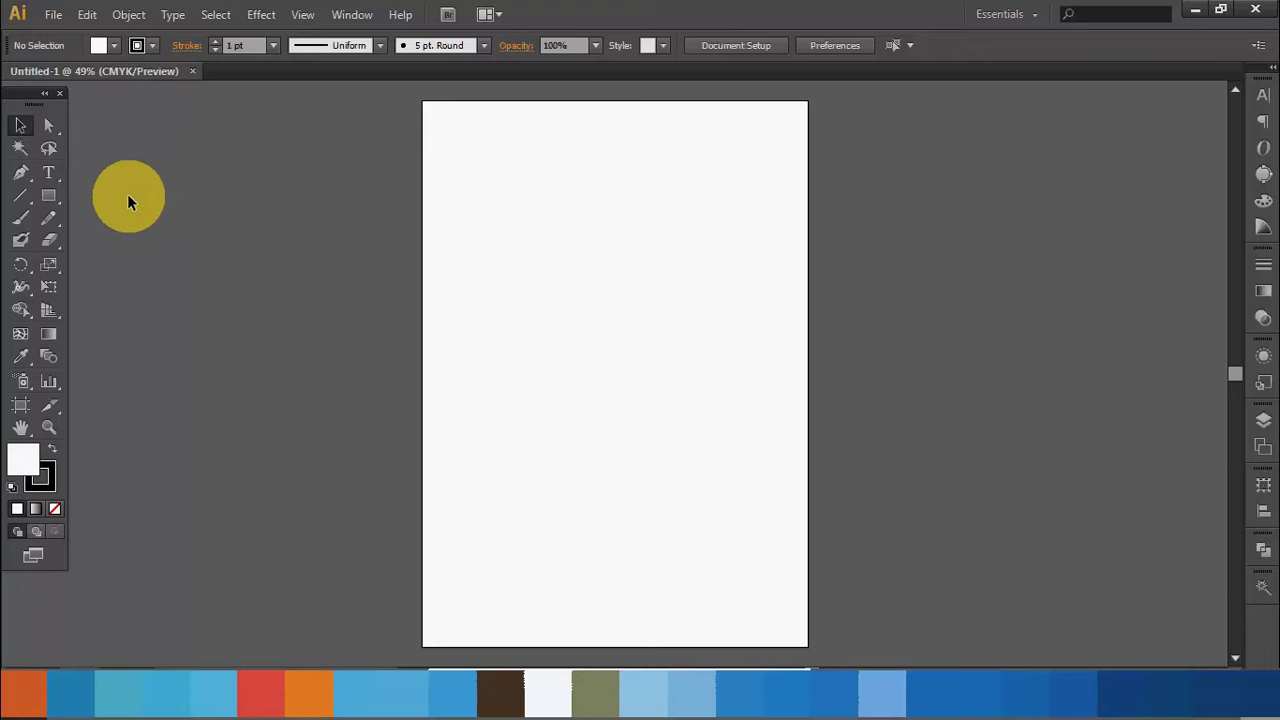
left_click(50, 175)
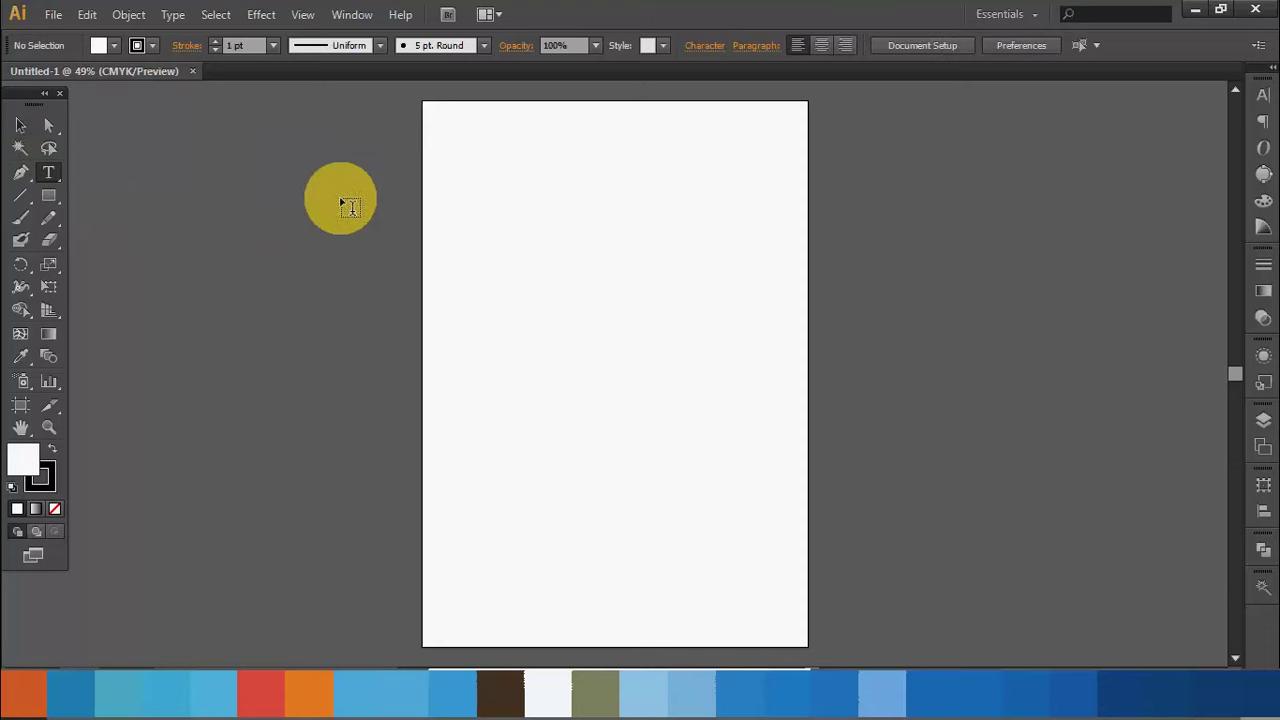
left_click(472, 201)
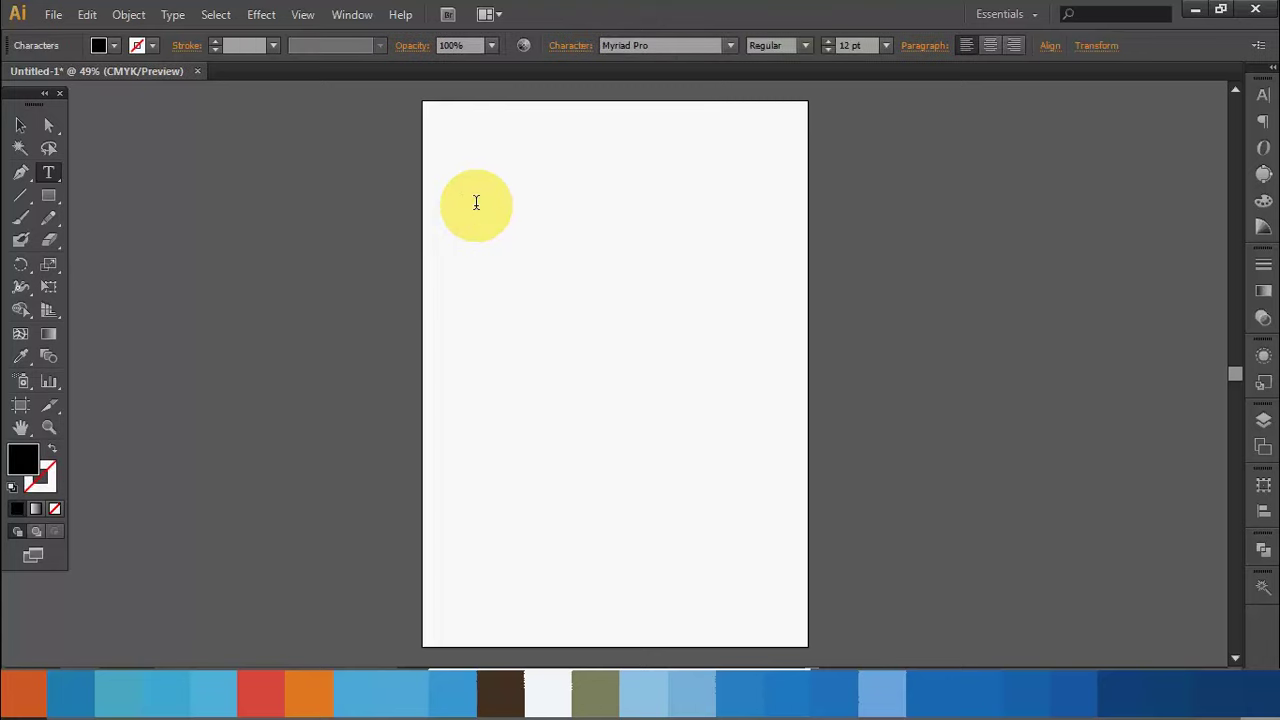
left_click(886, 45)
left_click(910, 340)
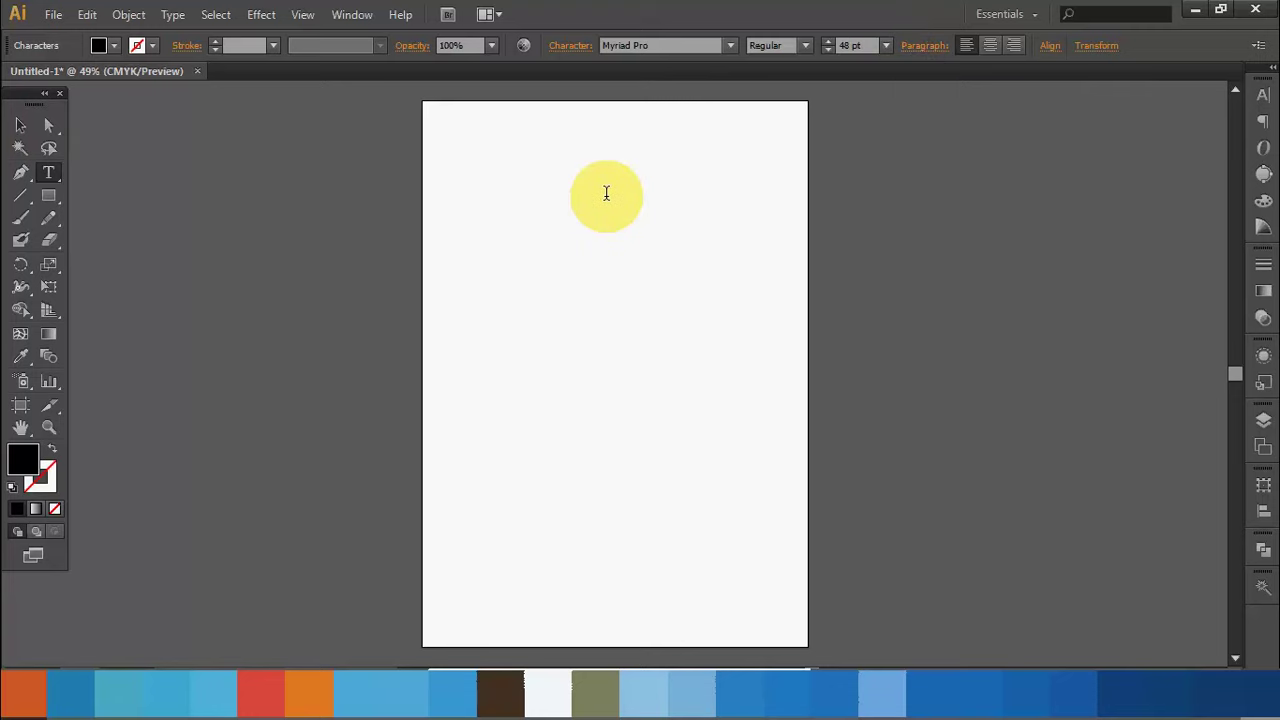
type("H")
type("ello")
type(" Eve")
type("ryone")
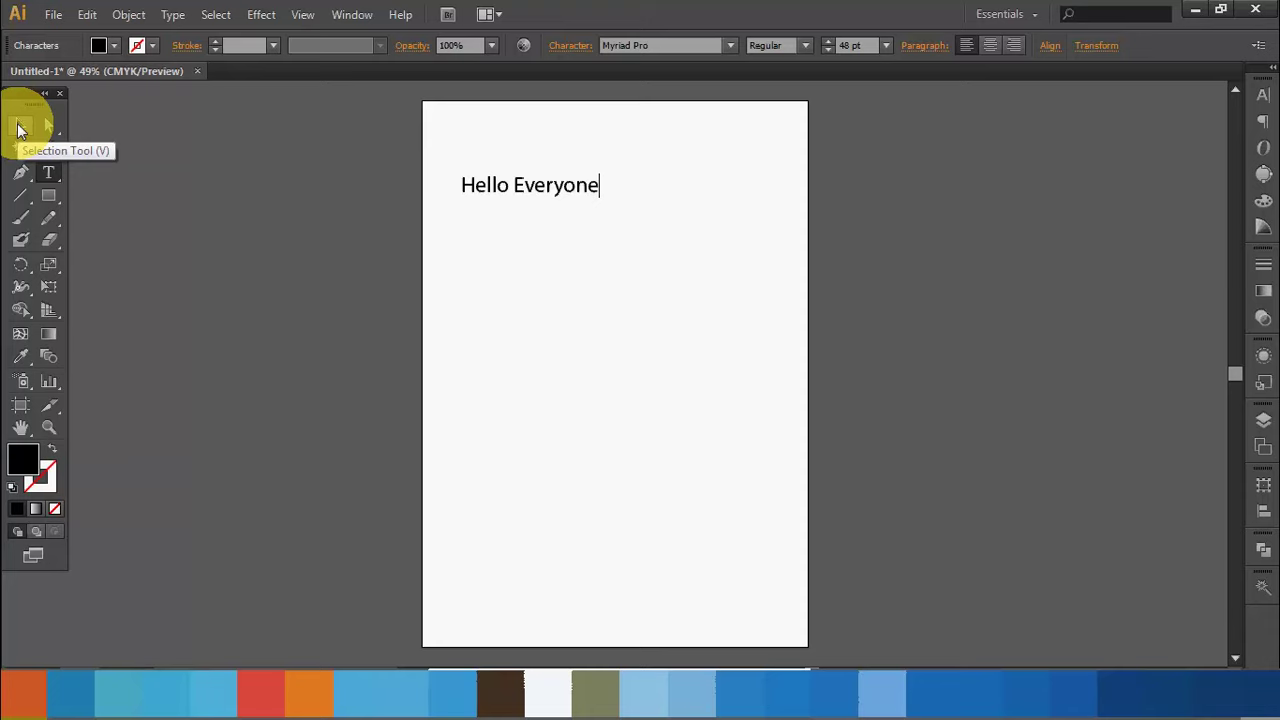
Raise the Hello Everyone font size four steps with the size arrow
left_click(20, 127)
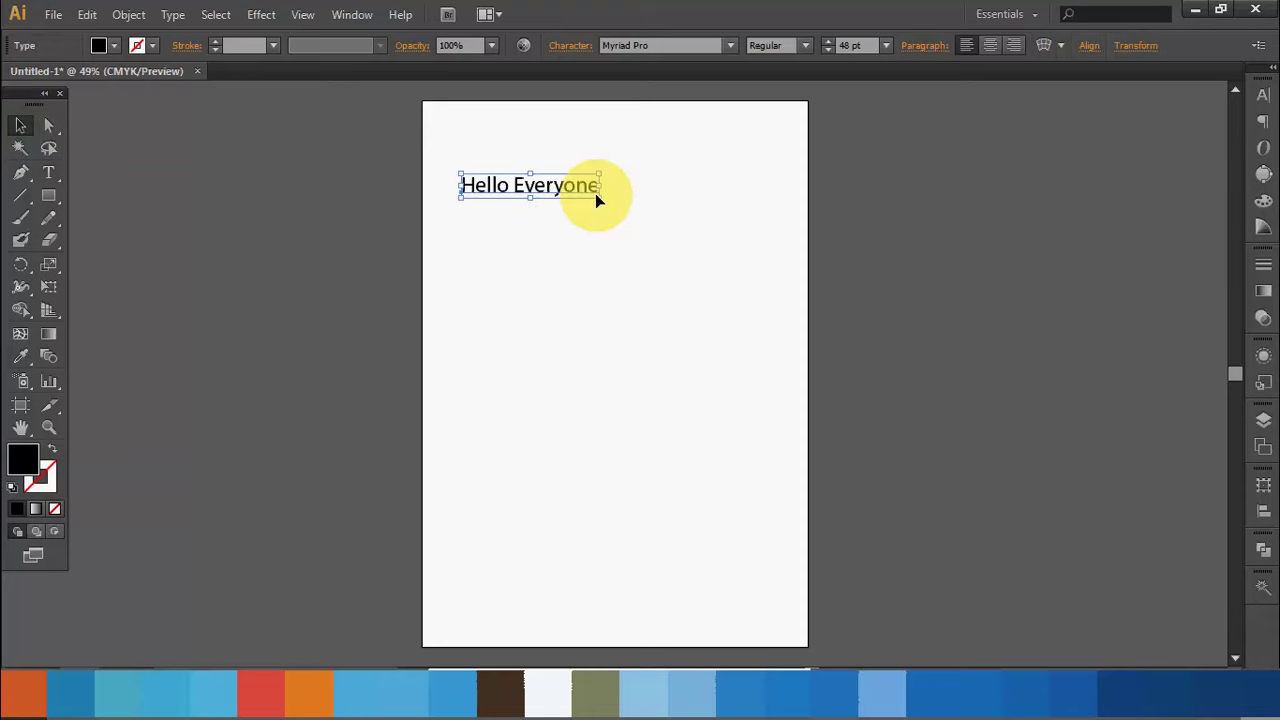
left_click(831, 41)
left_click(831, 41)
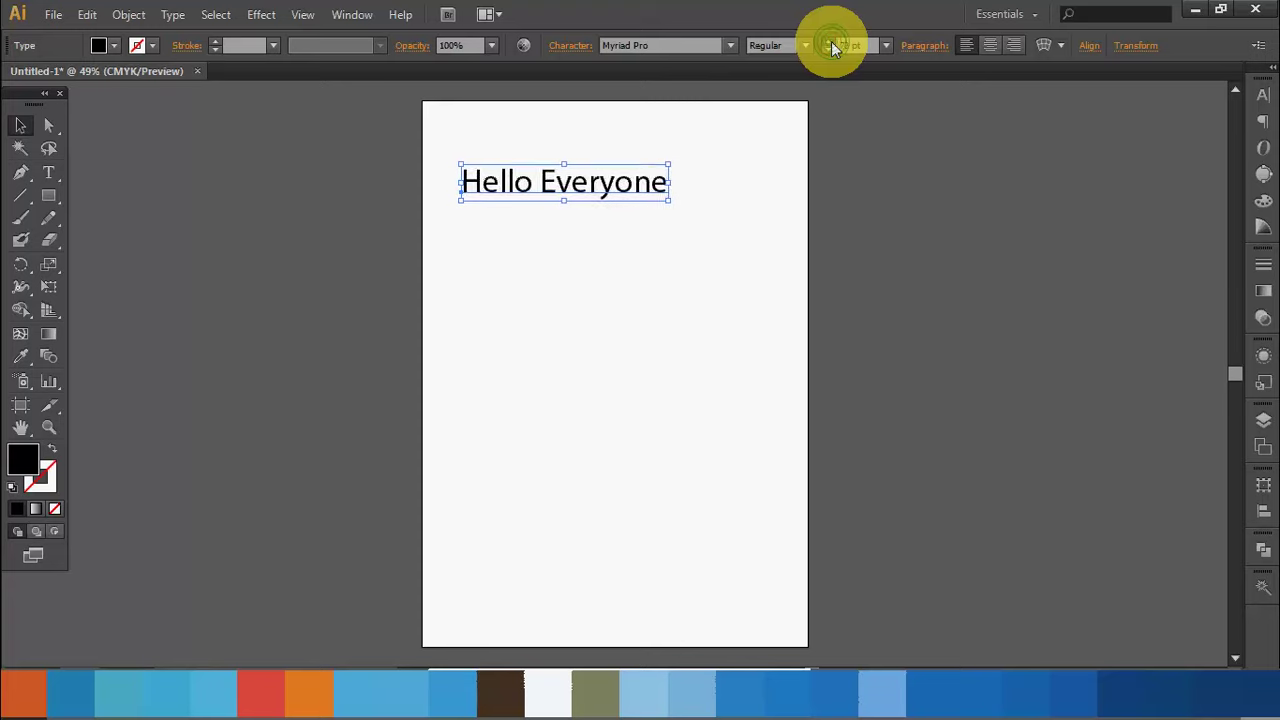
left_click(831, 41)
left_click(831, 41)
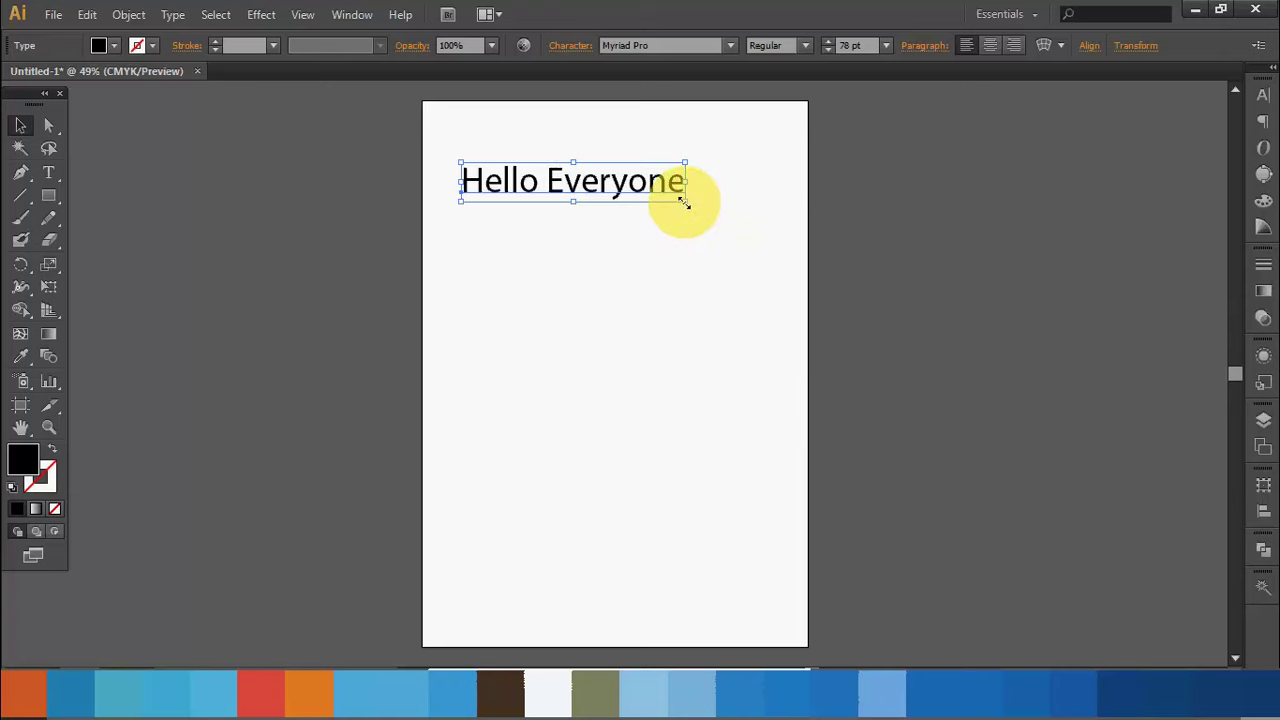
Scale the text up to about 98 pt and nudge it slightly right
mouse_move(684, 202)
left_mouse_down()
mouse_move(659, 215)
mouse_move(754, 254)
mouse_move(749, 214)
mouse_move(766, 234)
mouse_move(686, 263)
mouse_move(760, 178)
mouse_move(763, 249)
mouse_move(697, 223)
mouse_move(923, 331)
mouse_move(723, 303)
mouse_move(740, 311)
left_mouse_up()
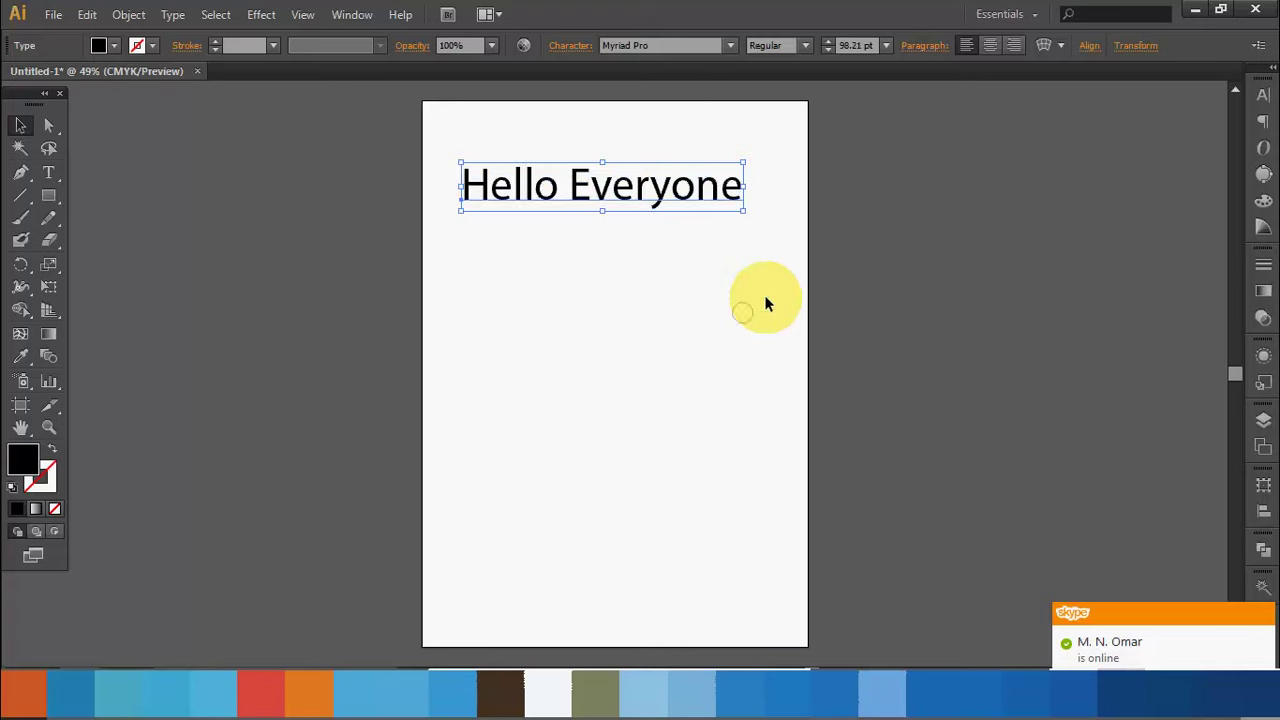
left_click(766, 297)
left_click(623, 194)
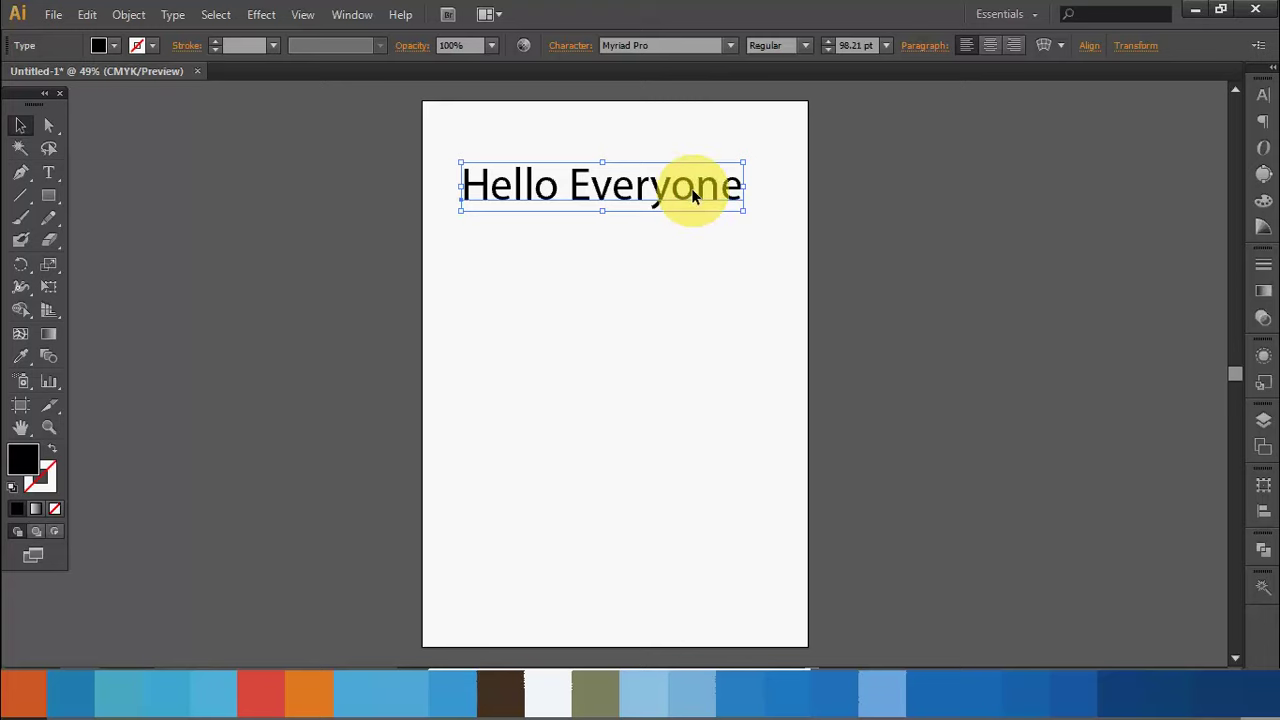
left_click_drag(692, 195, 698, 195)
left_click(683, 280)
left_click(648, 186)
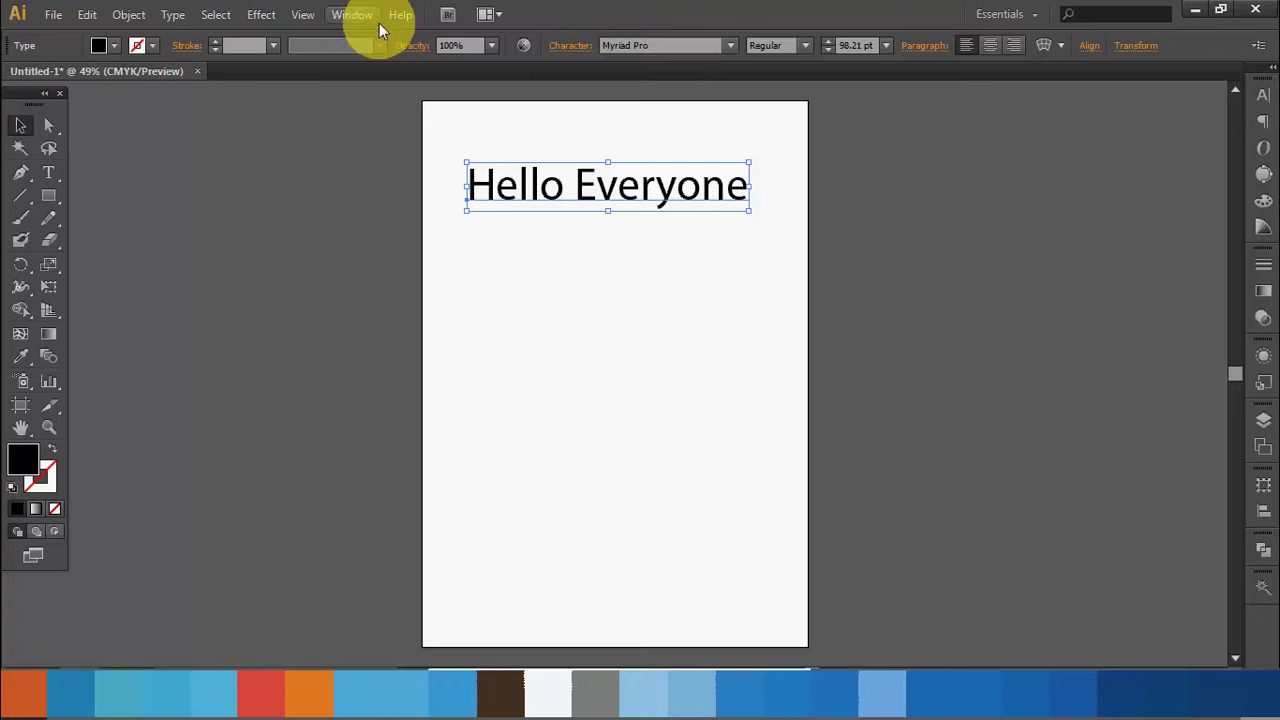
Open the Character panel from the right dock and check the Window panel list
left_click(1262, 96)
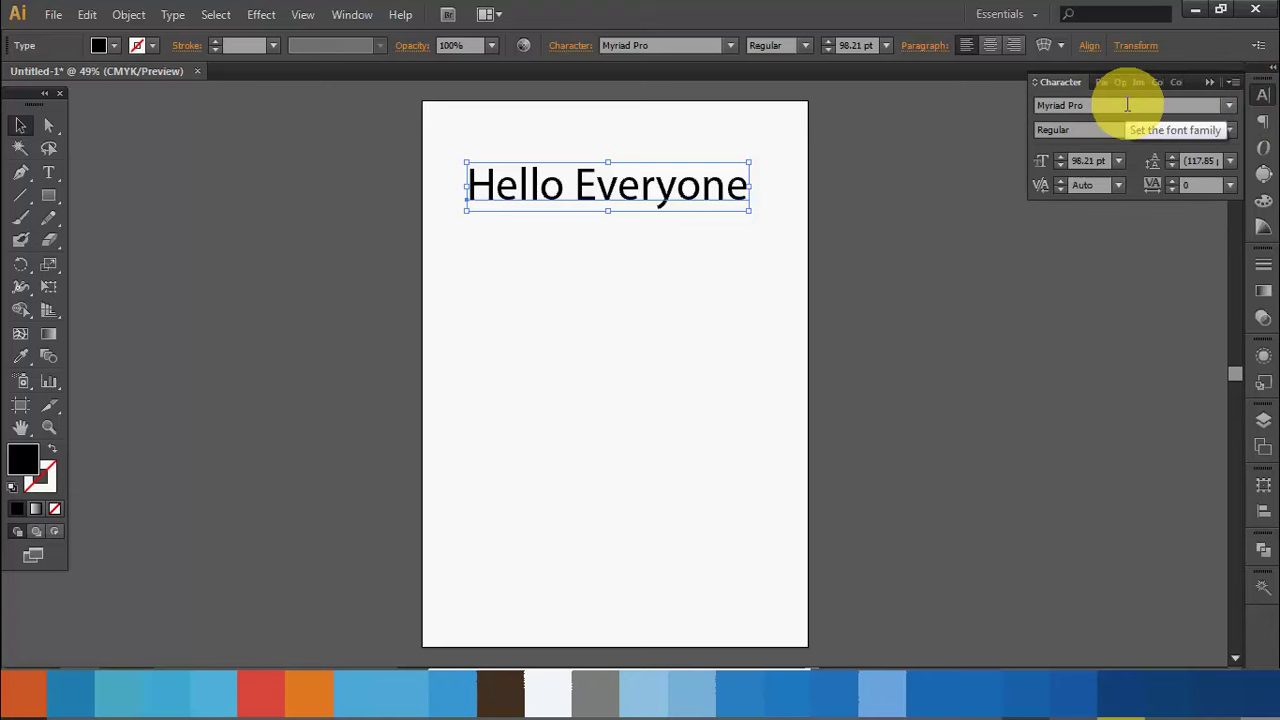
left_click(351, 16)
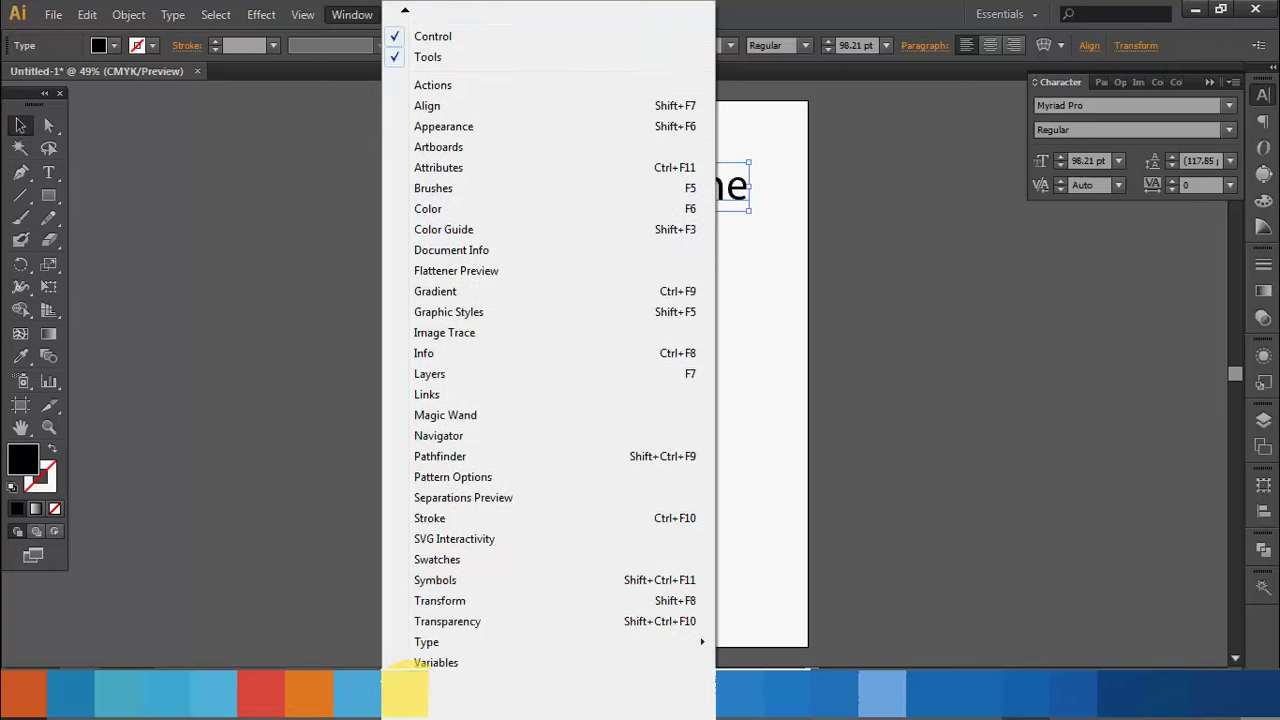
mouse_move(548, 586)
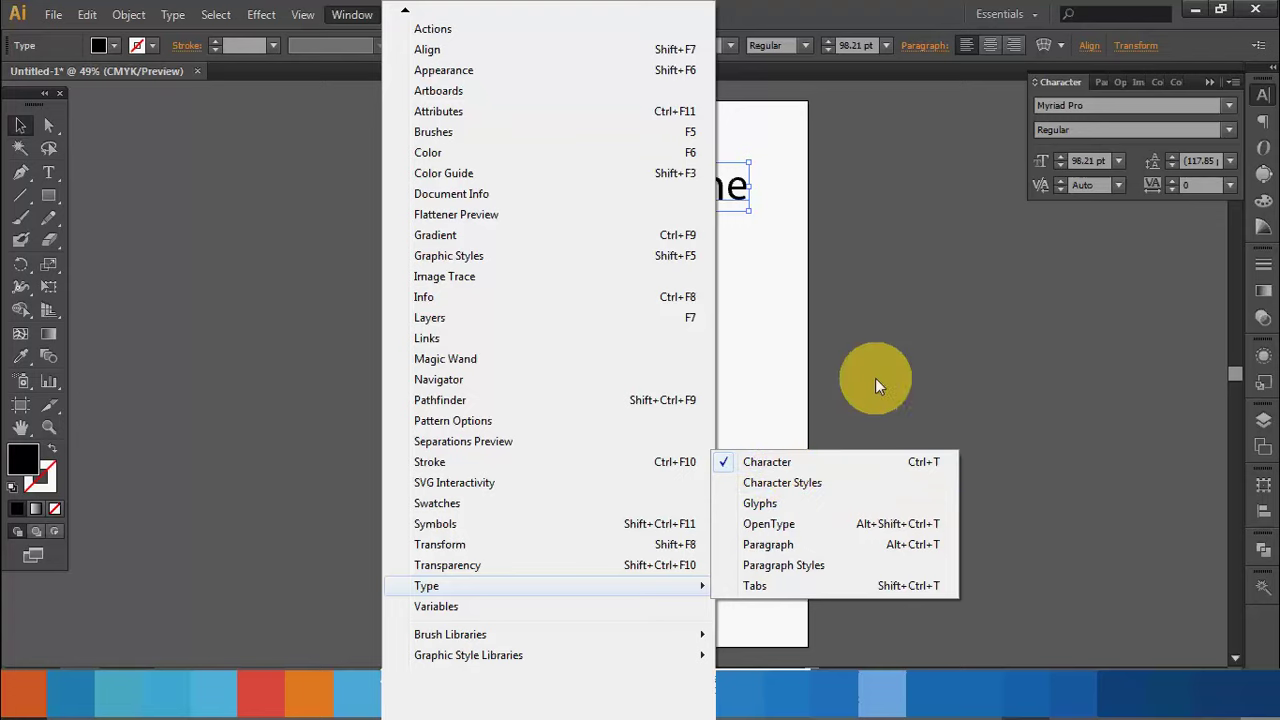
left_click(857, 191)
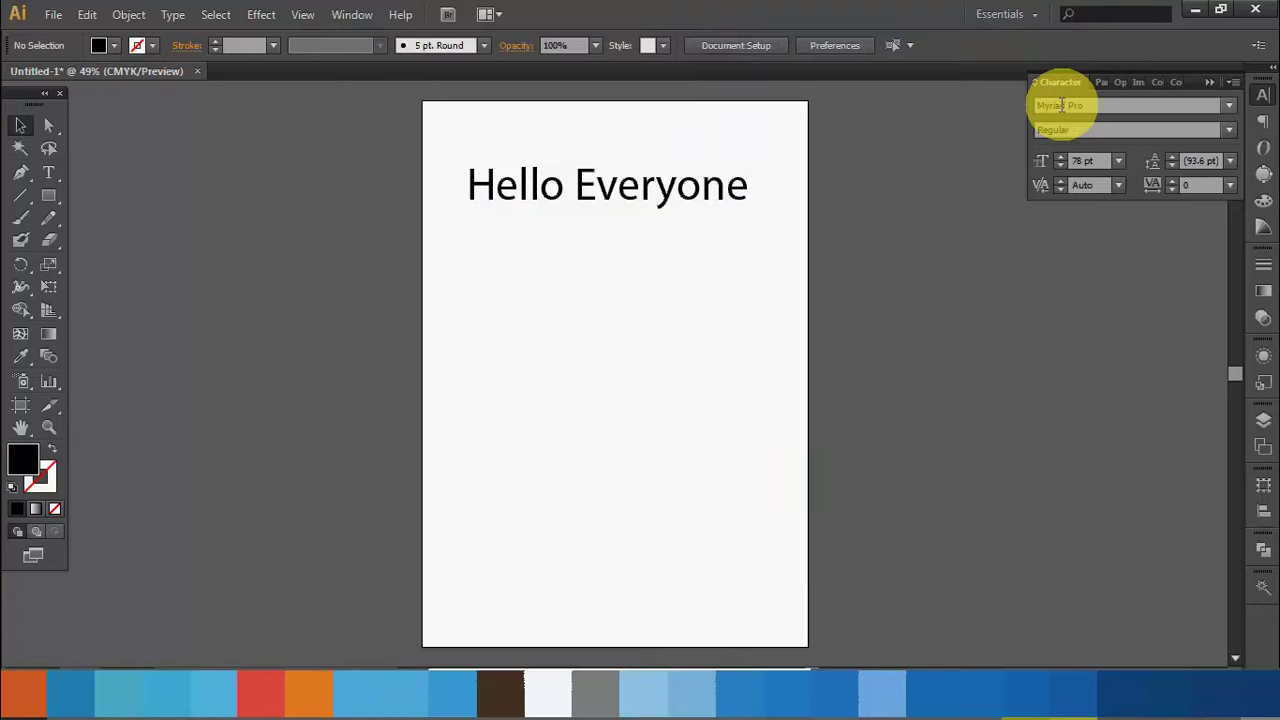
Select the text and review the font list, keeping Myriad Pro
left_click(669, 190)
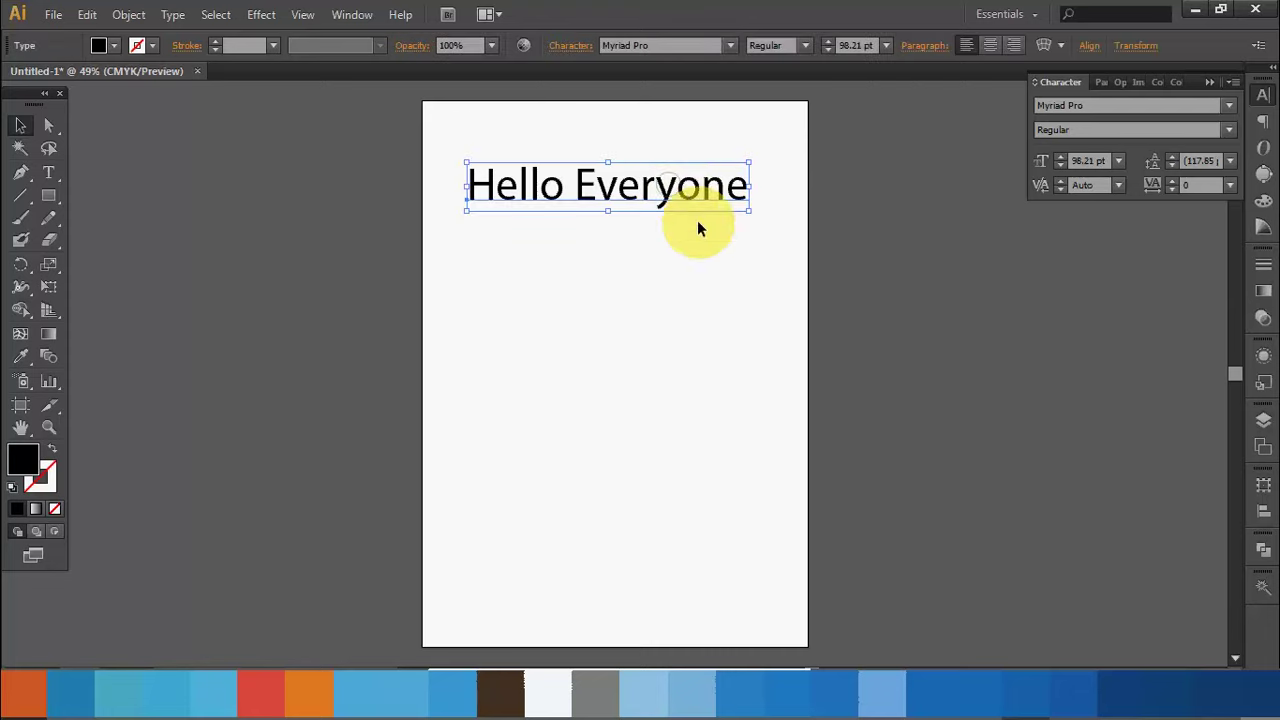
left_click(1211, 83)
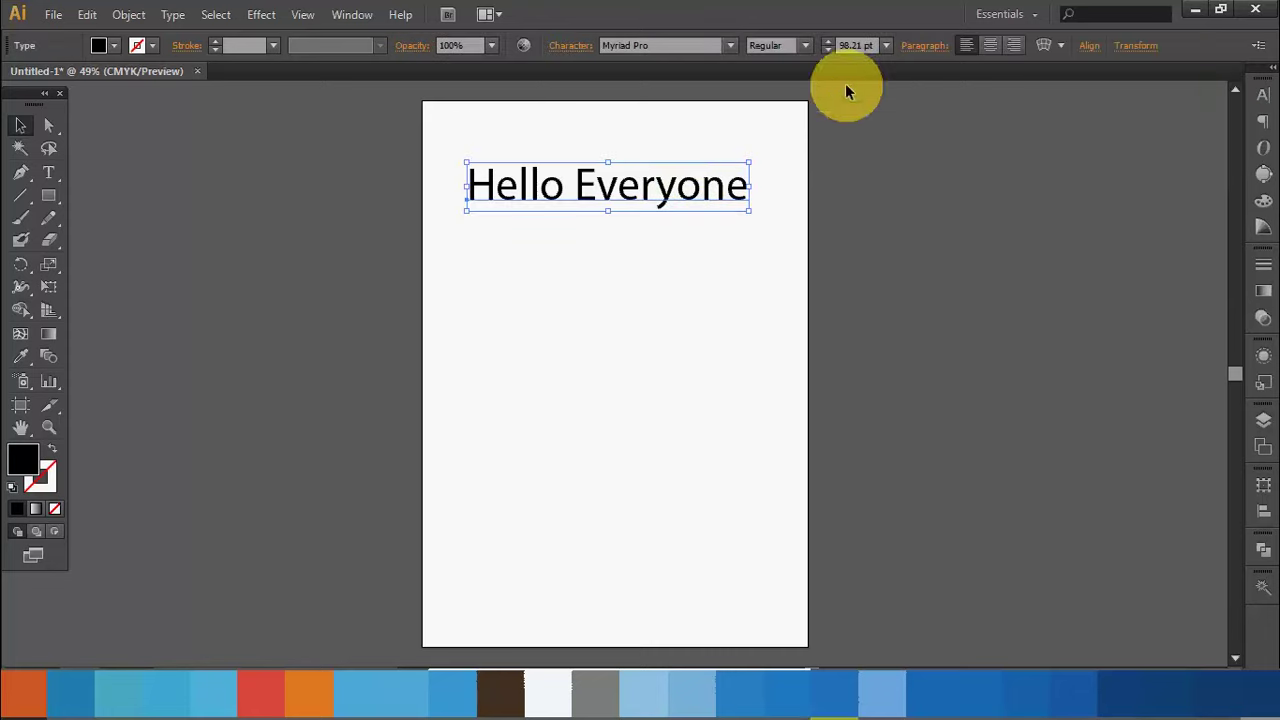
left_click(700, 46)
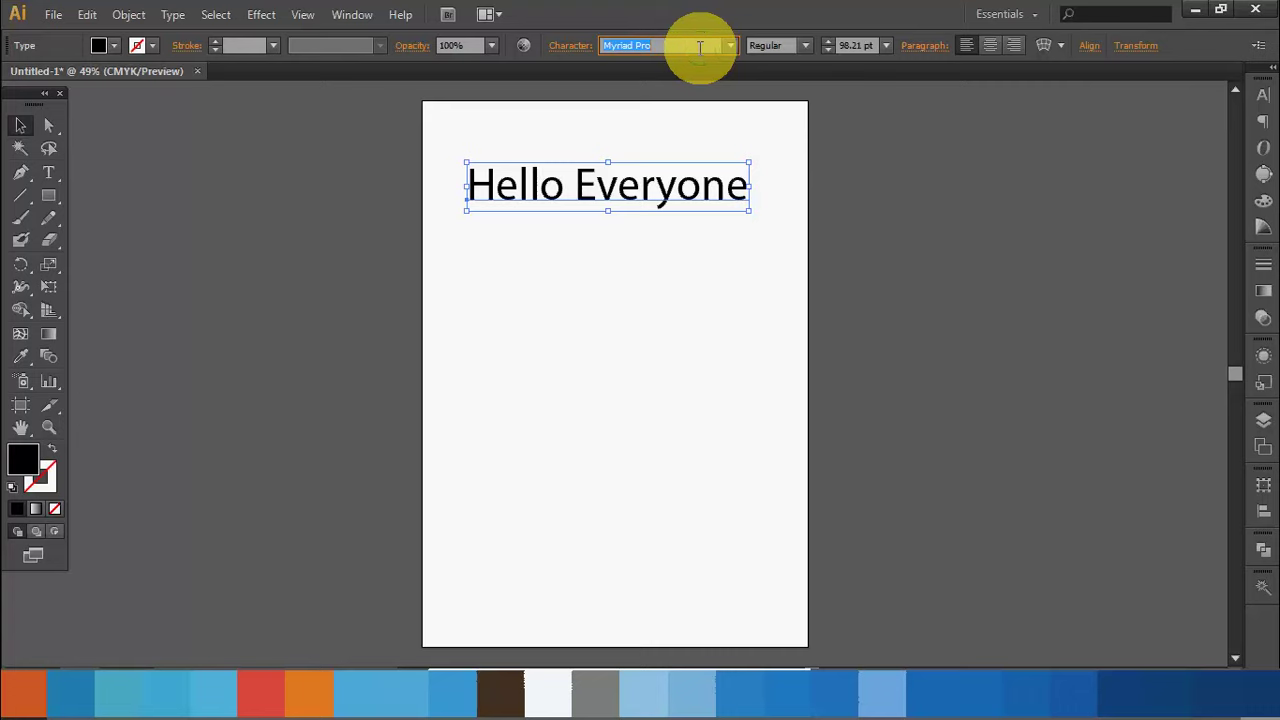
left_click(729, 46)
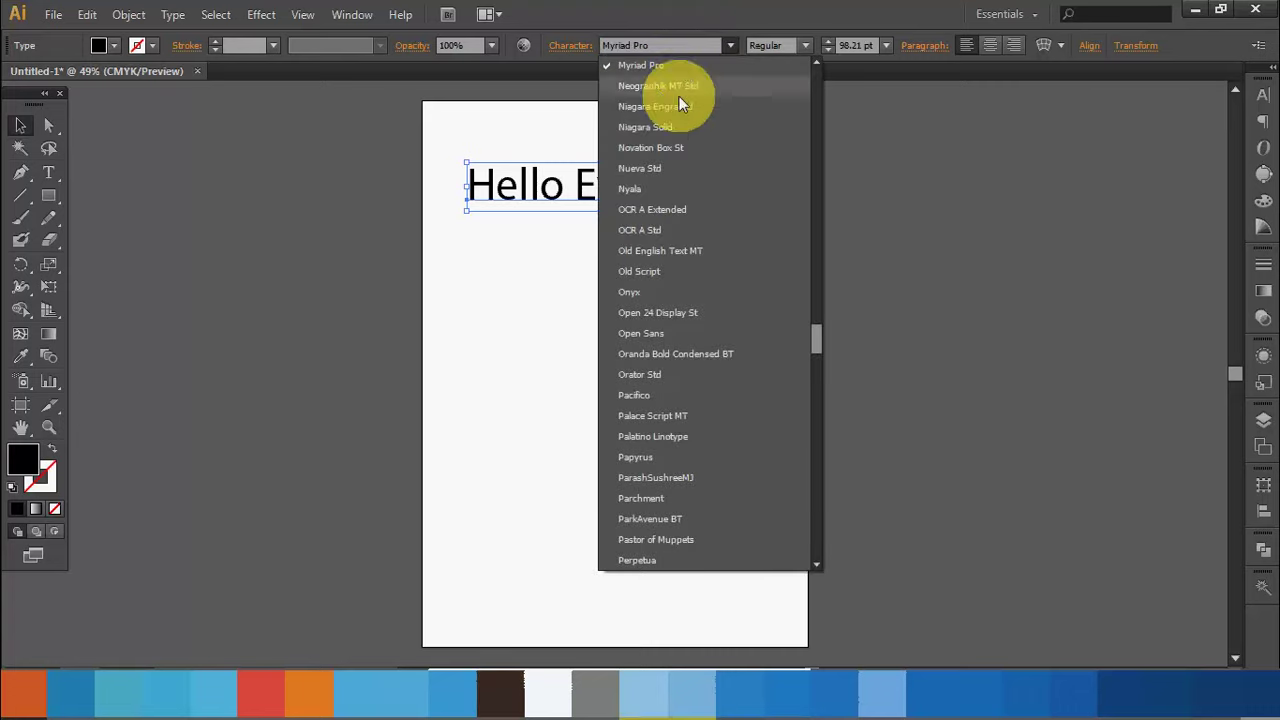
left_click(939, 316)
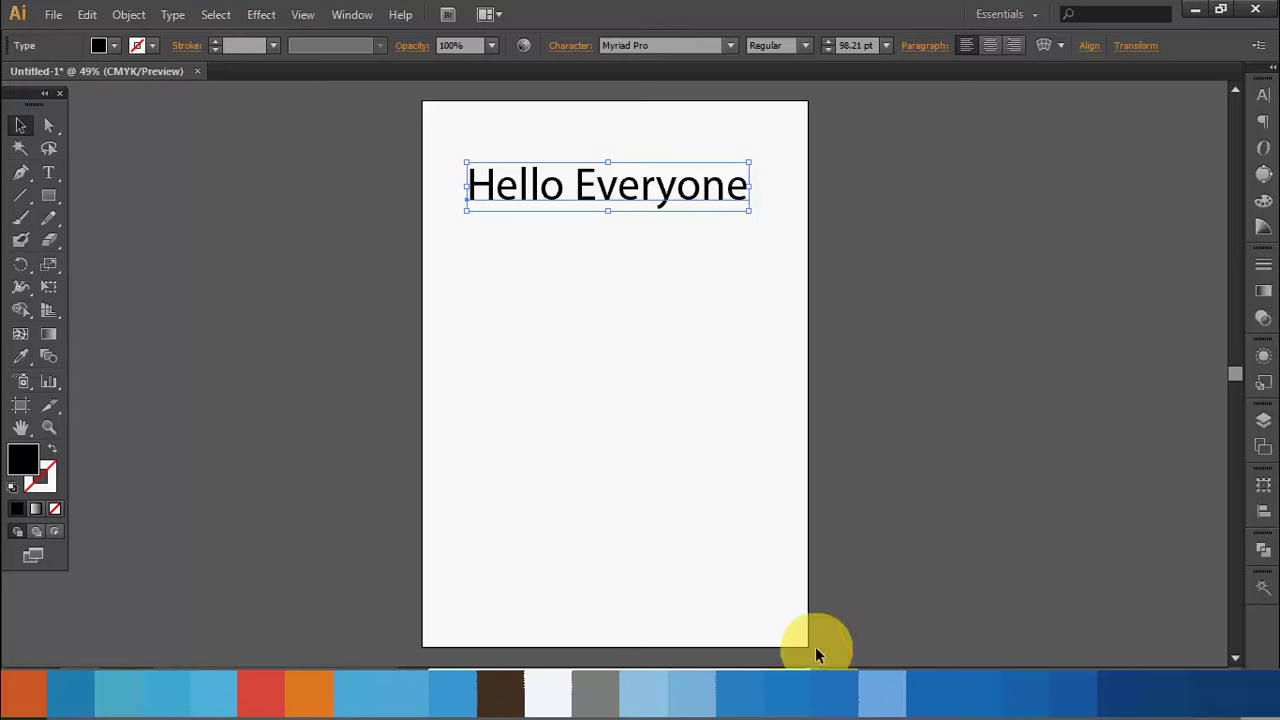
Pan the view so the artboard sits on the left side of the window
scroll(830, 655, "right", 5)
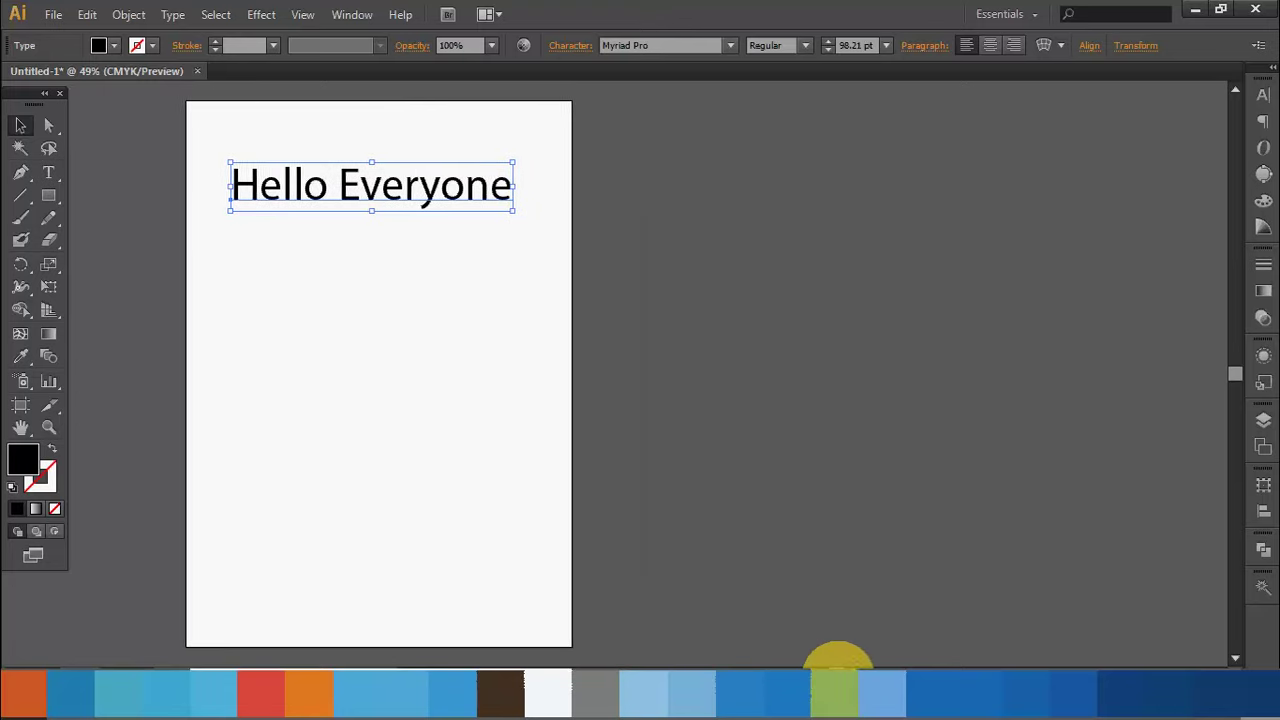
scroll(838, 658, "right", 1)
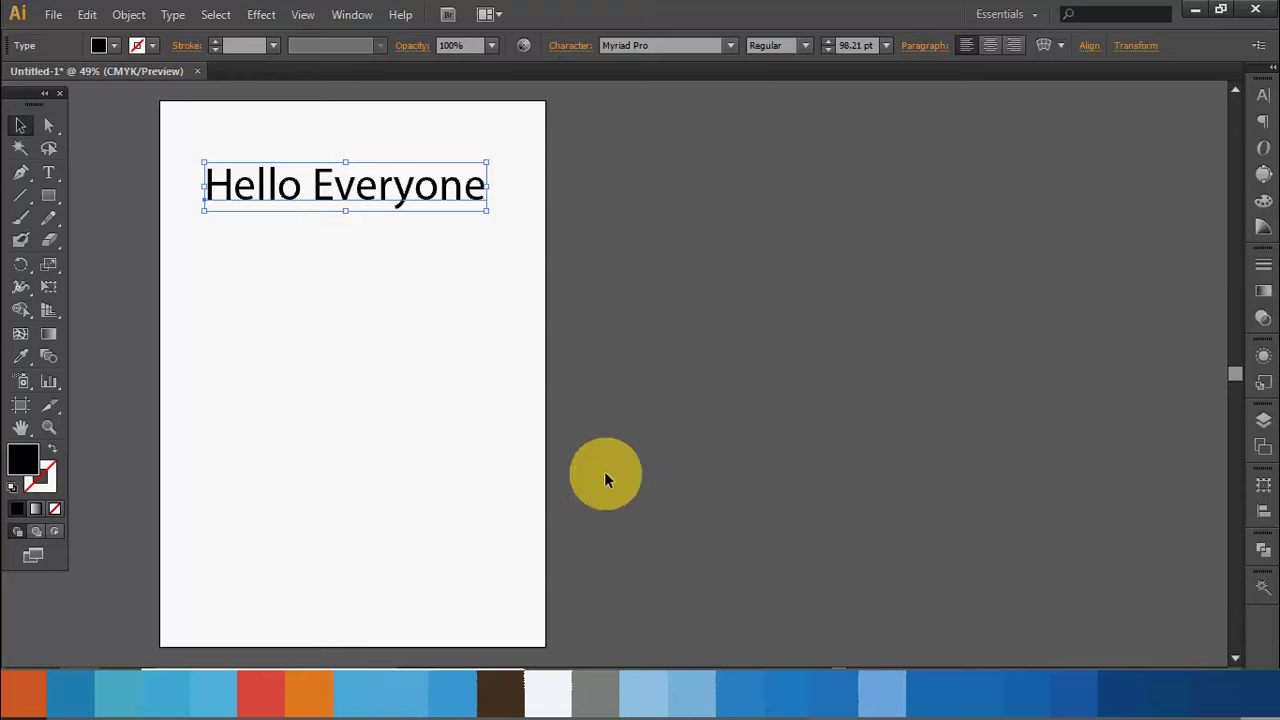
left_click(24, 432)
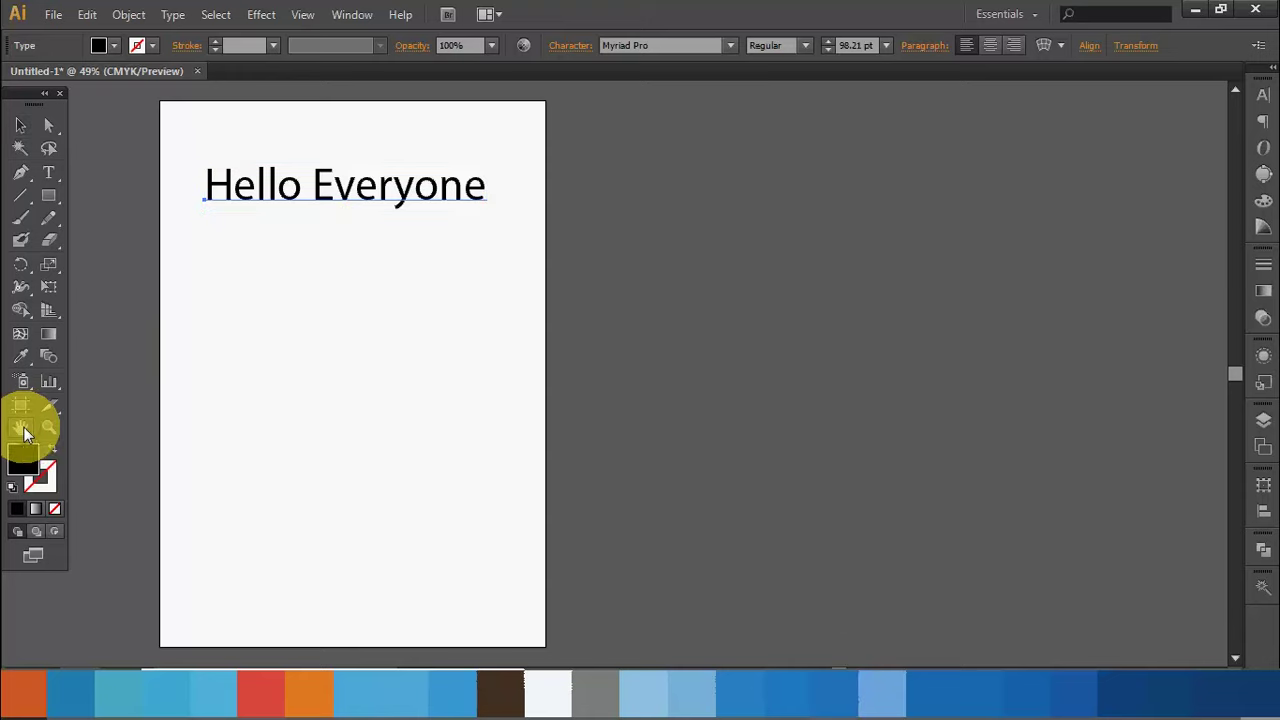
mouse_move(554, 323)
left_mouse_down()
mouse_move(857, 320)
mouse_move(703, 337)
mouse_move(889, 340)
left_mouse_up()
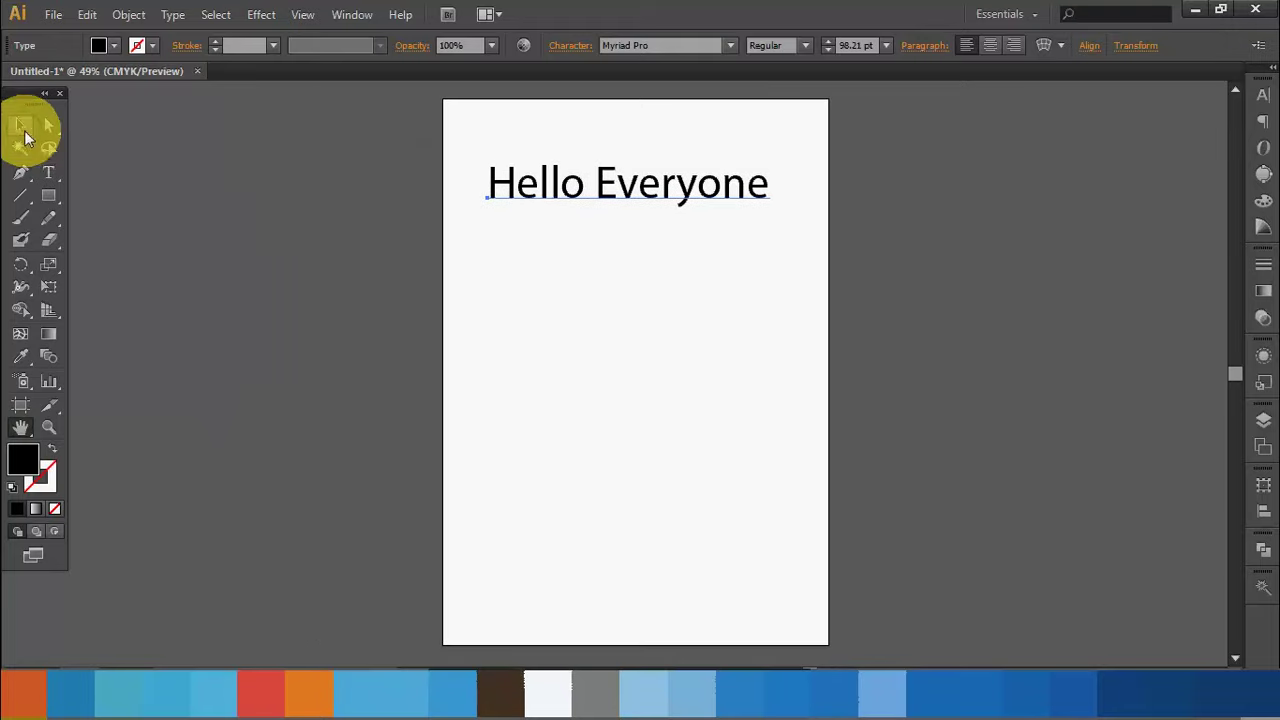
left_click(21, 126)
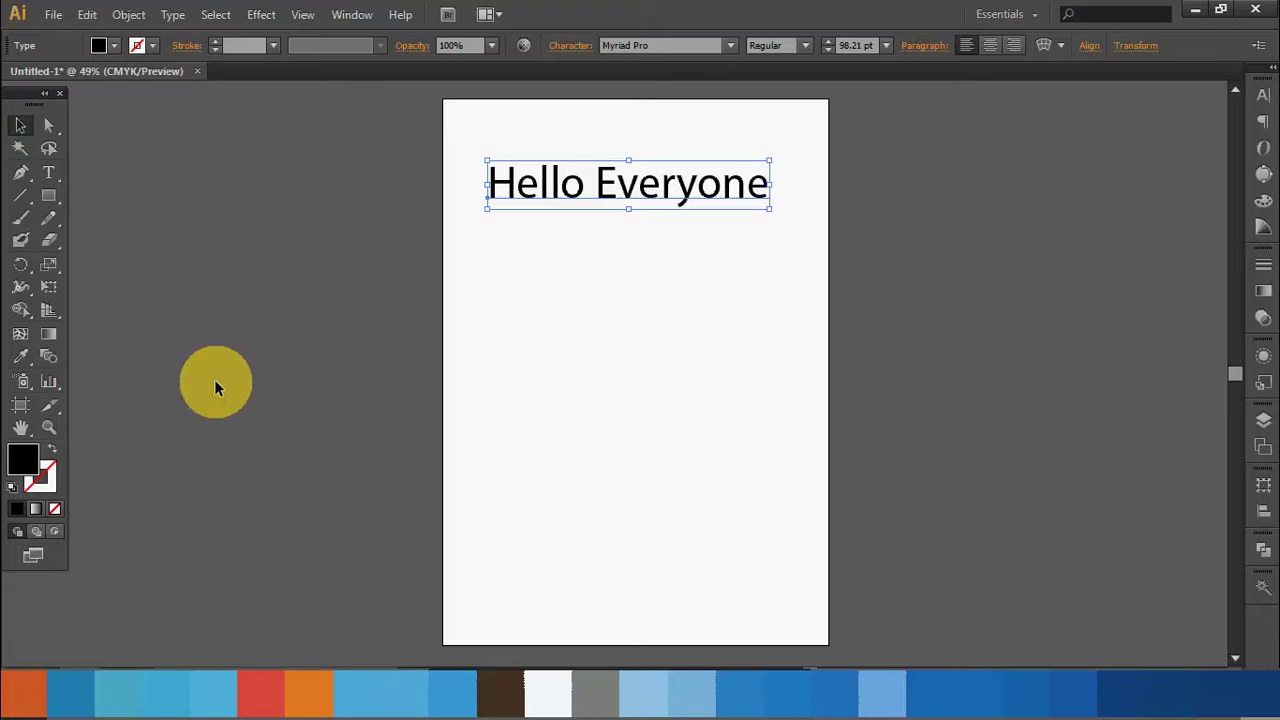
left_click(292, 383)
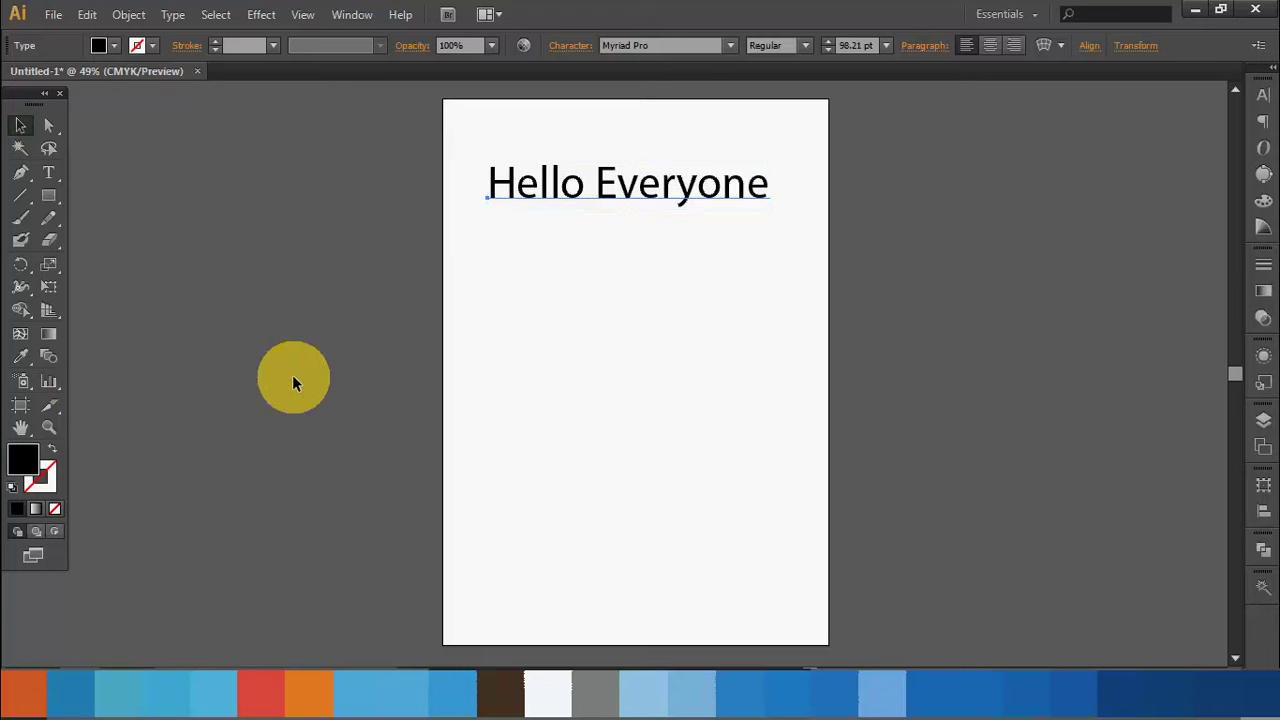
left_click_drag(631, 374, 420, 374)
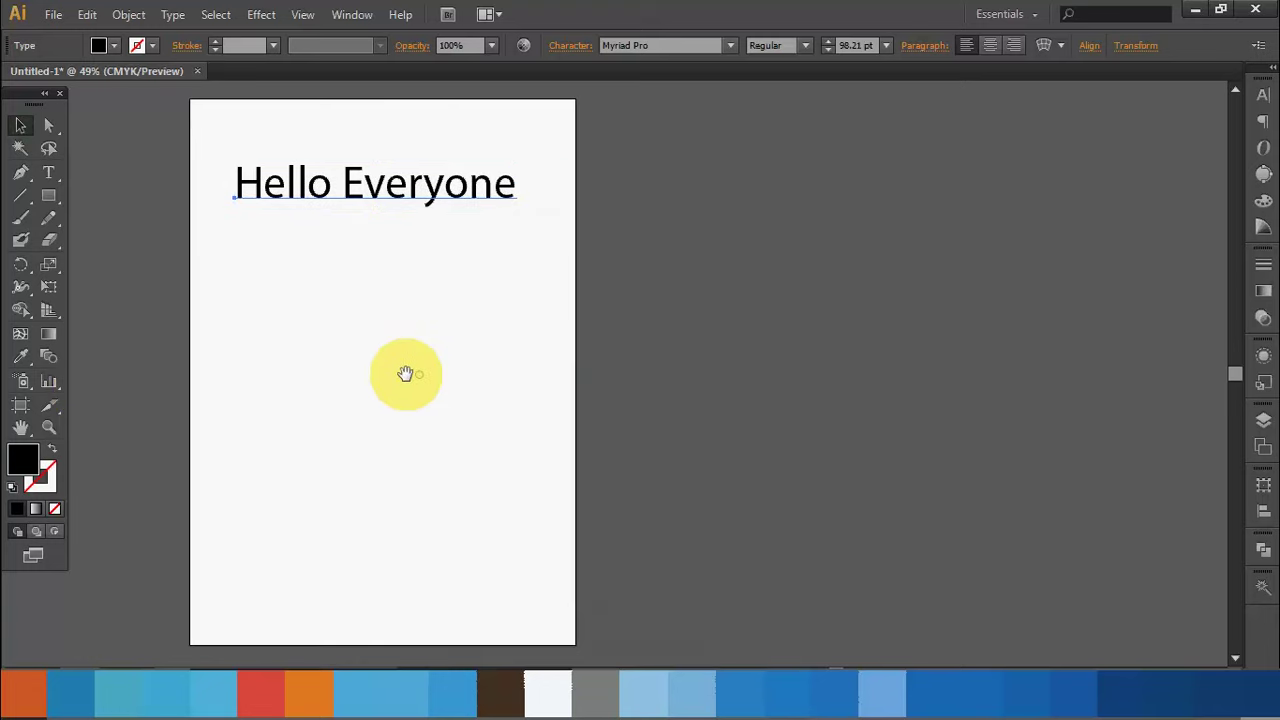
mouse_move(262, 374)
left_mouse_down()
mouse_move(674, 383)
mouse_move(740, 372)
mouse_move(384, 324)
mouse_move(226, 351)
mouse_move(811, 374)
mouse_move(557, 357)
mouse_move(438, 369)
left_mouse_up()
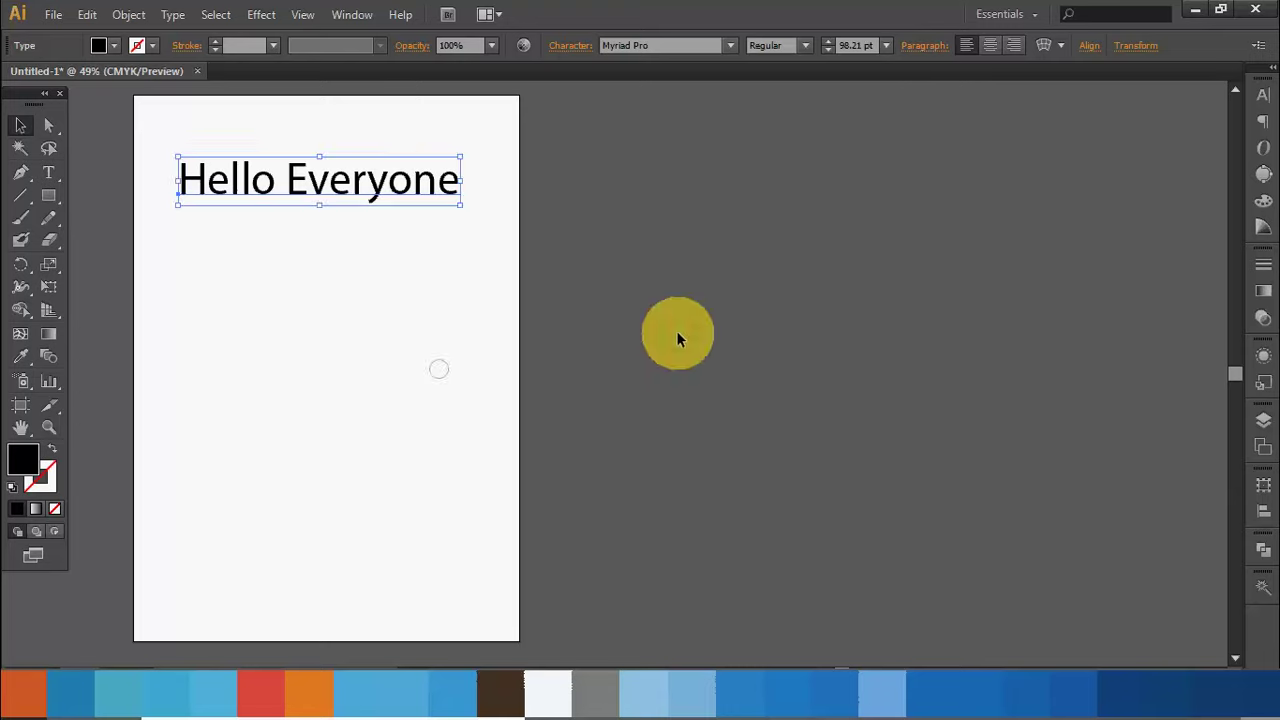
Try the fonts 28 Days Later, A750-Sans-Bold and Aargau-Bold on the Hello Everyone line
left_click(482, 239)
left_click(434, 180)
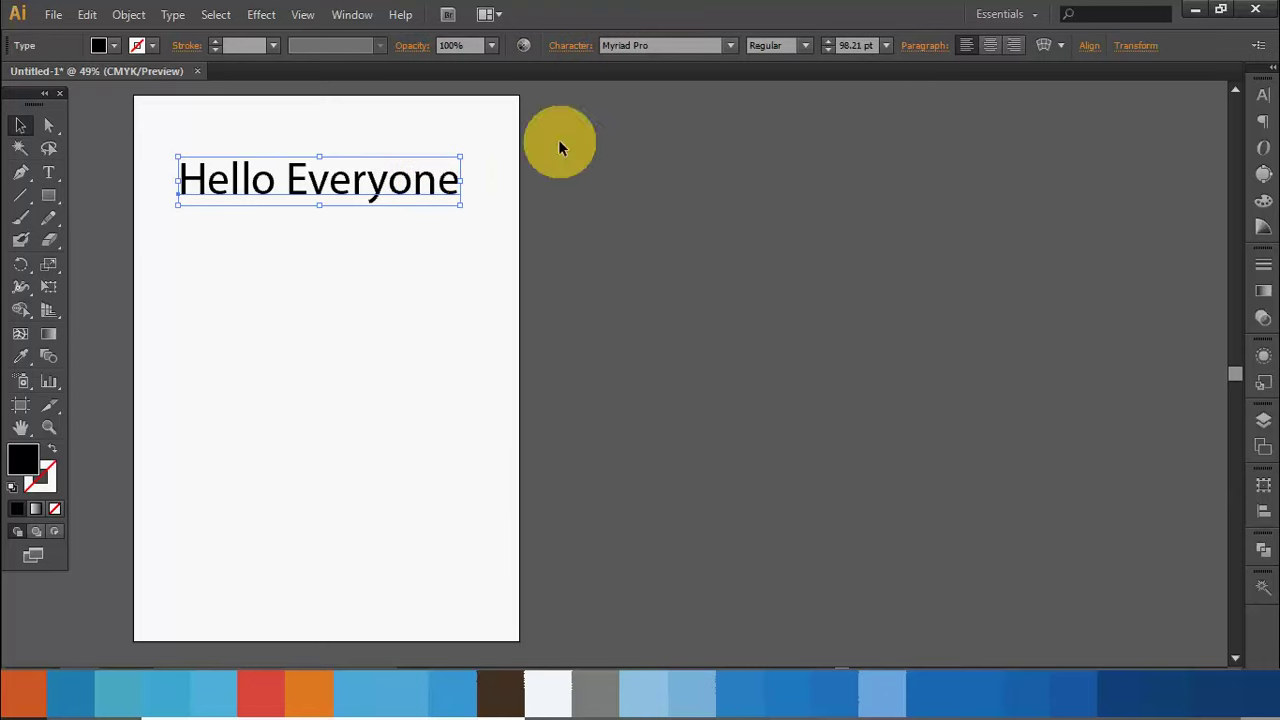
left_click(683, 46)
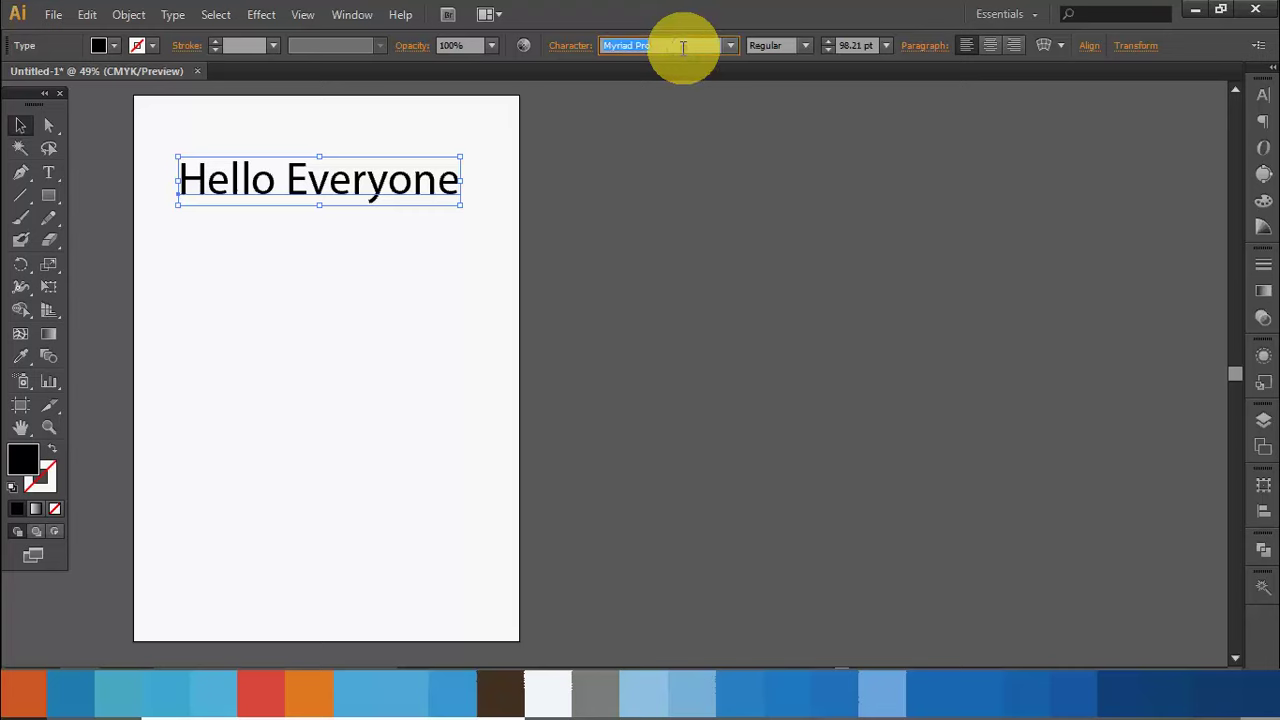
left_click(737, 45)
mouse_move(814, 340)
left_mouse_down()
mouse_move(838, 548)
mouse_move(828, 509)
left_mouse_up()
left_click_drag(793, 178, 788, 65)
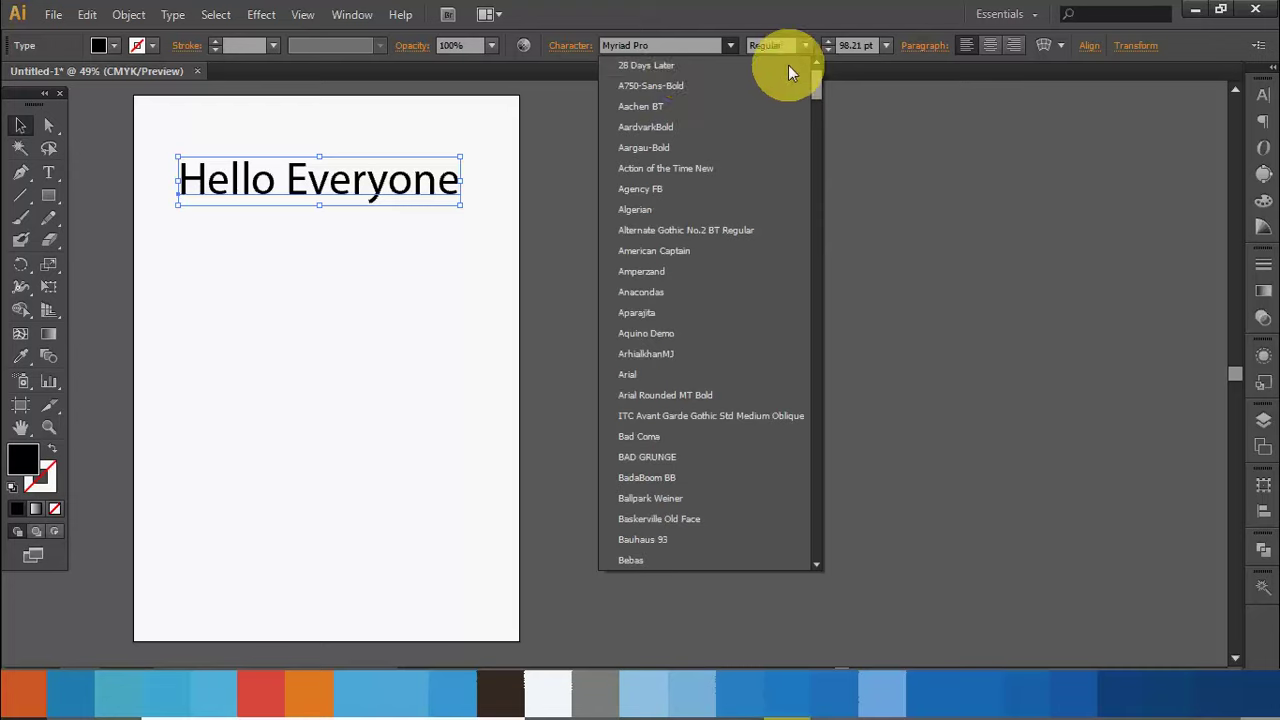
left_click(681, 64)
left_click(686, 45)
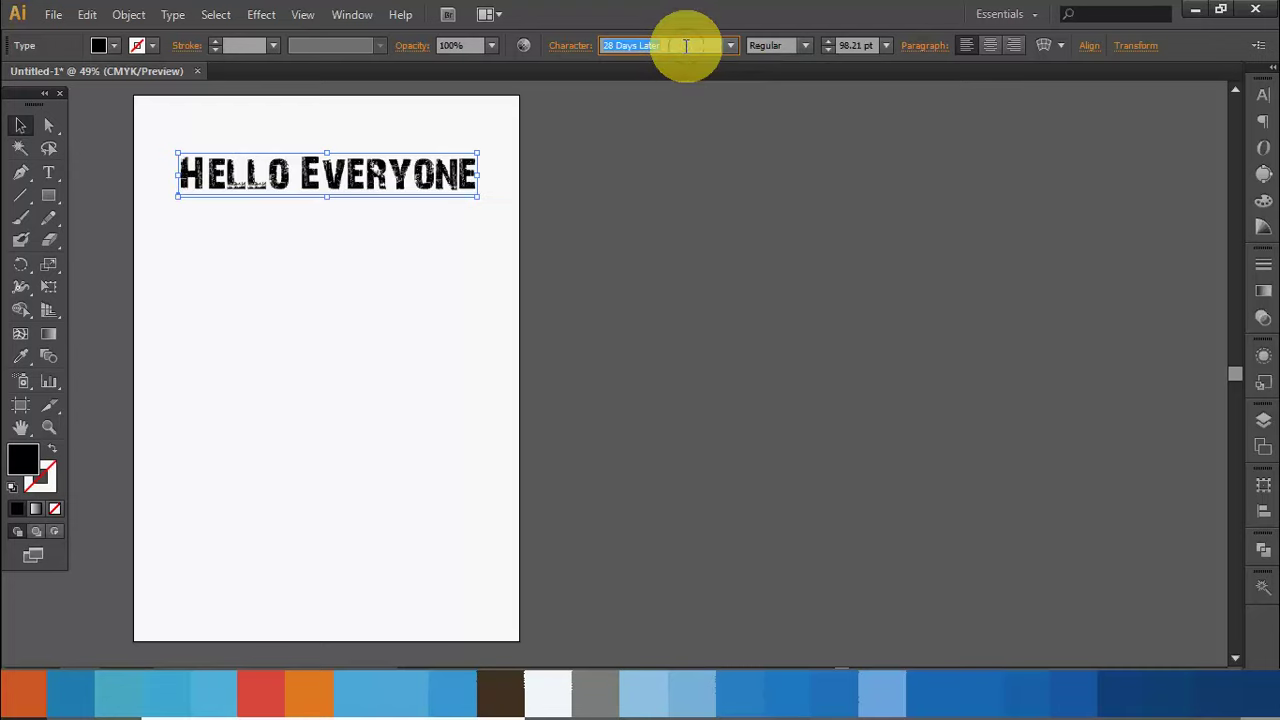
left_click(731, 43)
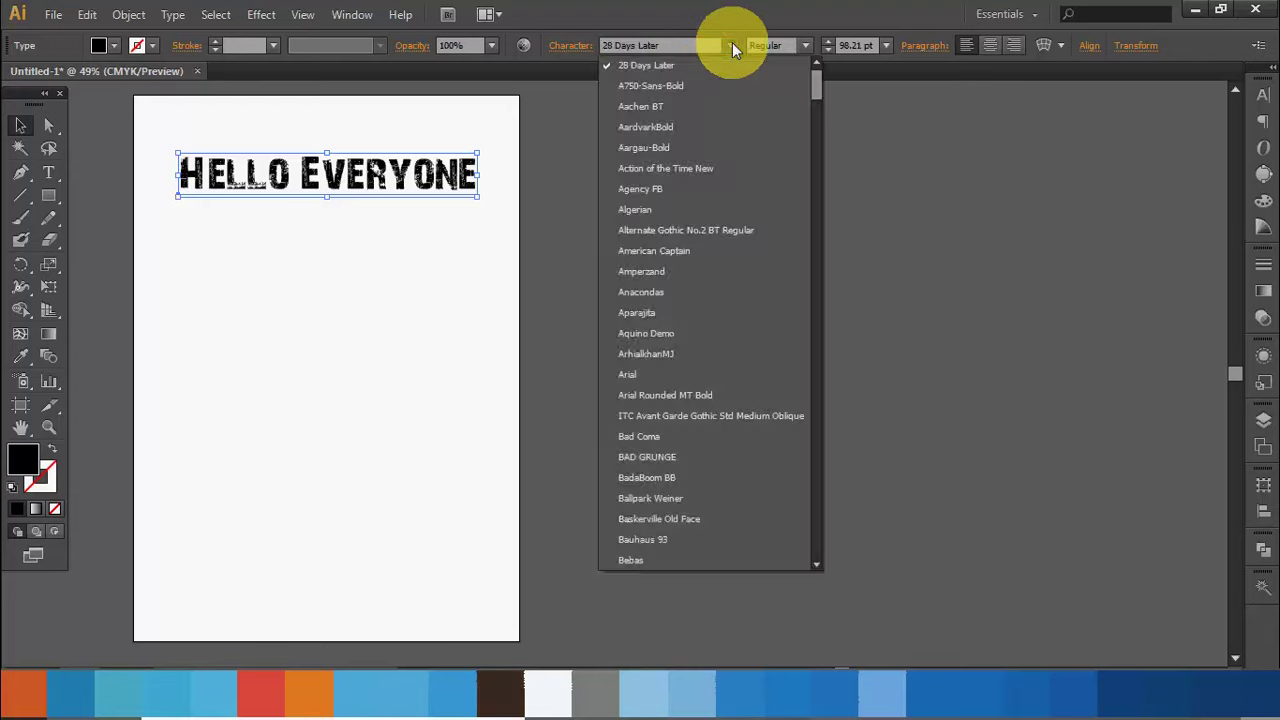
left_click(690, 84)
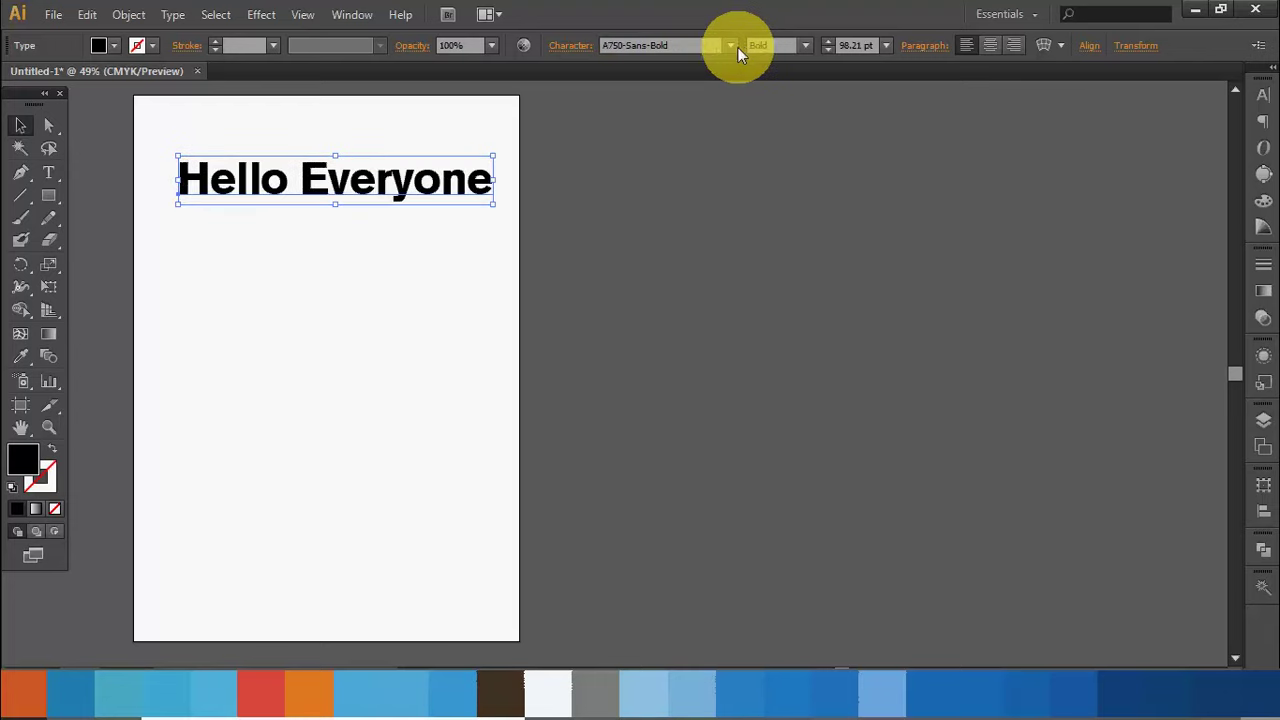
left_click(731, 45)
left_click(708, 123)
Try Arial, Bodoni MT, Cambria and Comic Sans MS on the line
left_click(731, 47)
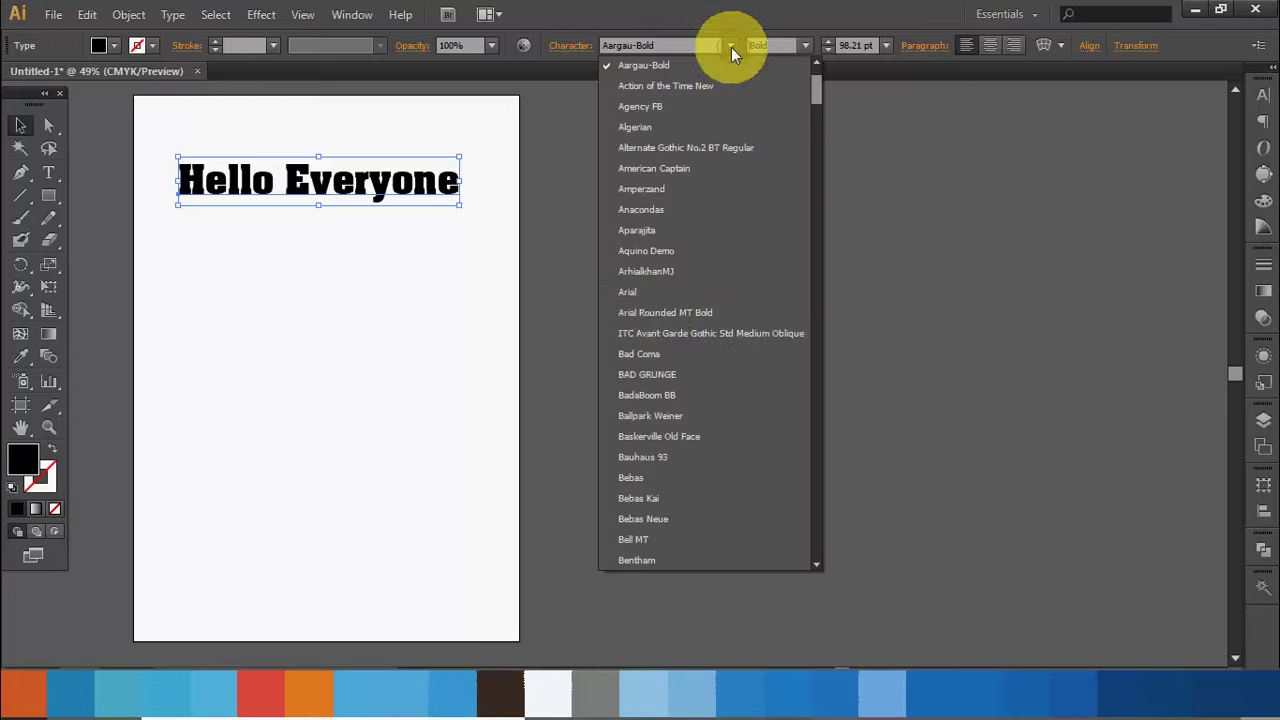
left_click(663, 291)
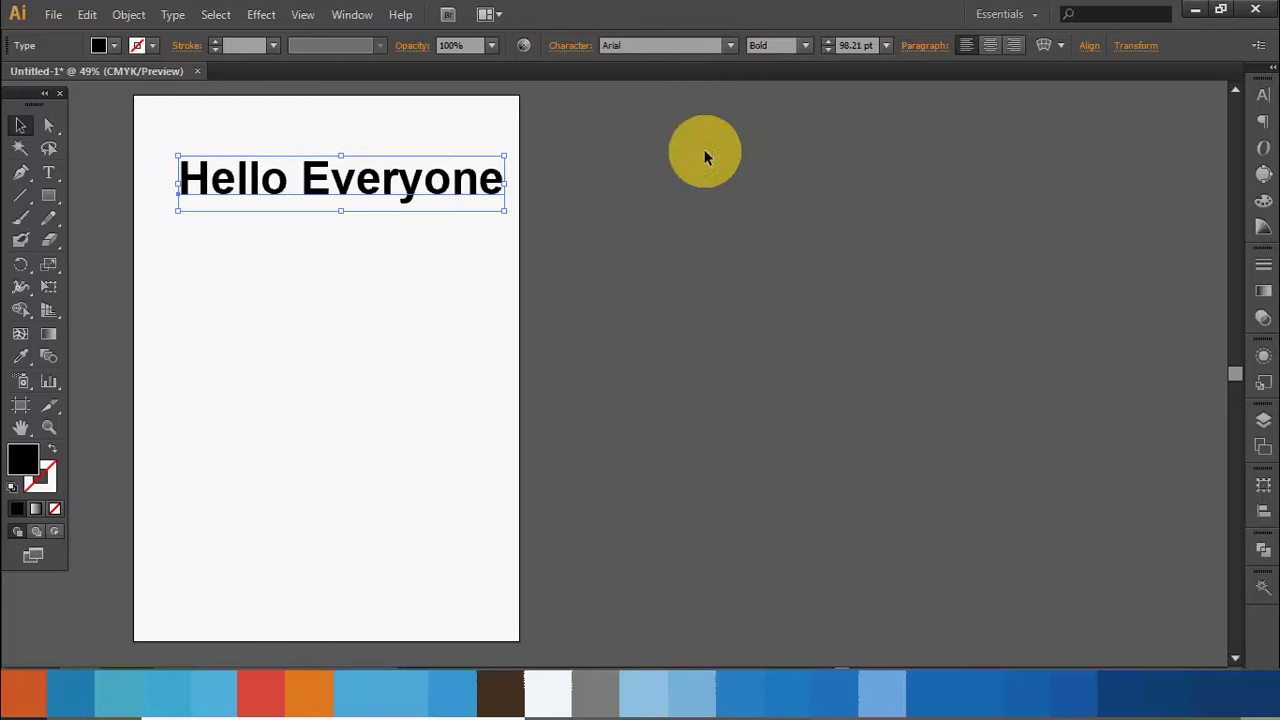
left_click(727, 45)
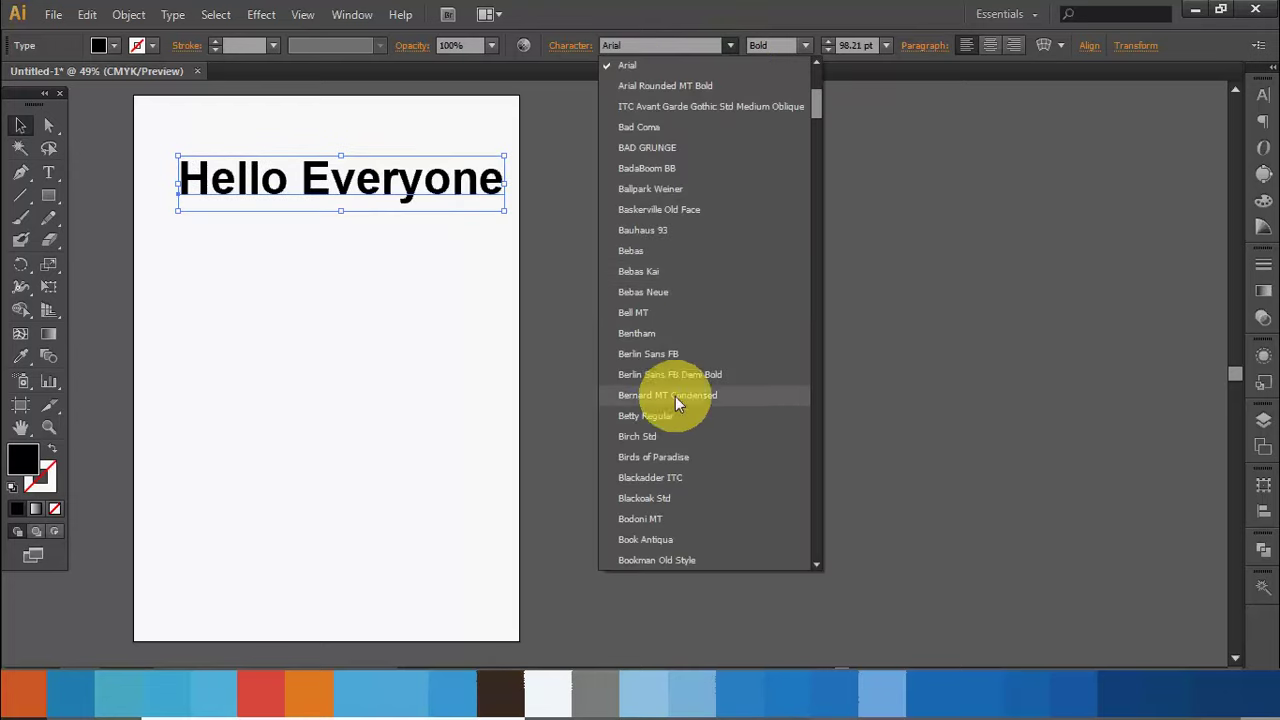
left_click(655, 517)
left_click(727, 56)
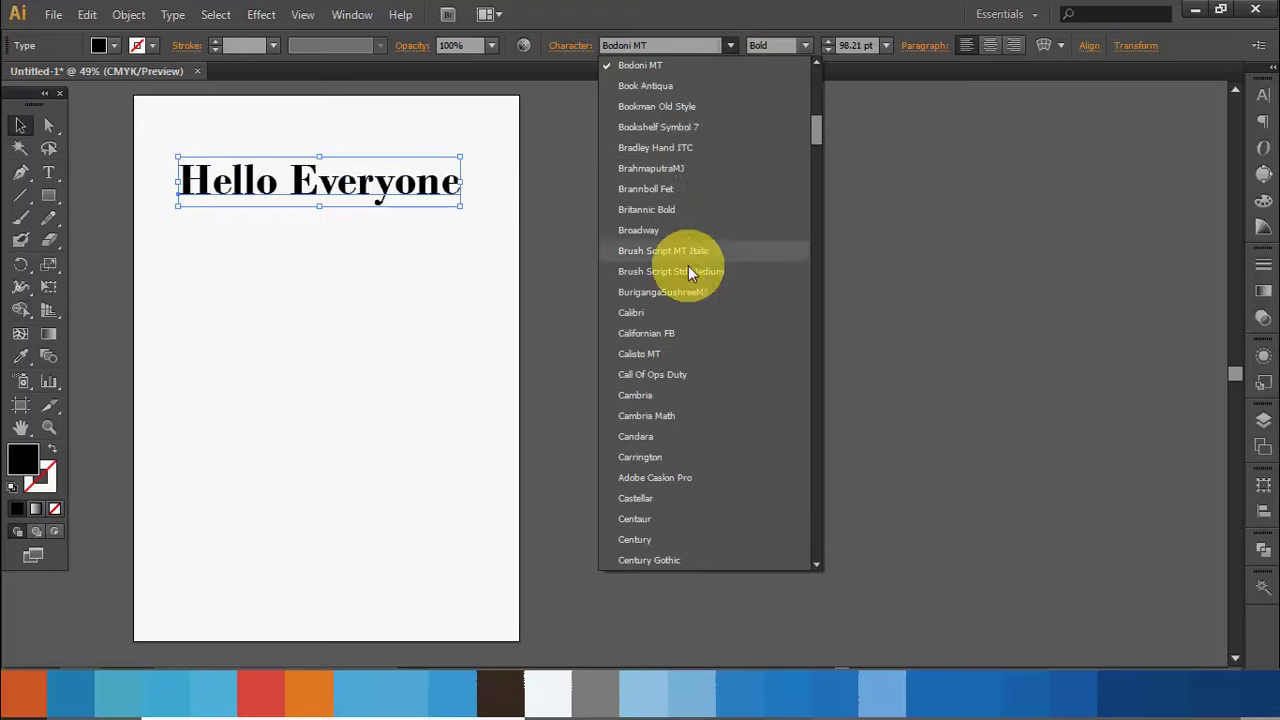
left_click(690, 398)
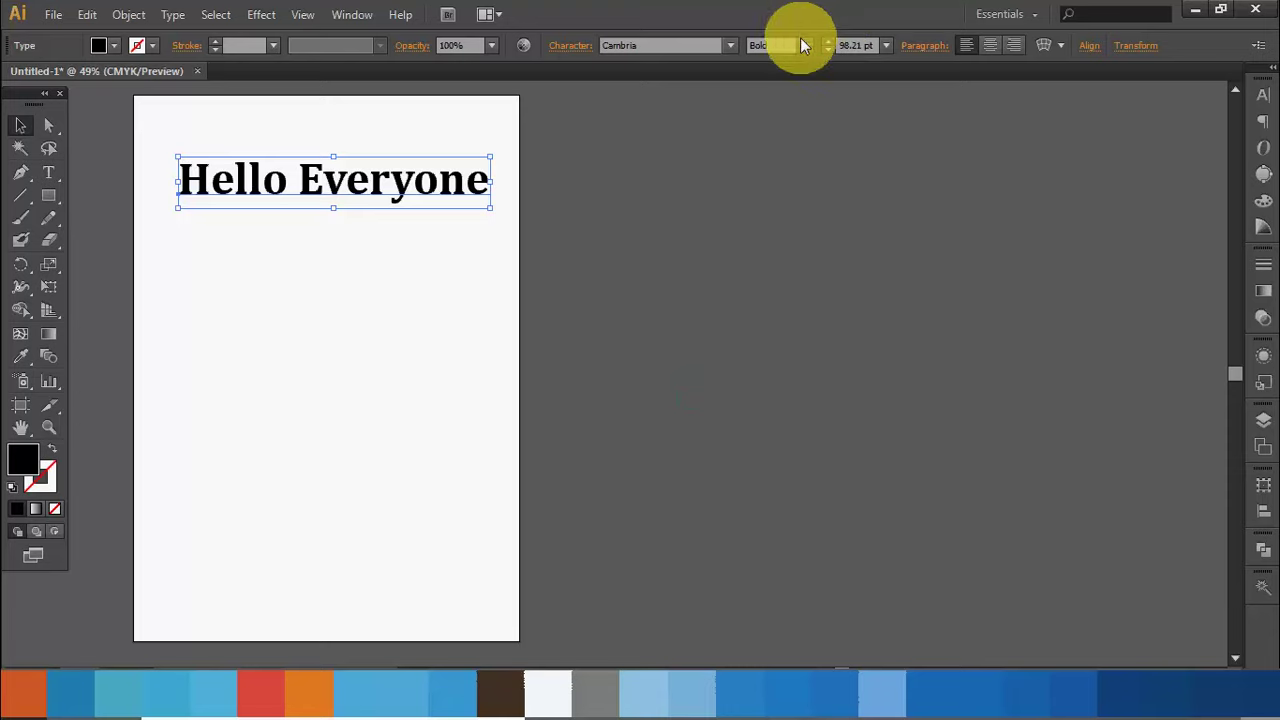
left_click(730, 45)
left_click(673, 479)
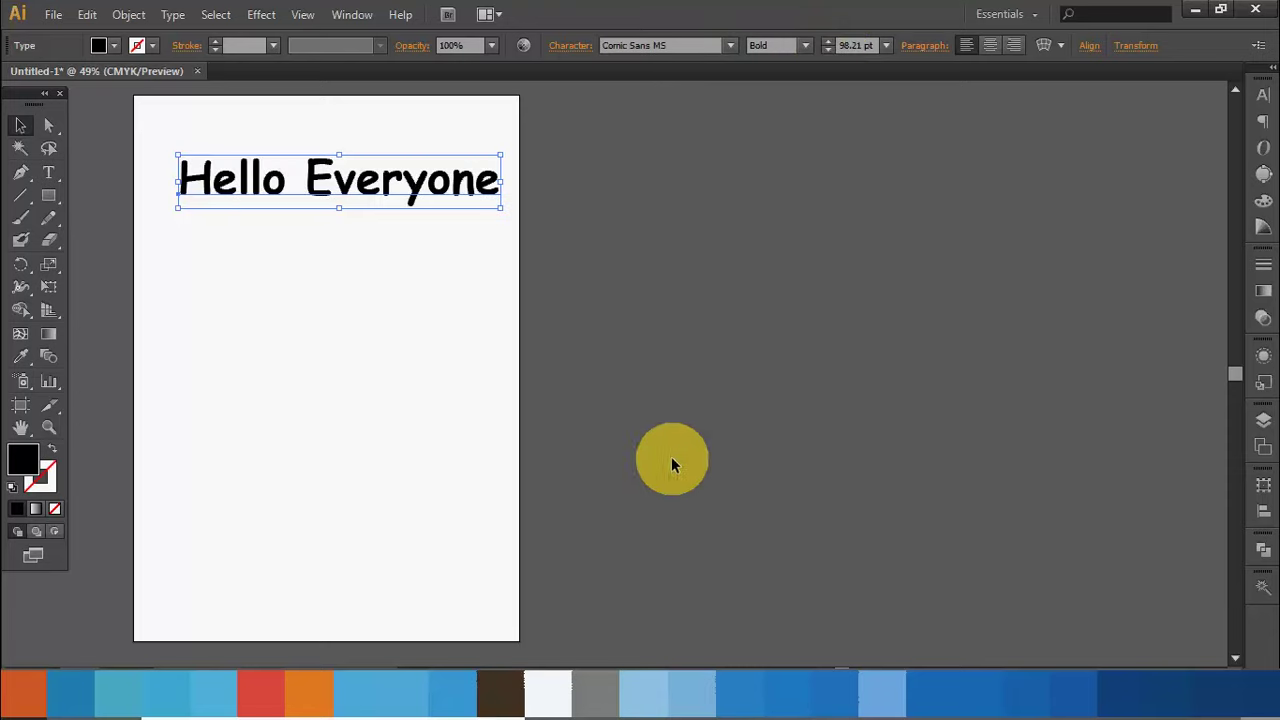
Cycle through neighbouring fonts with the arrow keys, then enter Arial as the font
left_click(690, 48)
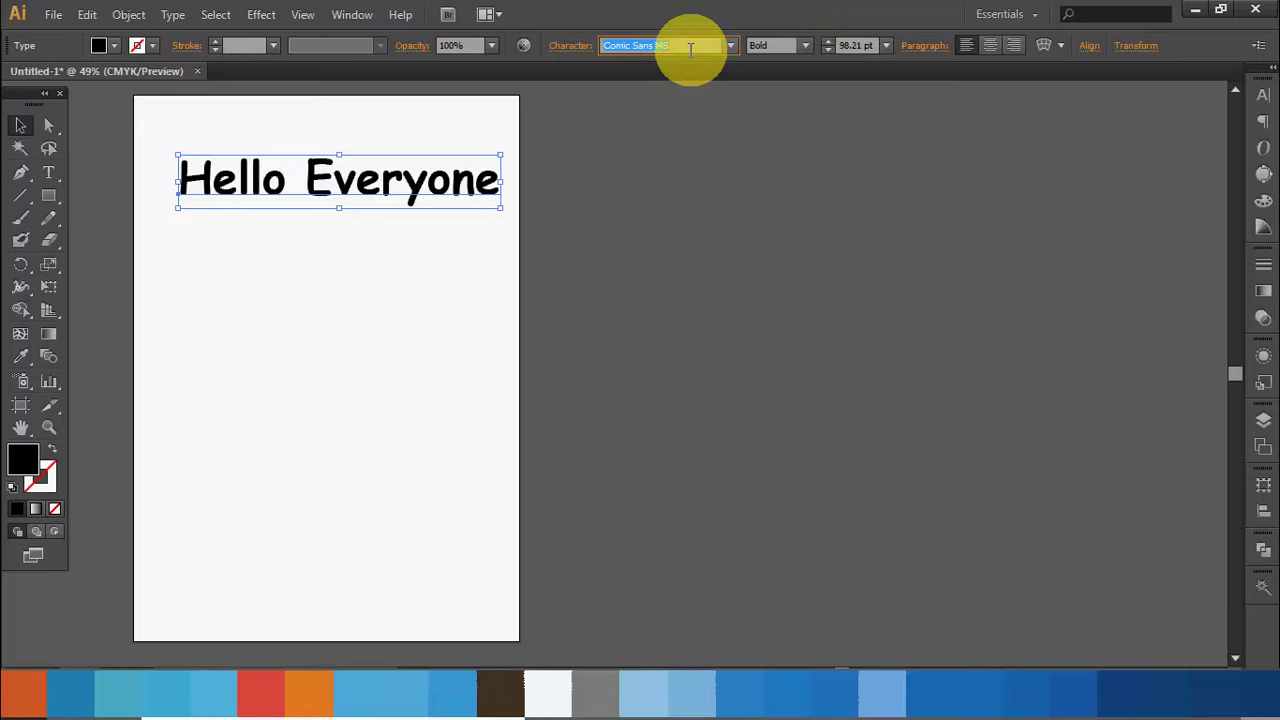
key("Up")
key("Up")
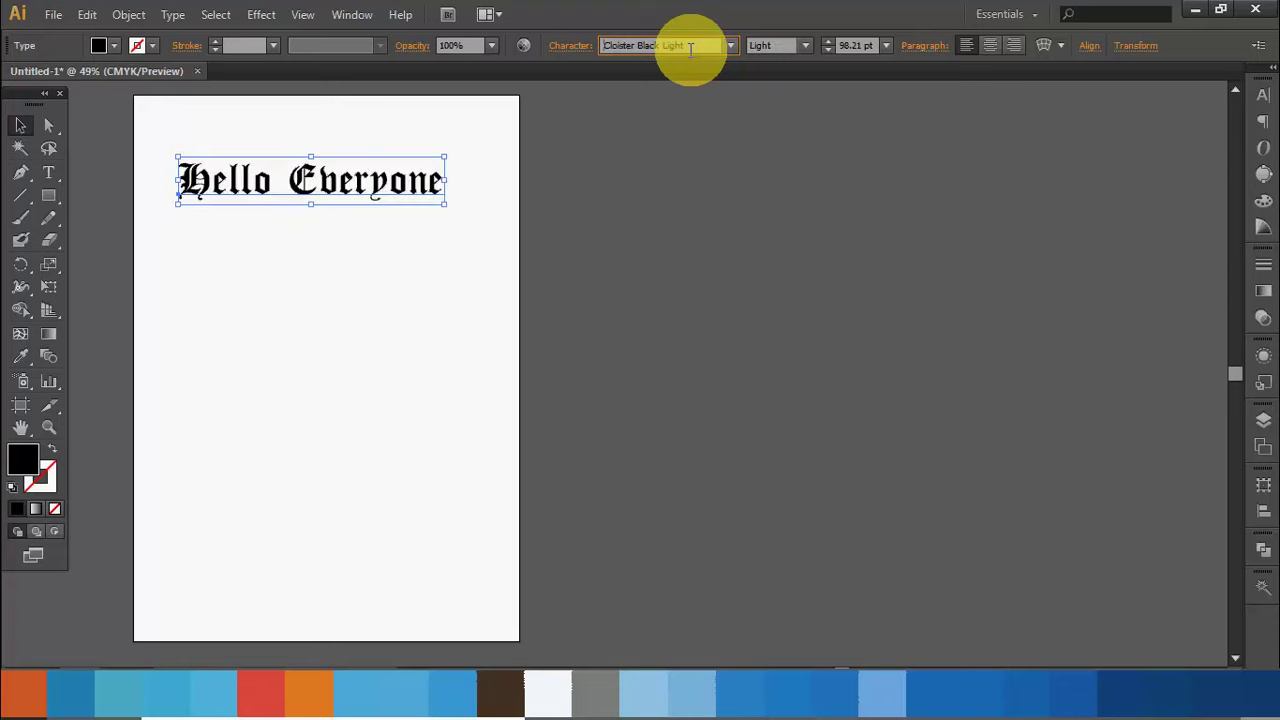
key("Down")
key("Up")
key("Up")
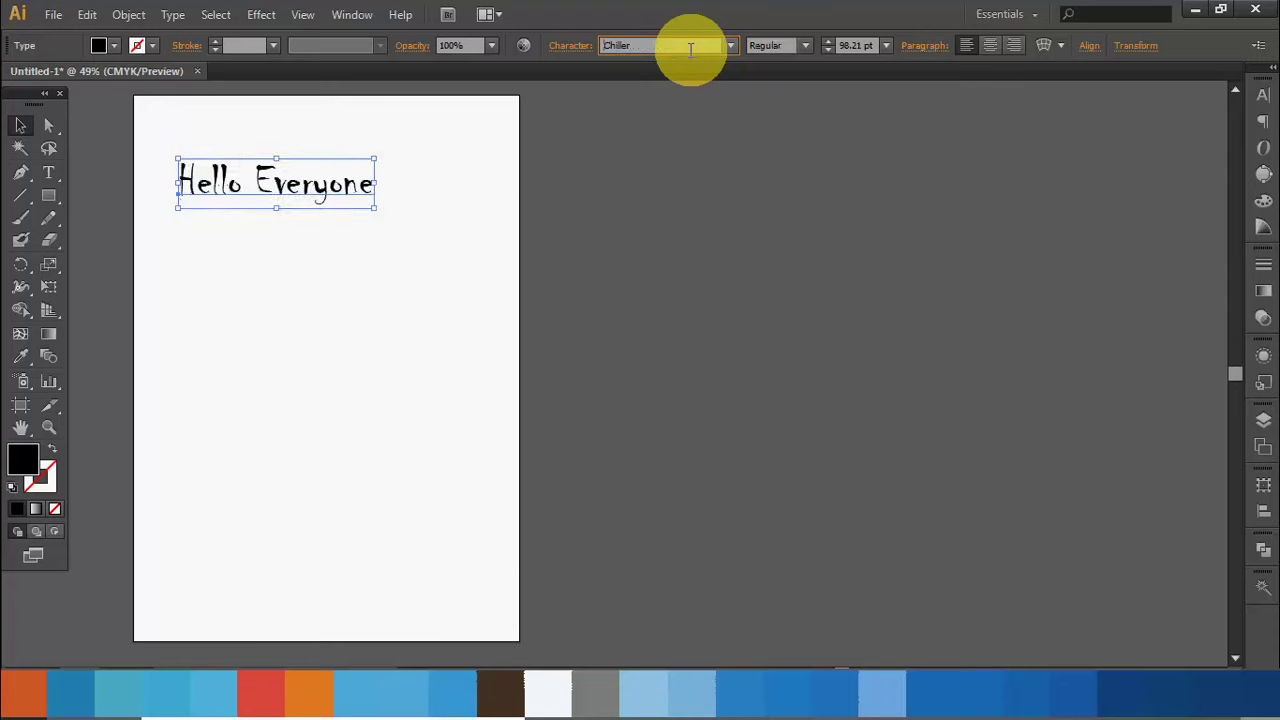
key("Up")
key("Down")
key("Down")
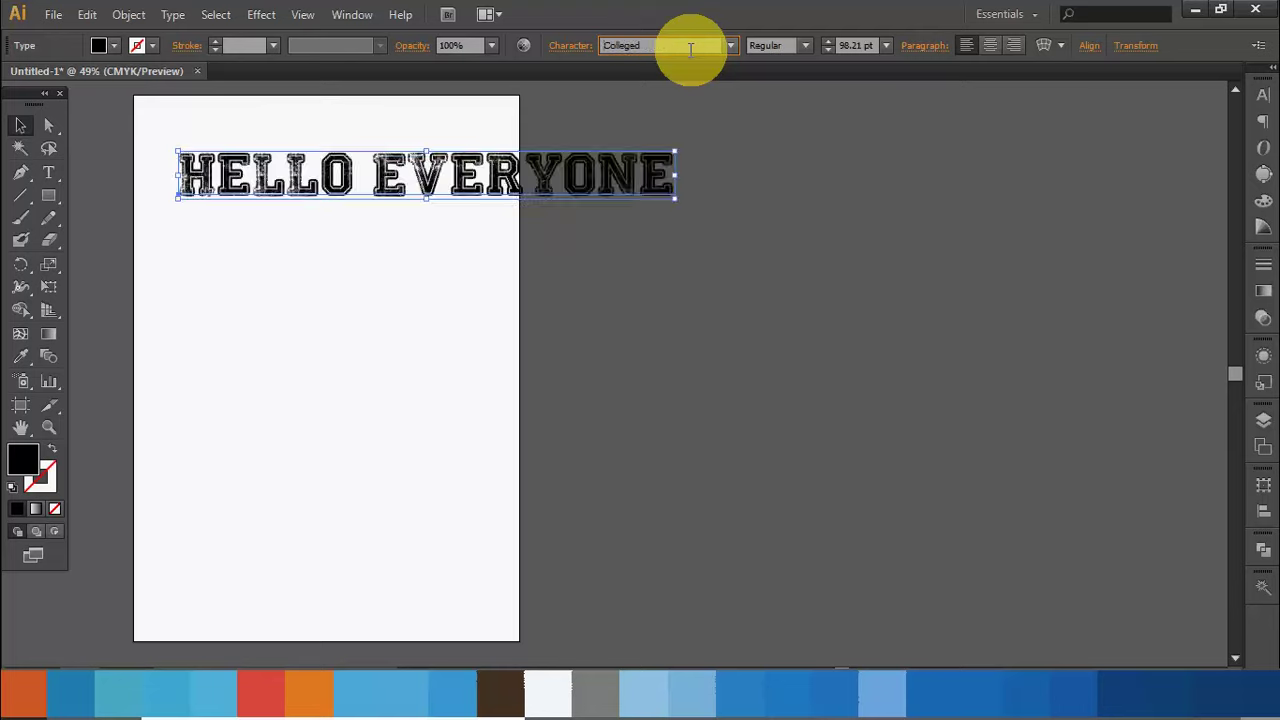
key("Down")
key("Down")
key("Down")
key("Down")
key("Down")
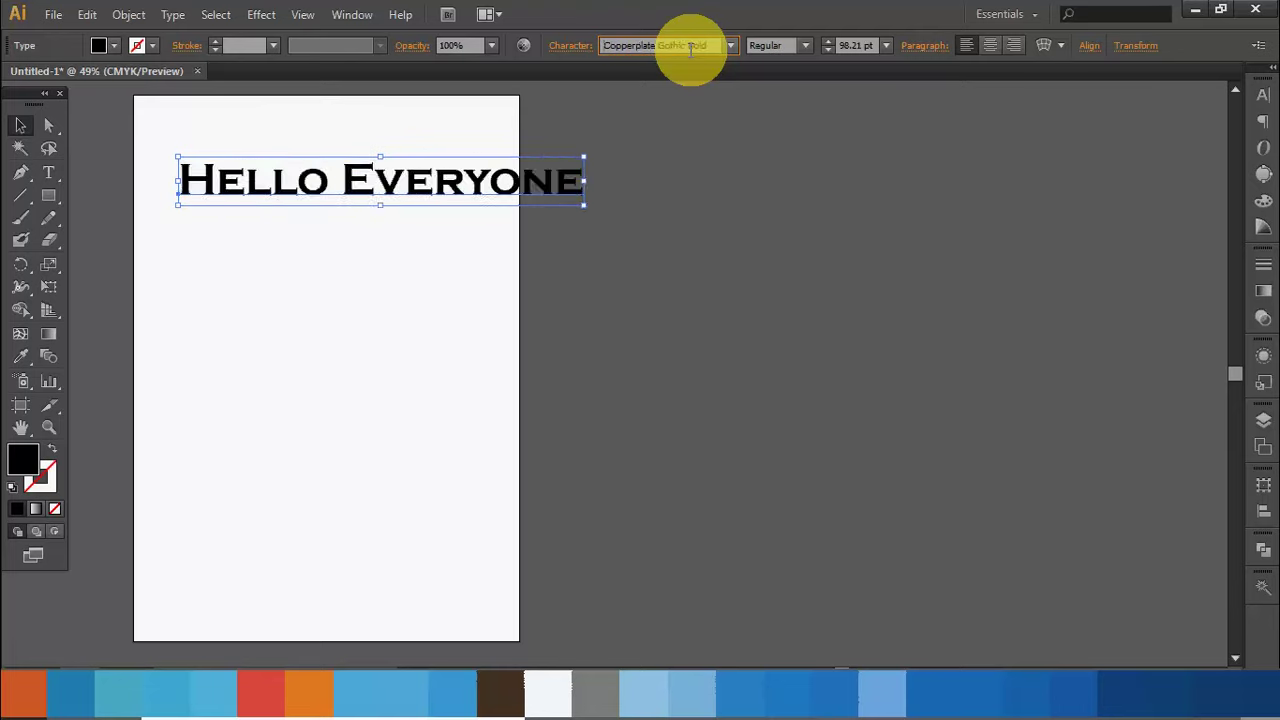
key("Down")
key("Down")
key("Down")
key("Down")
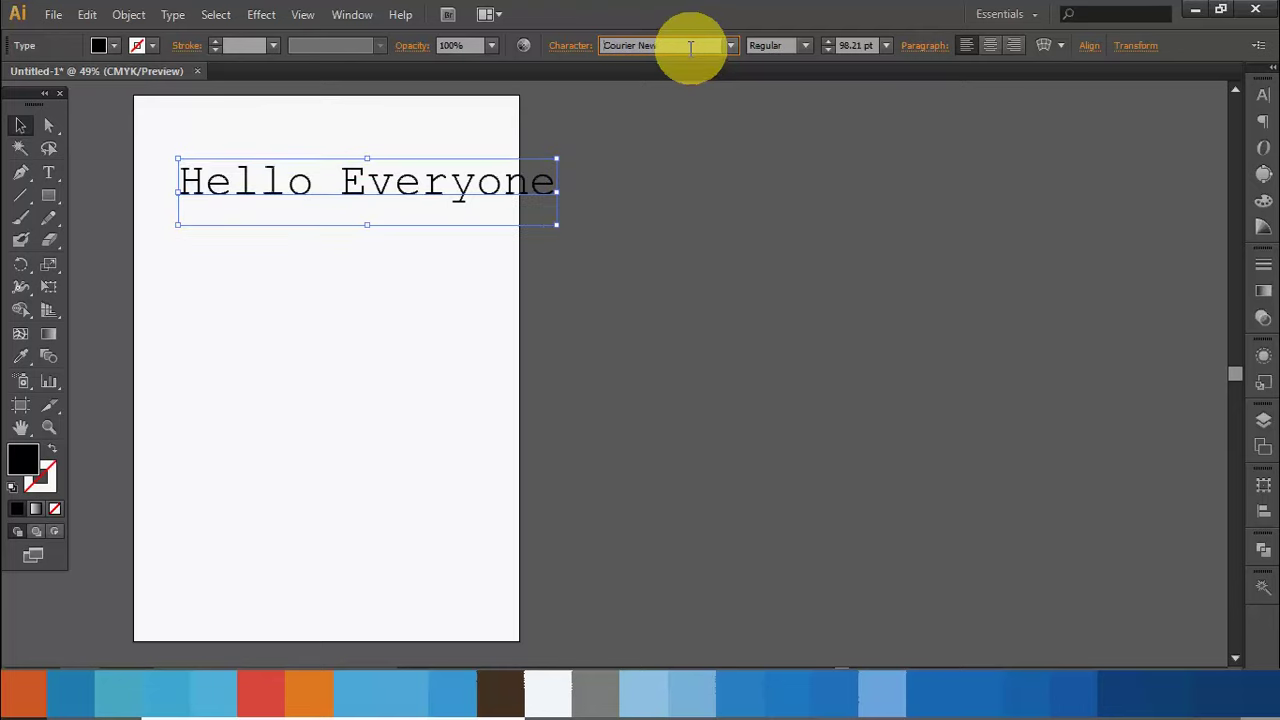
left_click(734, 46)
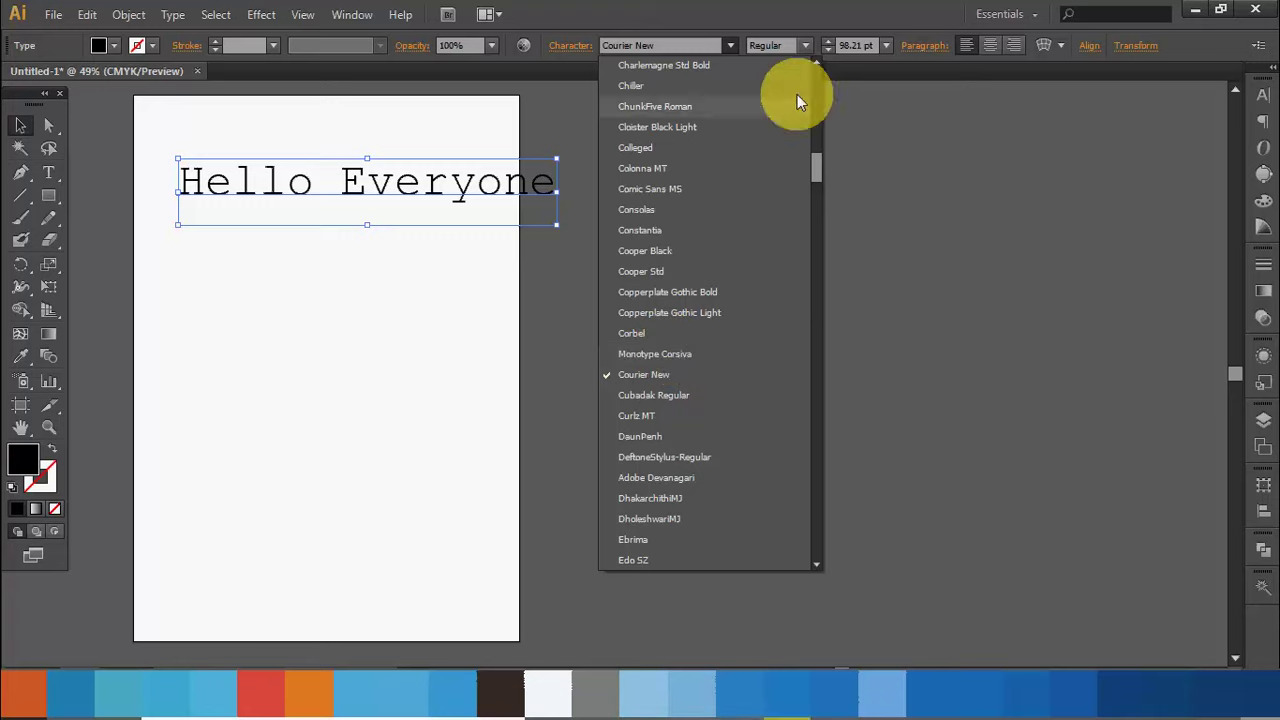
left_click(740, 42)
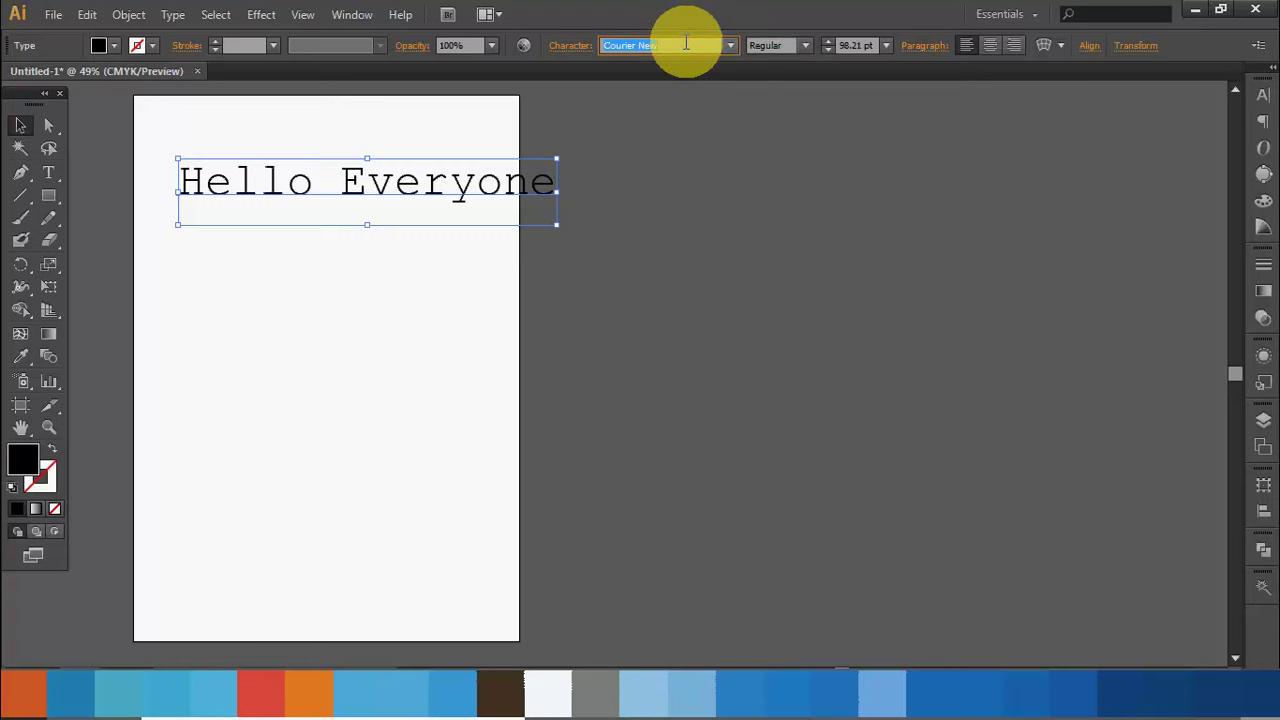
type("Arial")
key("Return")
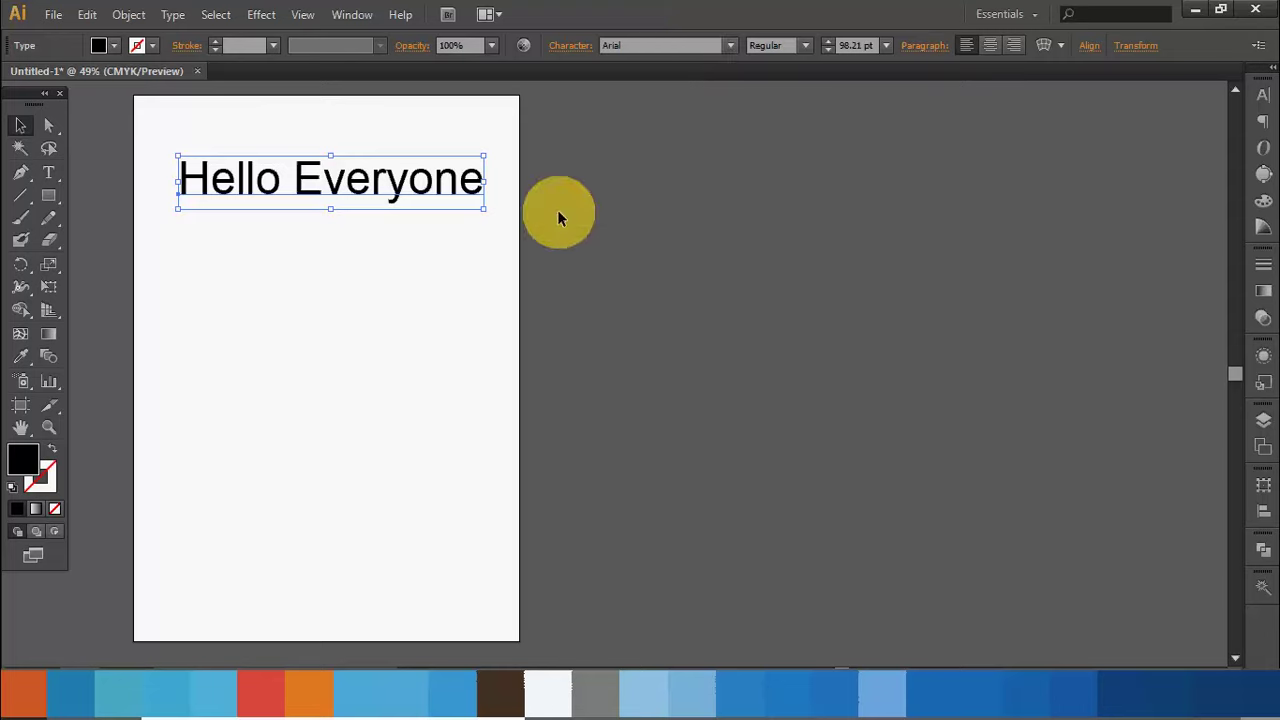
left_click_drag(357, 189, 351, 187)
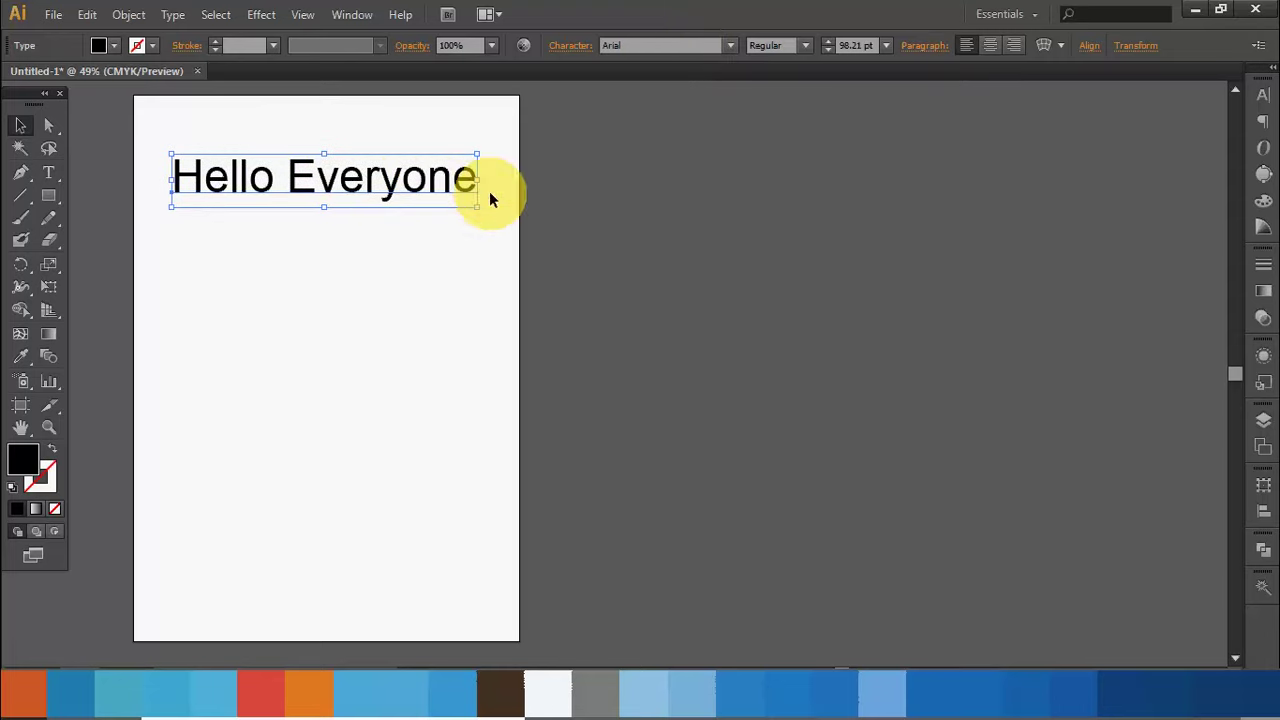
left_click(805, 46)
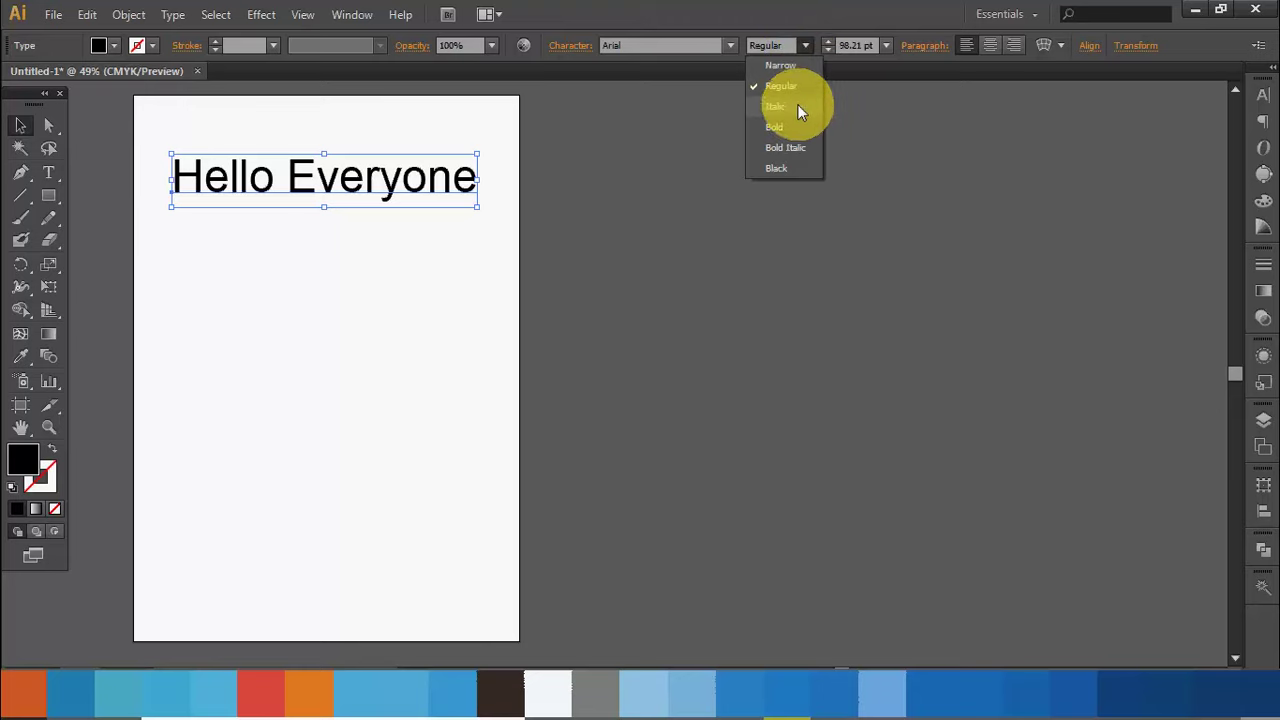
left_click(797, 168)
left_click(805, 45)
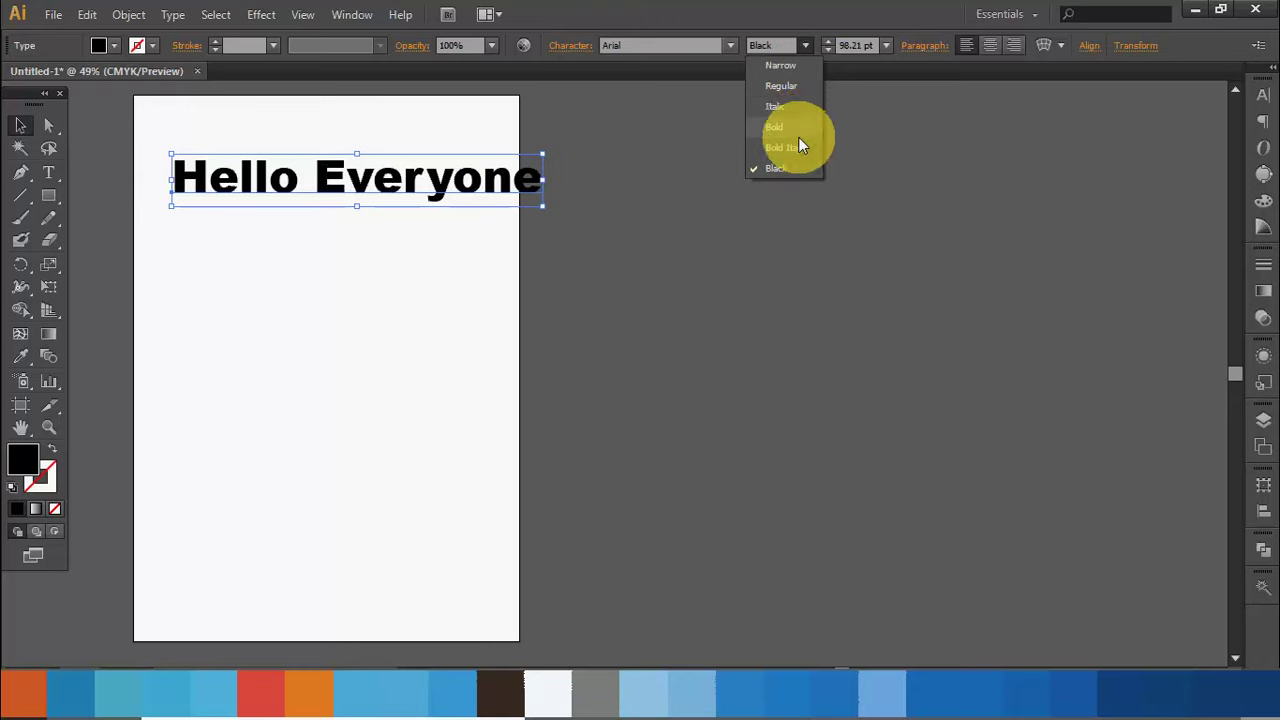
left_click(799, 142)
left_click(812, 45)
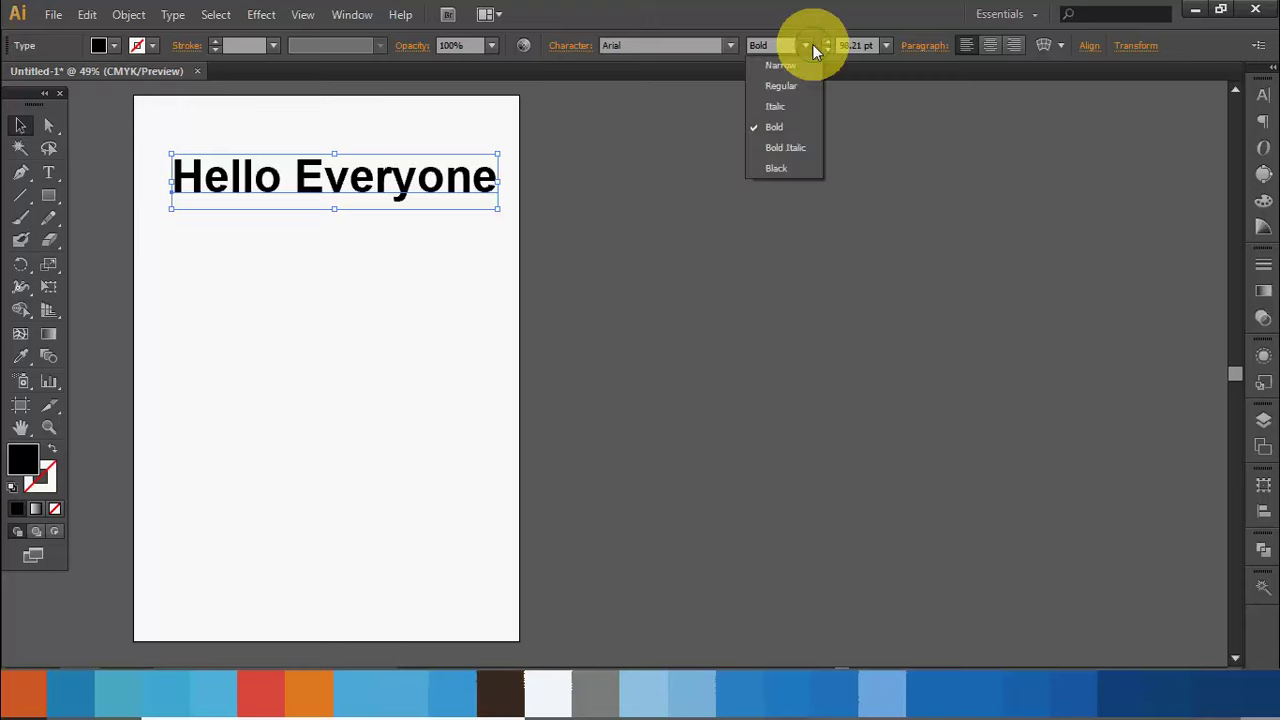
left_click(789, 148)
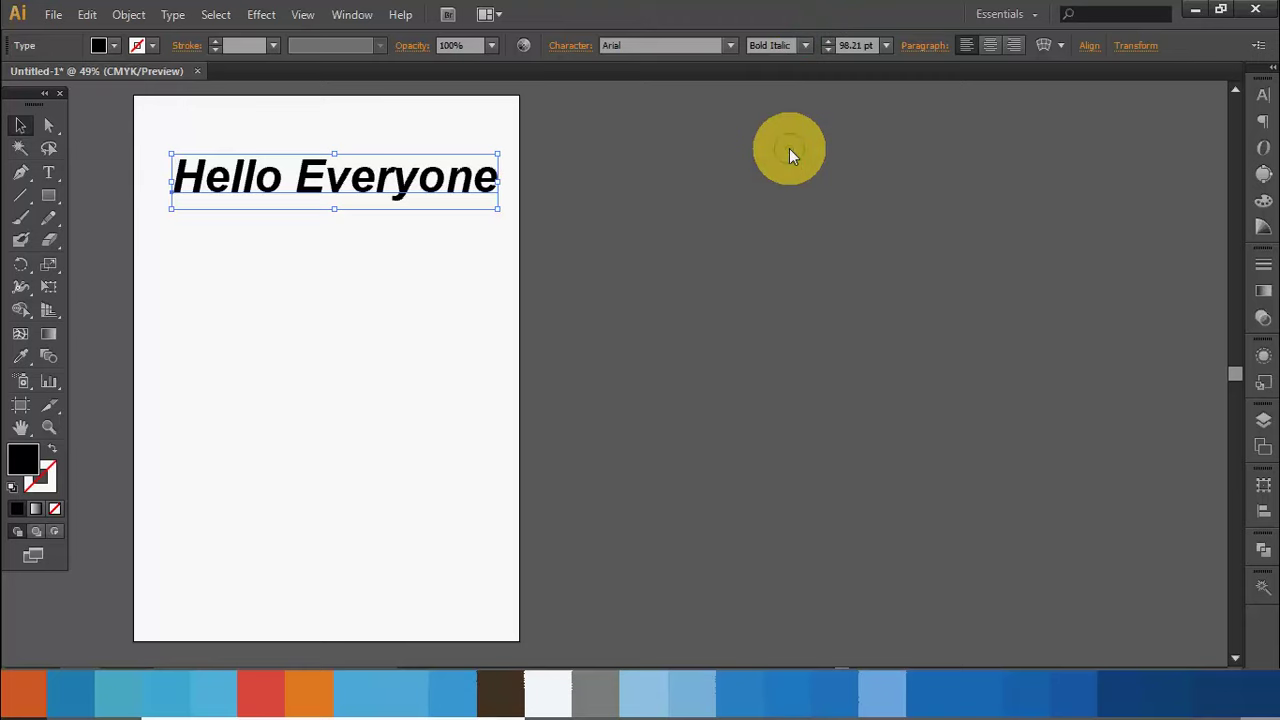
left_click(806, 45)
left_click(788, 86)
left_click(743, 171)
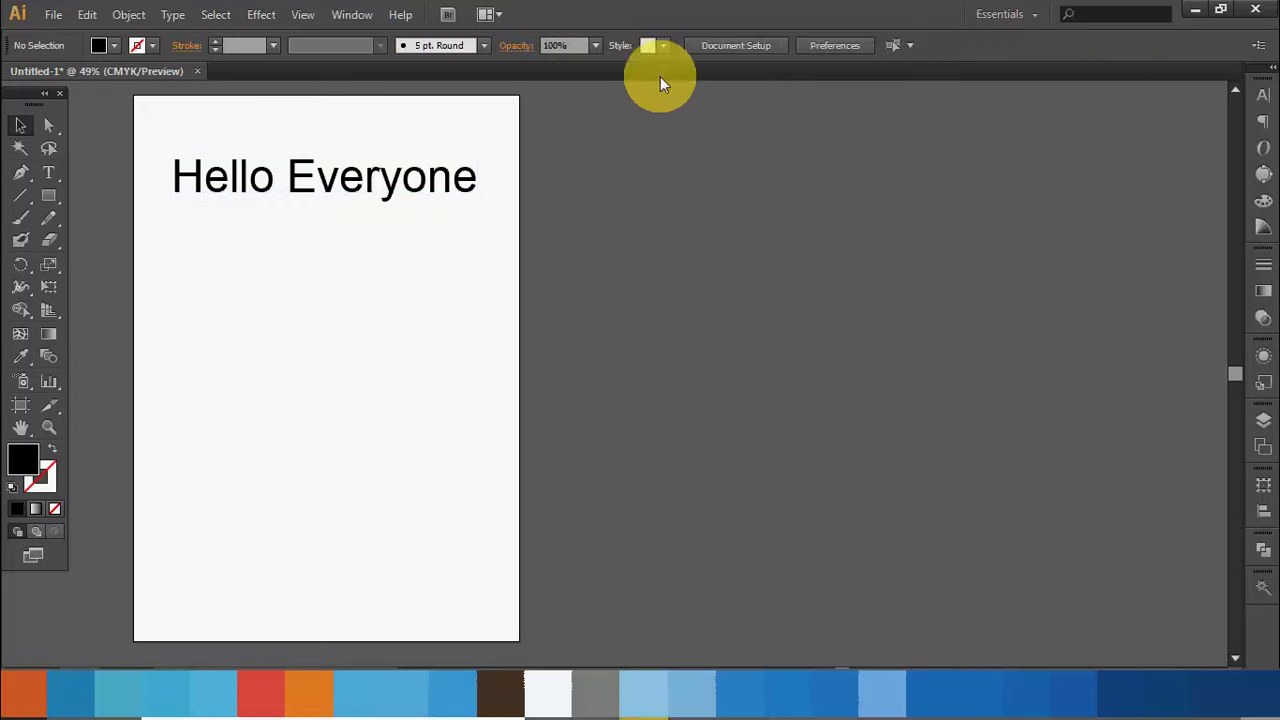
left_click(400, 199)
left_click(677, 45)
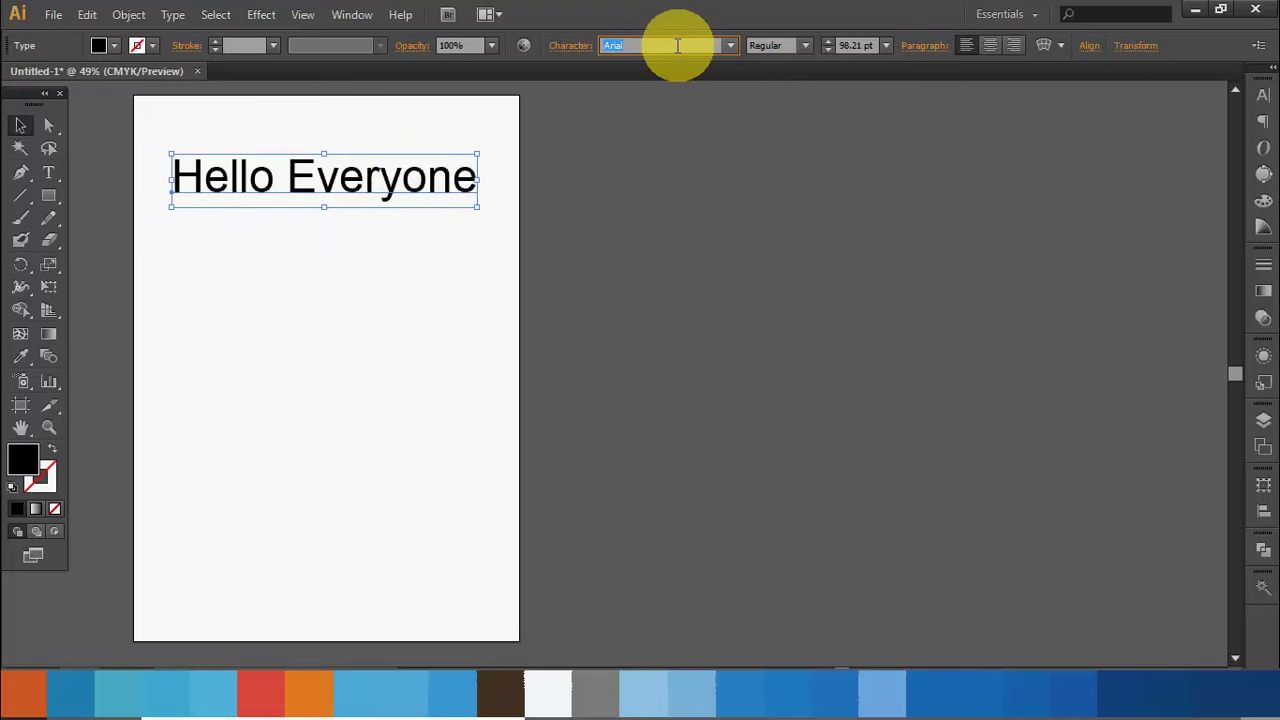
type("Arial R")
type("ITC Avant Garde ")
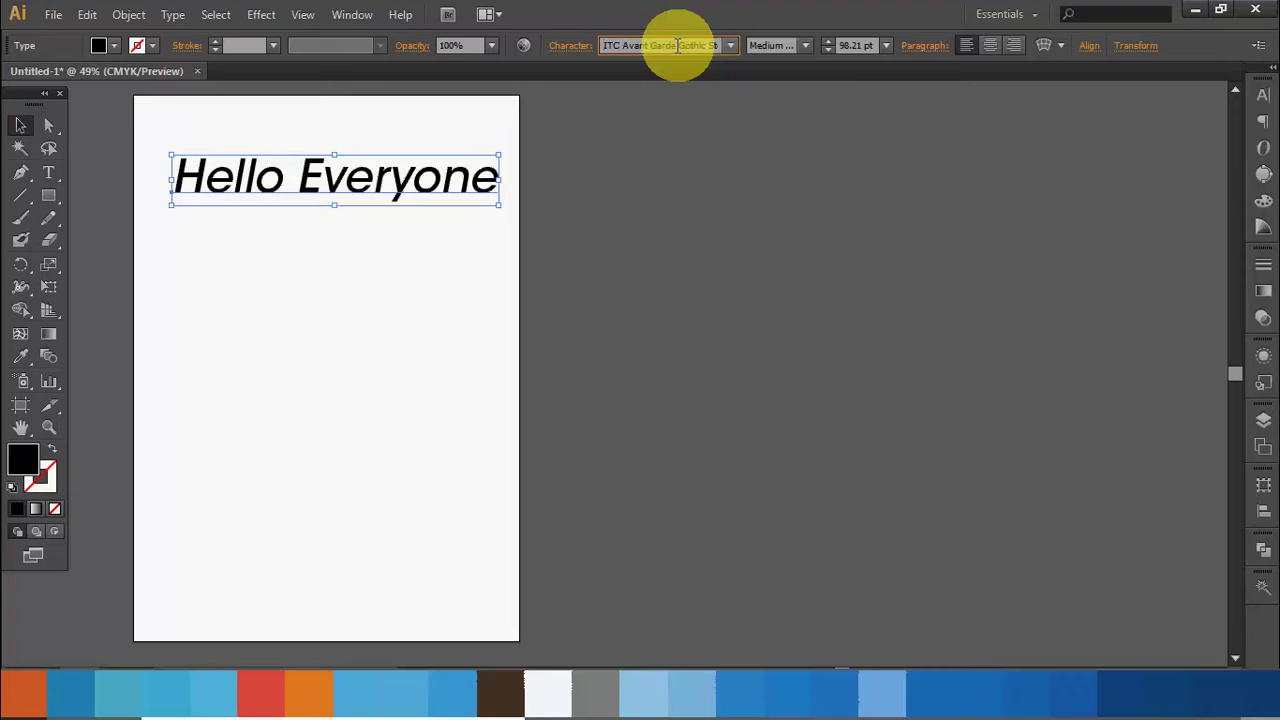
type("Bad GRUNGE")
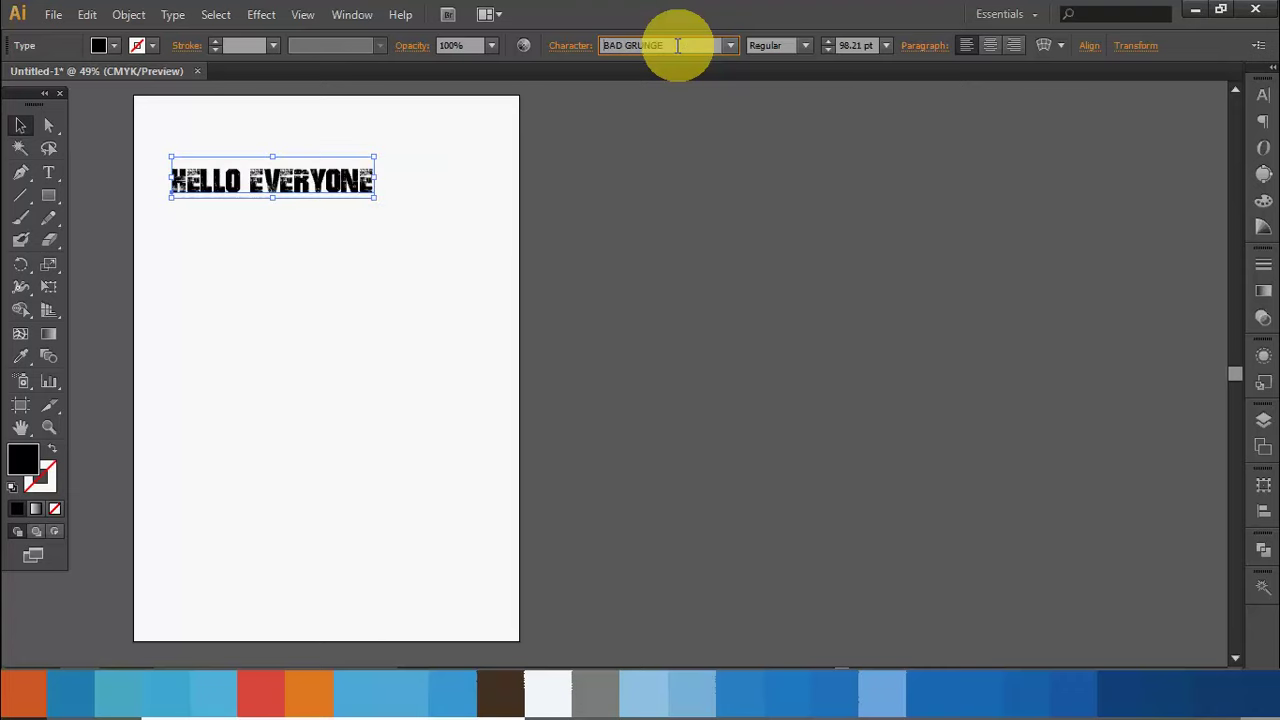
key("Return")
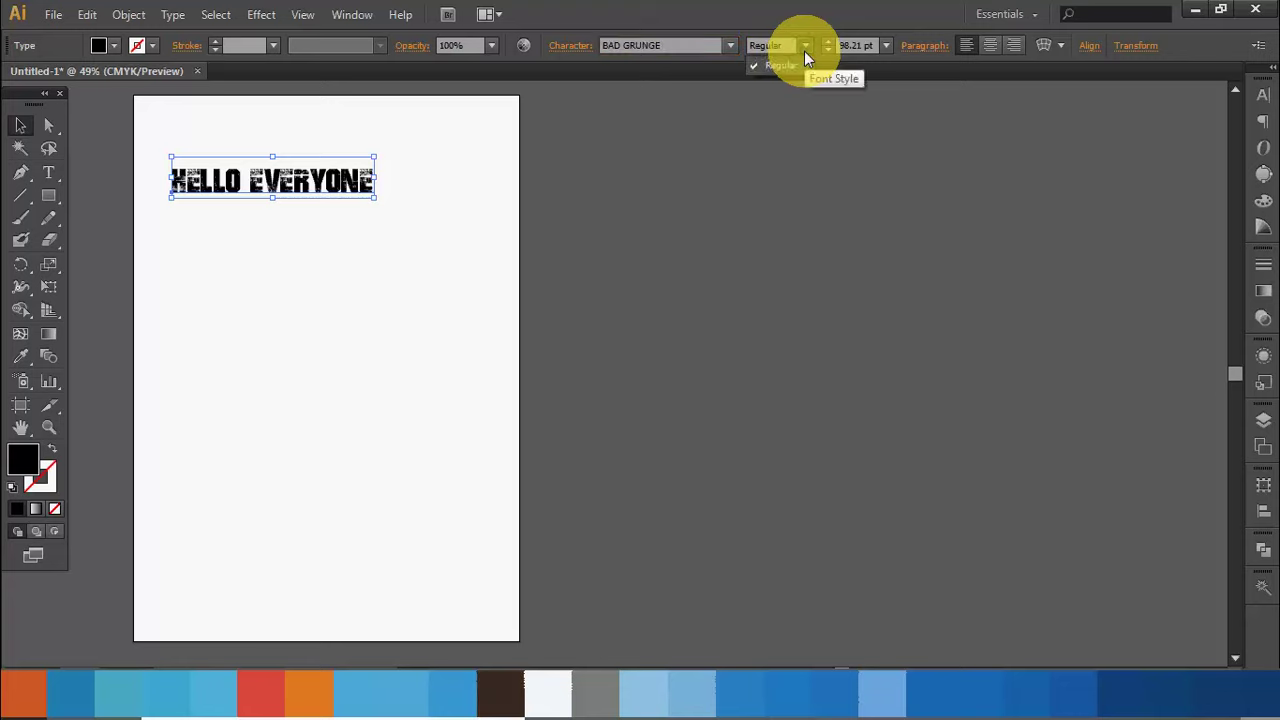
left_click(696, 46)
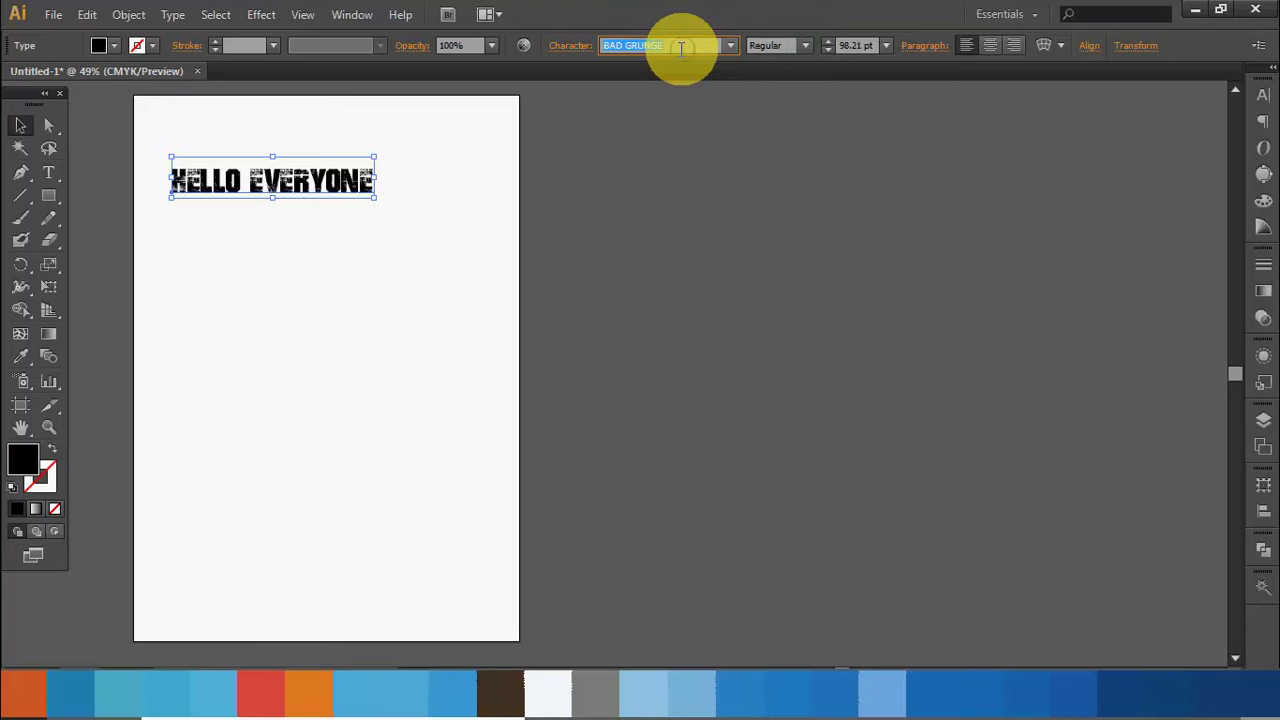
type("BadaBoom BB")
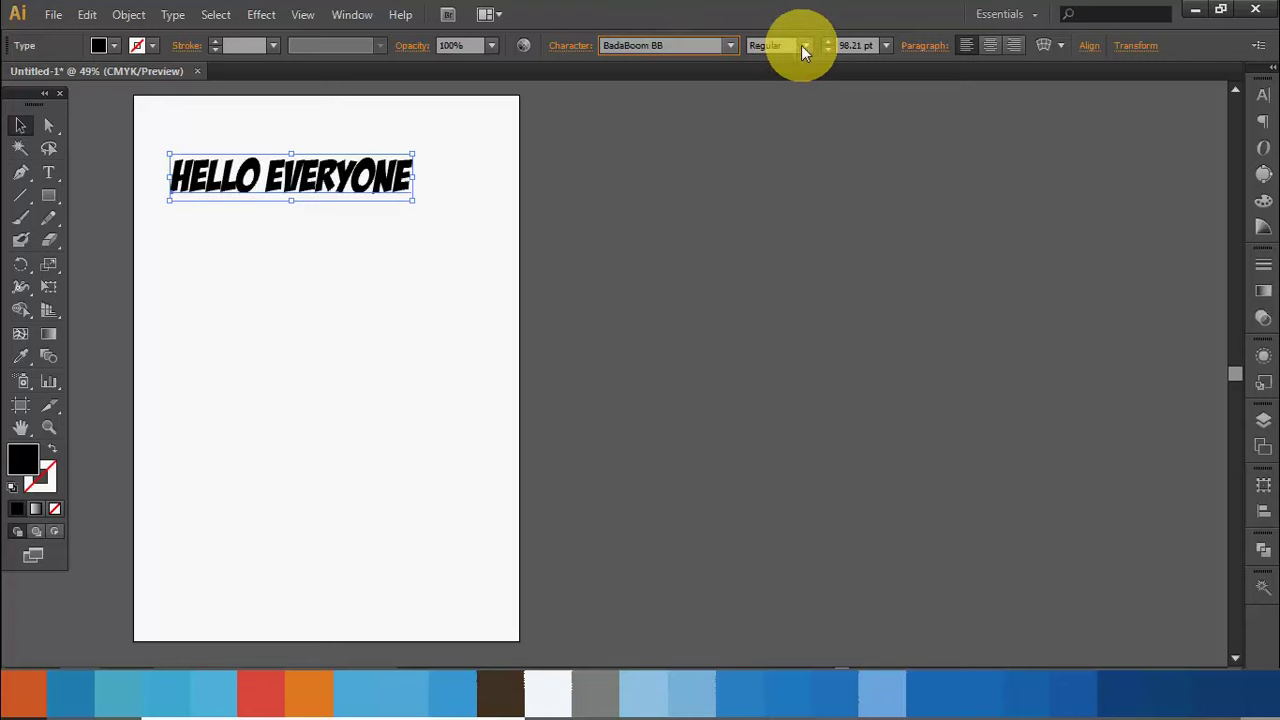
key("Return")
left_click(363, 300)
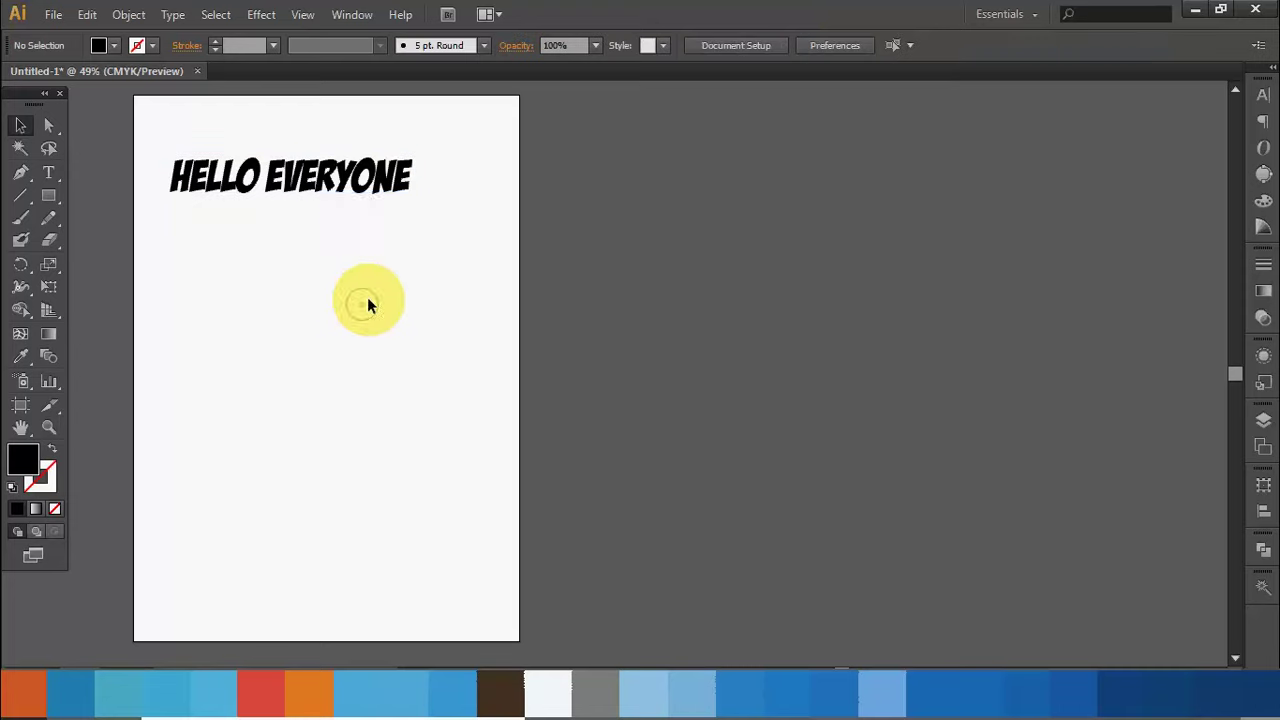
left_click(283, 172)
left_click(643, 46)
type("Arial R")
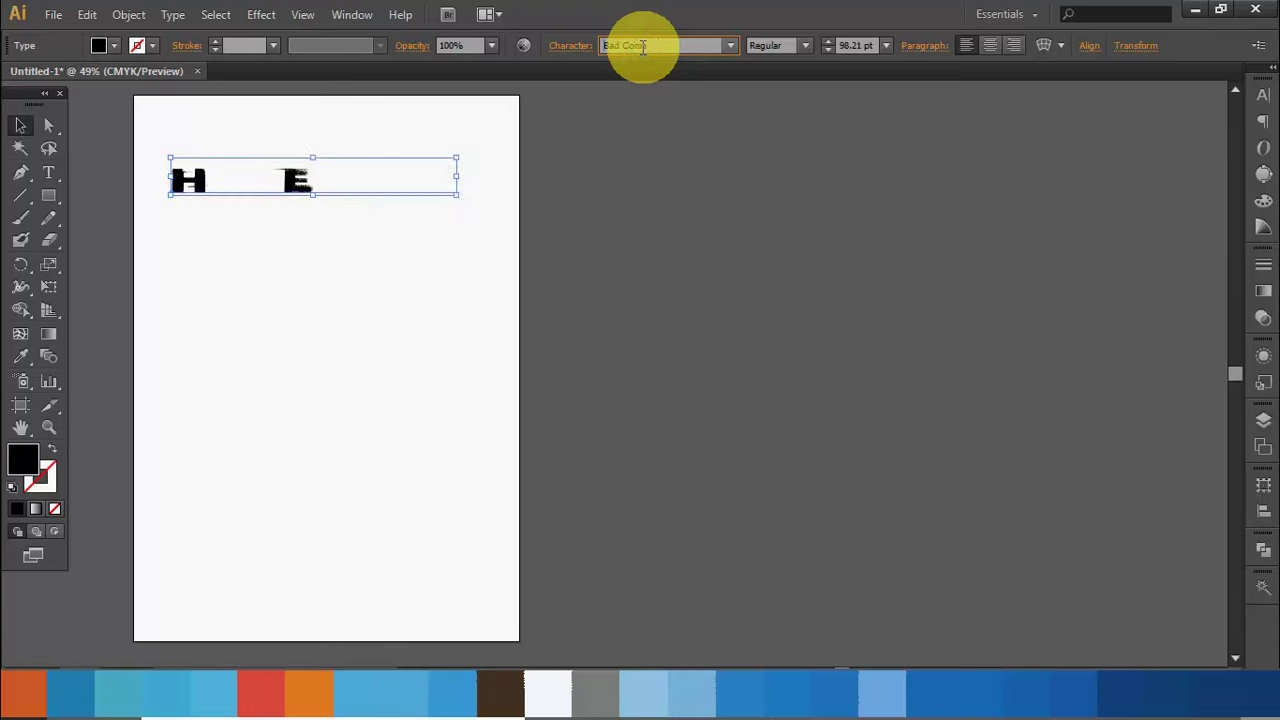
key("BackSpace")
key("BackSpace")
key("BackSpace")
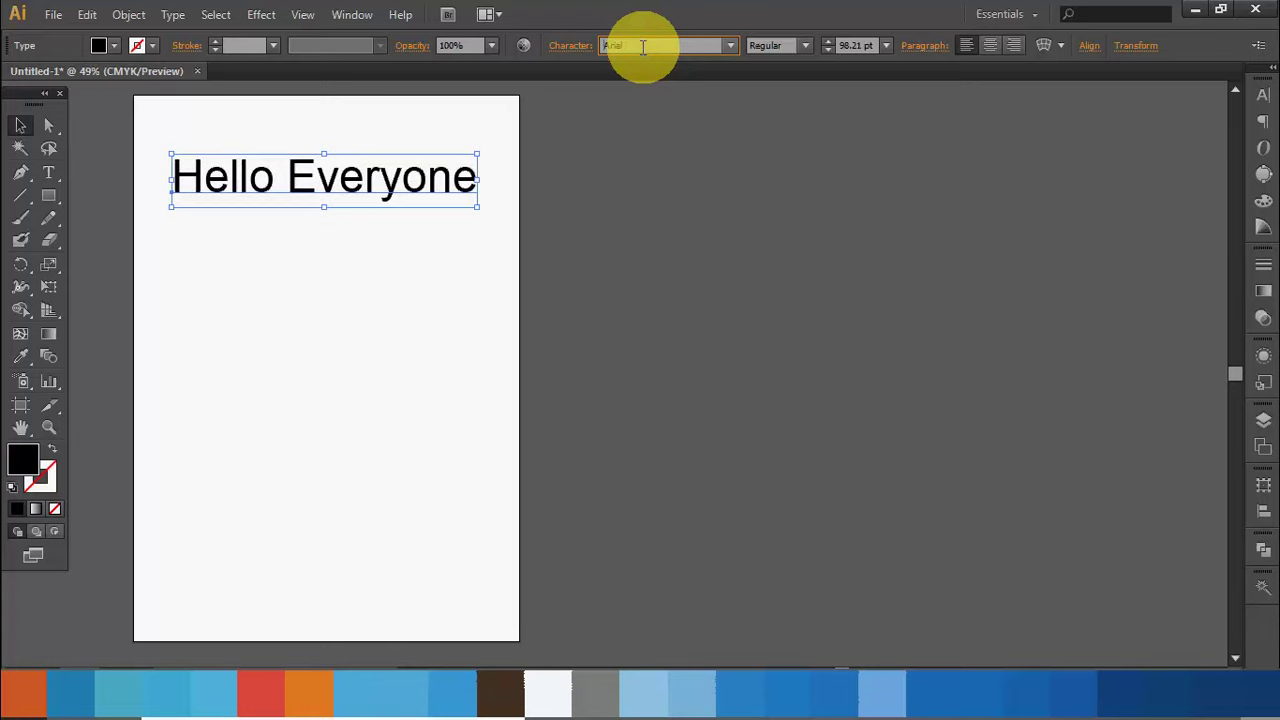
left_click(805, 46)
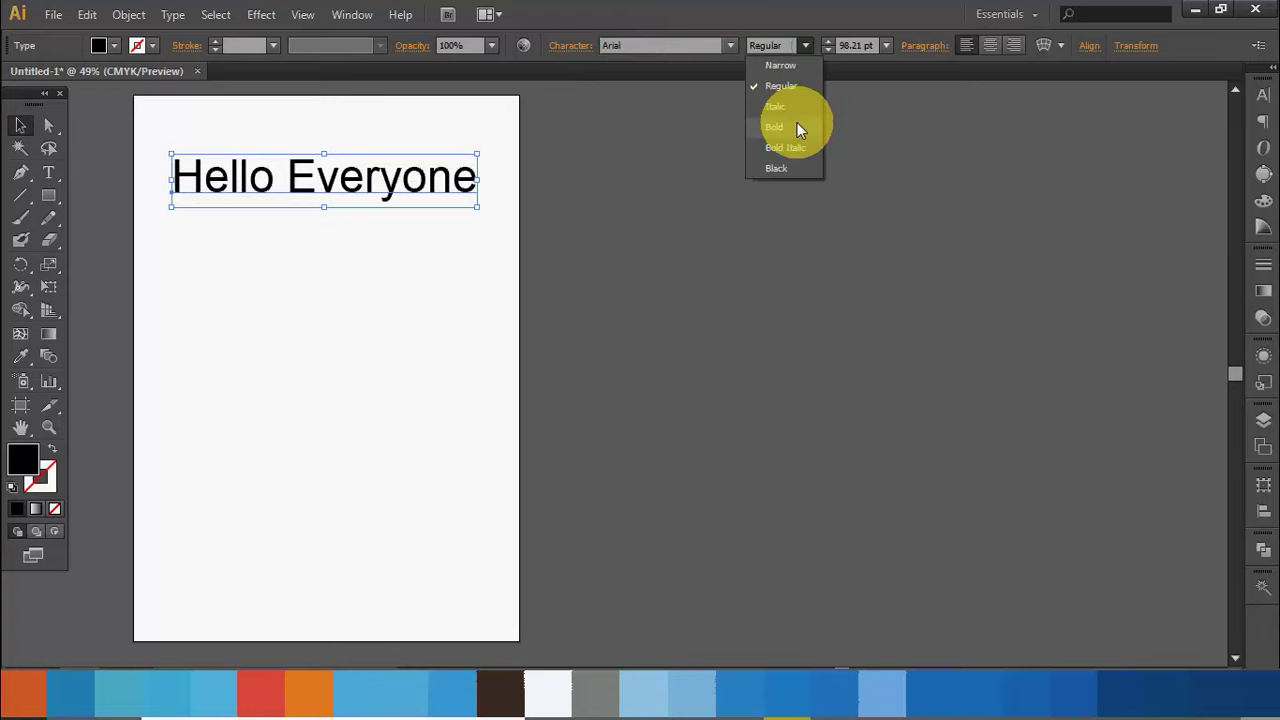
Make the text Arial Bold and move it up near the page top
left_click(775, 127)
left_click(580, 205)
left_click_drag(343, 192, 338, 169)
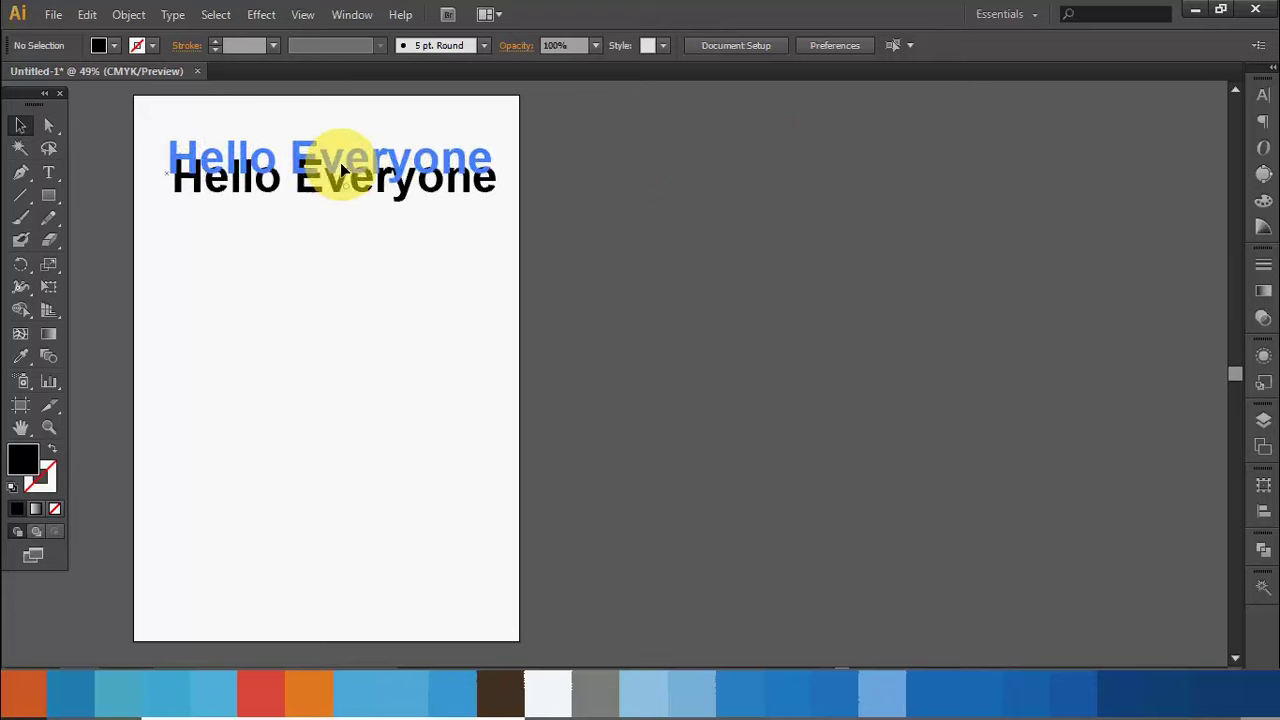
mouse_move(480, 275)
left_mouse_down()
mouse_move(751, 273)
mouse_move(717, 271)
left_mouse_up()
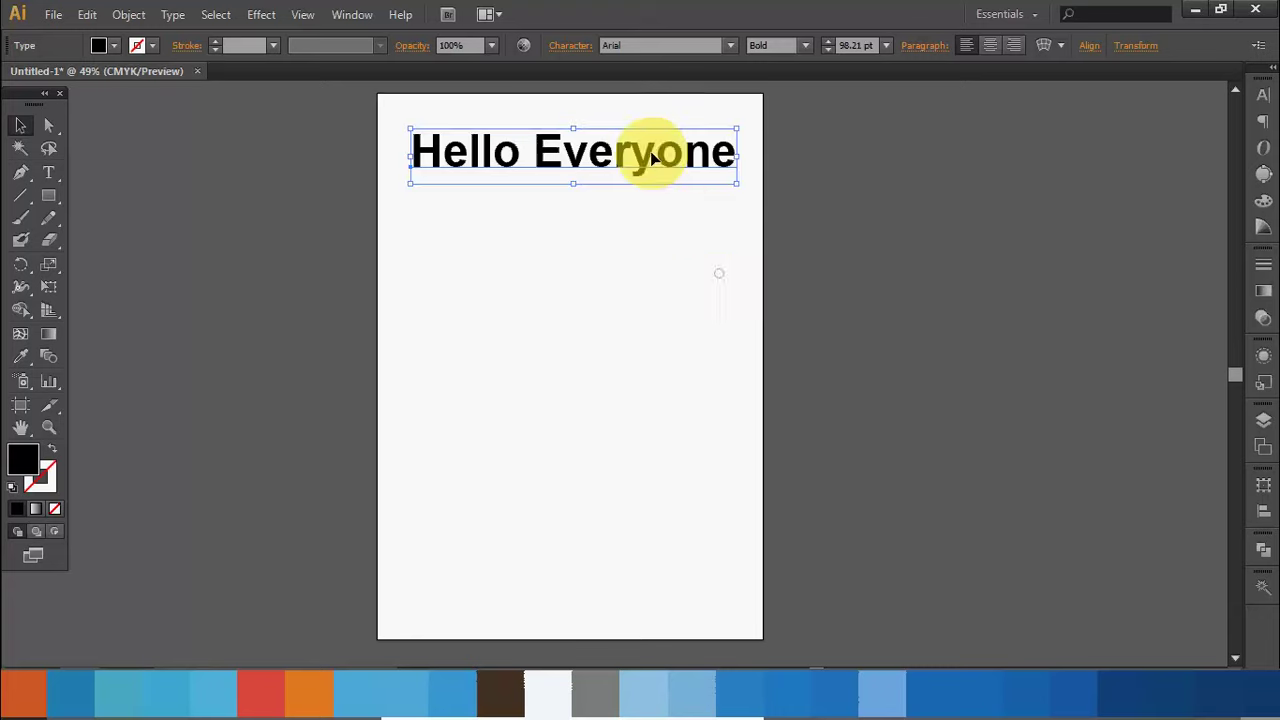
Enlarge the line to about 105 pt and centre it across the top of the artboard
left_click(827, 42)
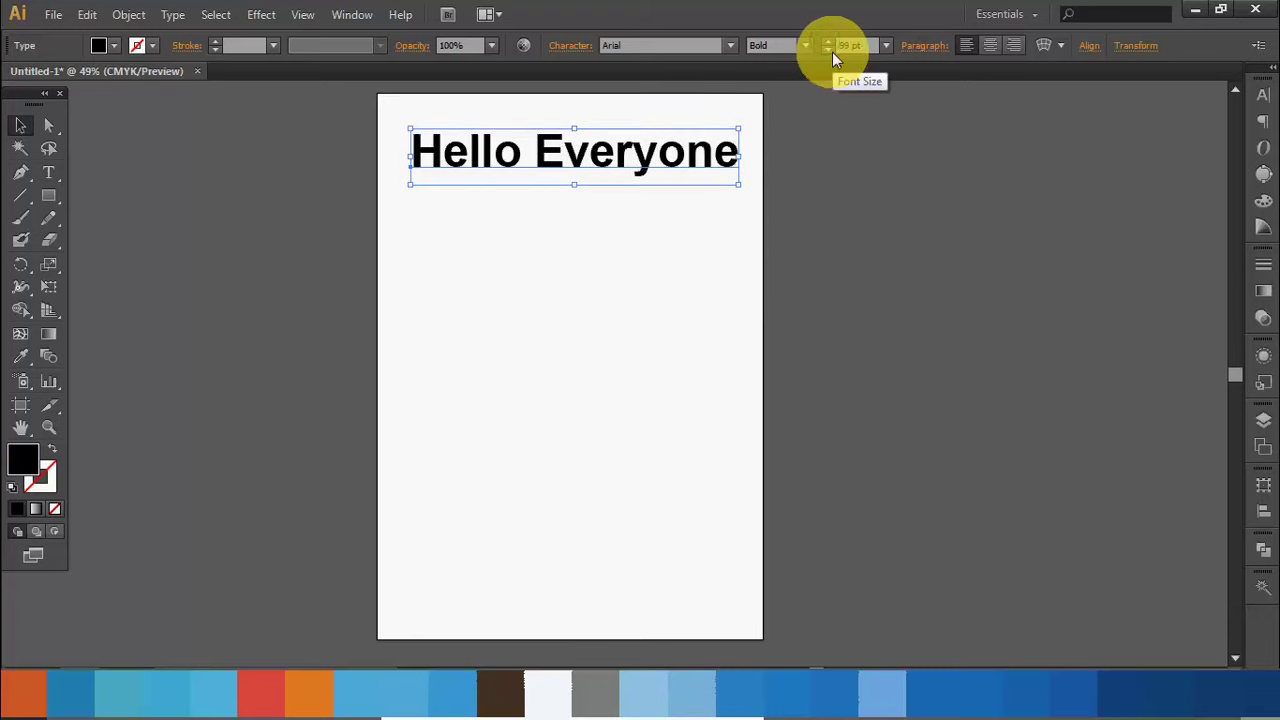
left_click(827, 42)
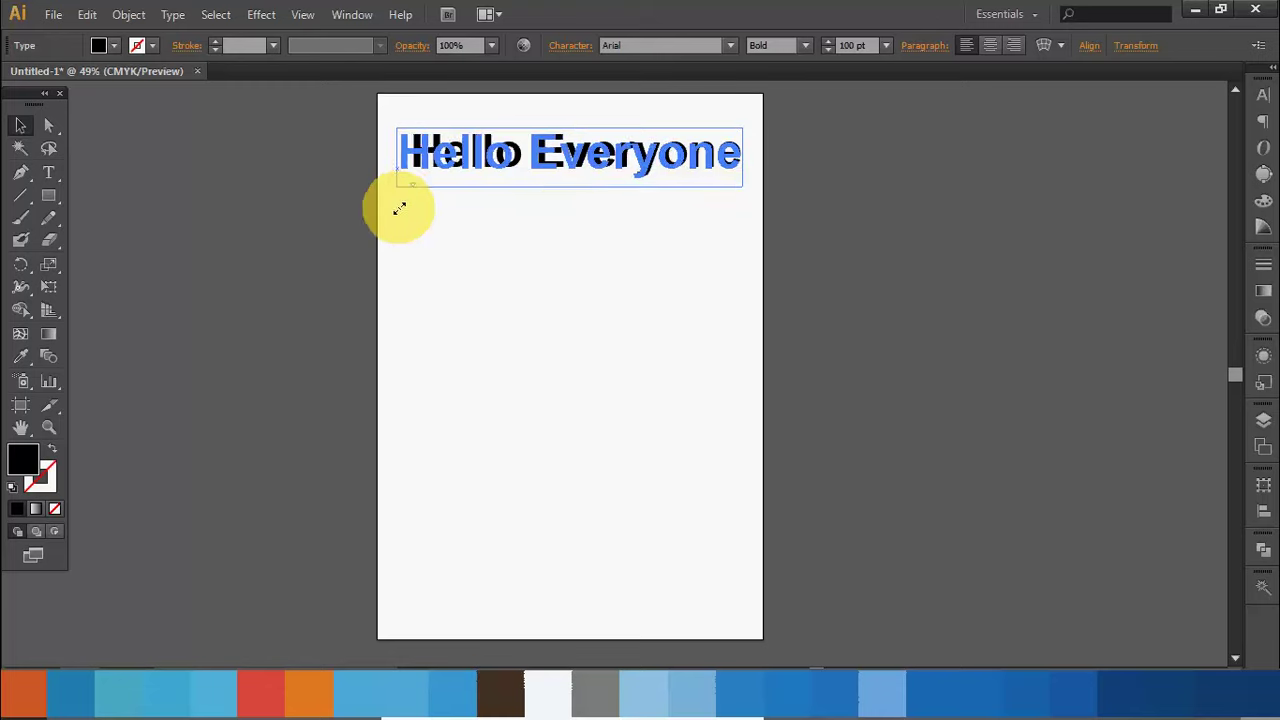
left_click_drag(413, 185, 397, 209)
left_click(575, 212)
left_click_drag(585, 166, 591, 163)
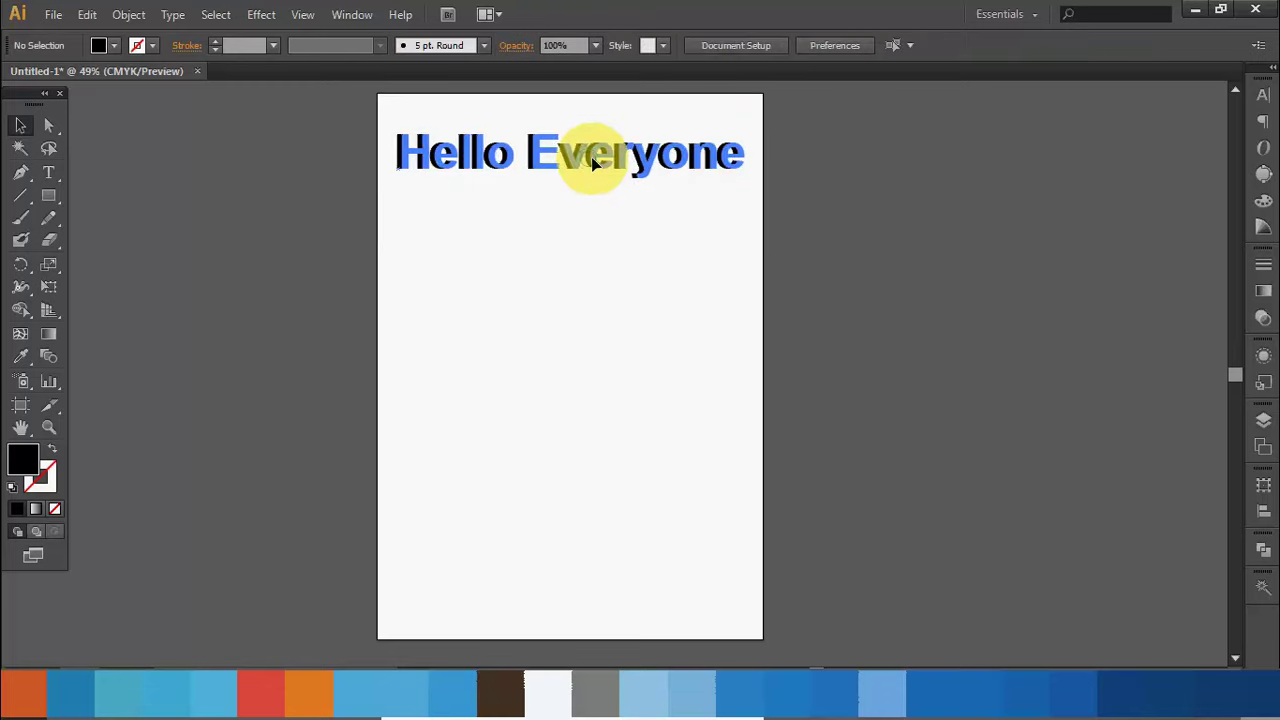
left_click(586, 196)
left_click(580, 165)
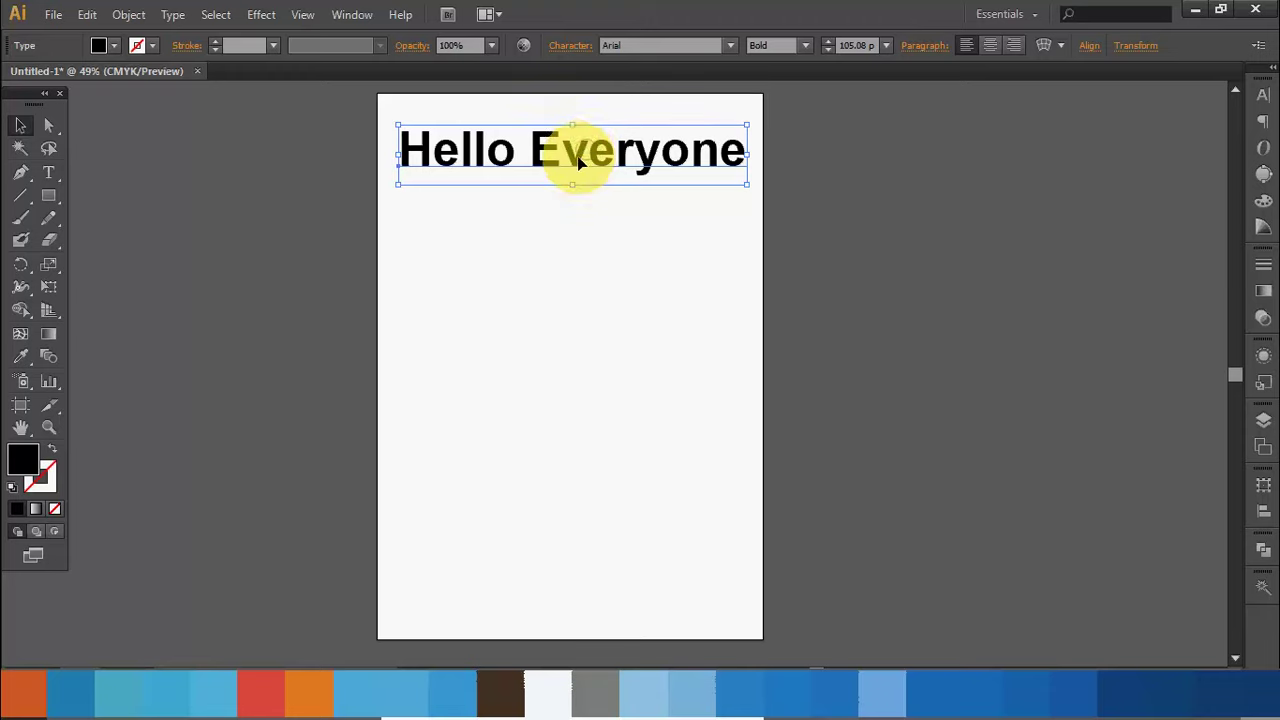
left_click(575, 157)
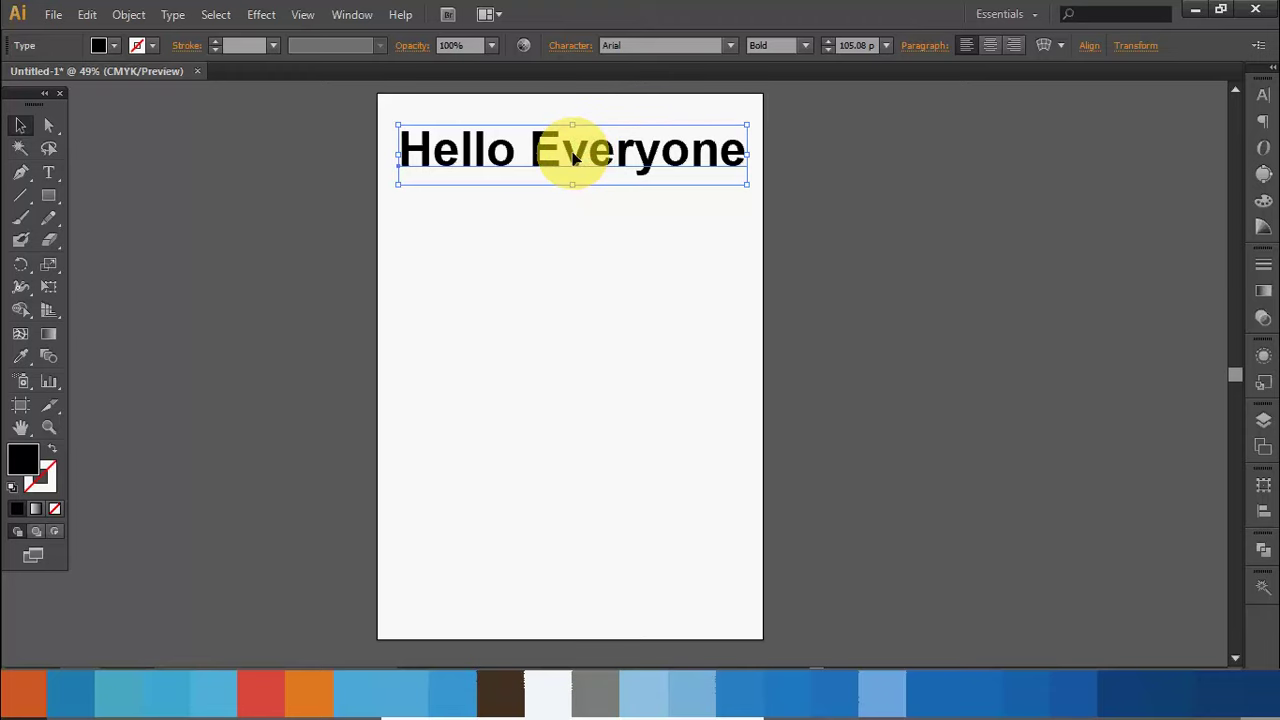
left_click(575, 157)
Paste a copy of the line just below the first, then delete it
left_click(574, 289)
key("ctrl+v")
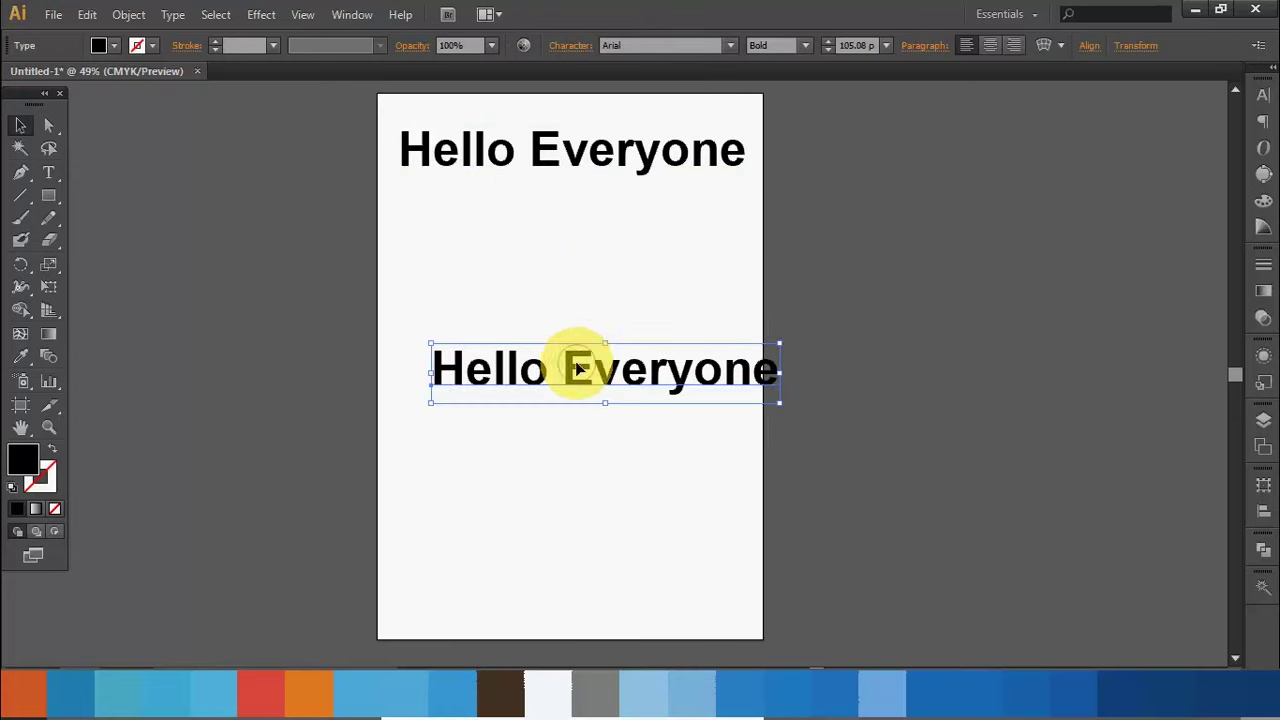
left_click_drag(580, 366, 544, 219)
left_click(588, 301)
left_click(605, 225)
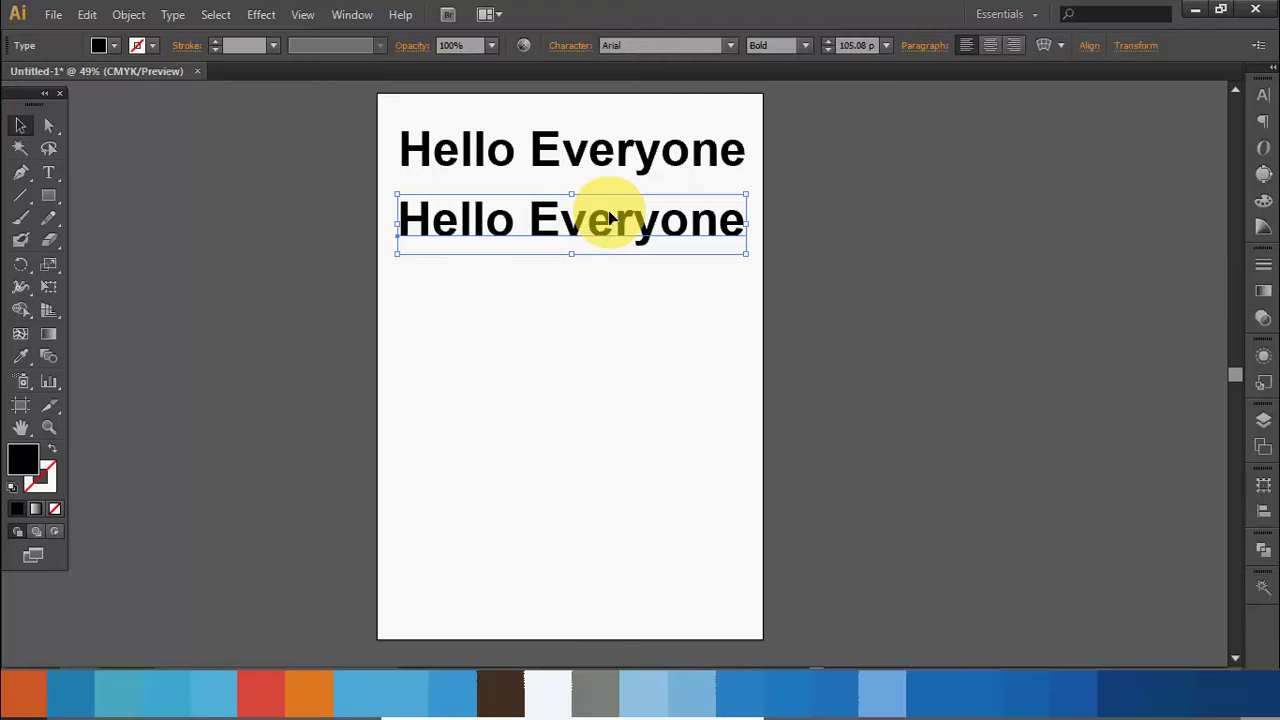
key("Delete")
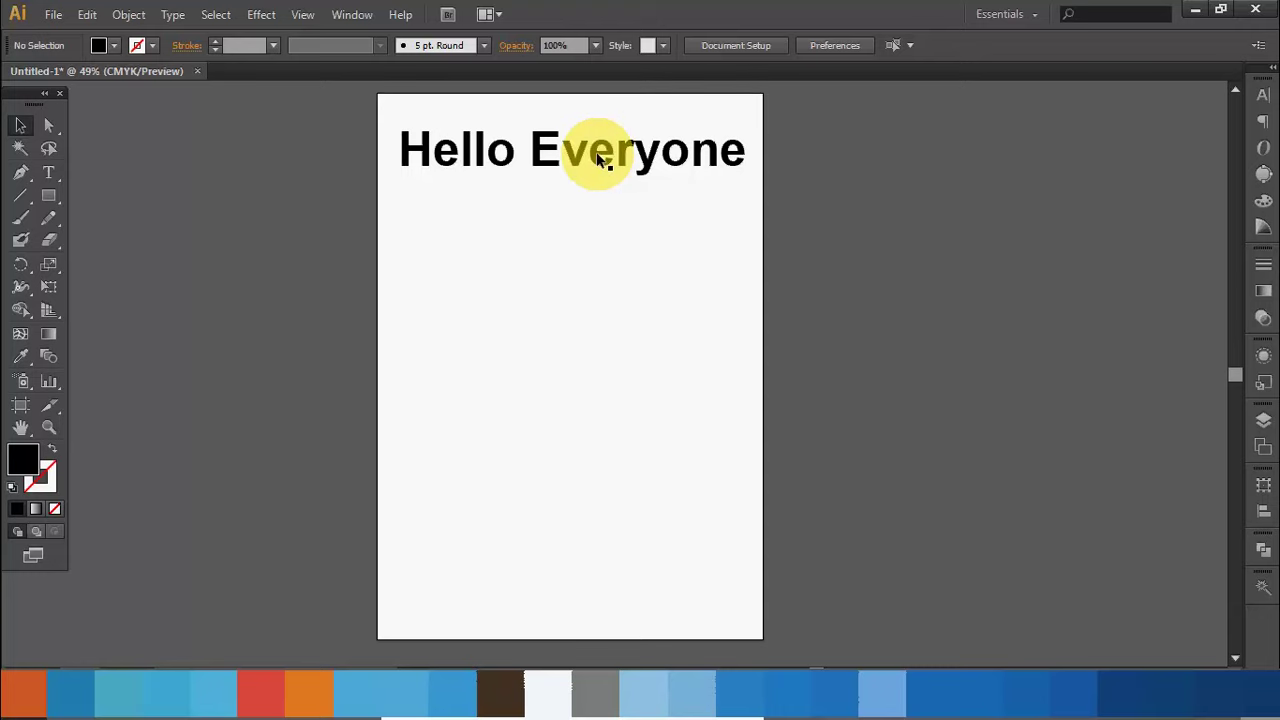
Drag a duplicate of the line down and place it lower beneath the first
mouse_move(598, 160)
left_mouse_down()
mouse_move(594, 234)
mouse_move(537, 234)
mouse_move(567, 251)
mouse_move(598, 223)
left_mouse_up()
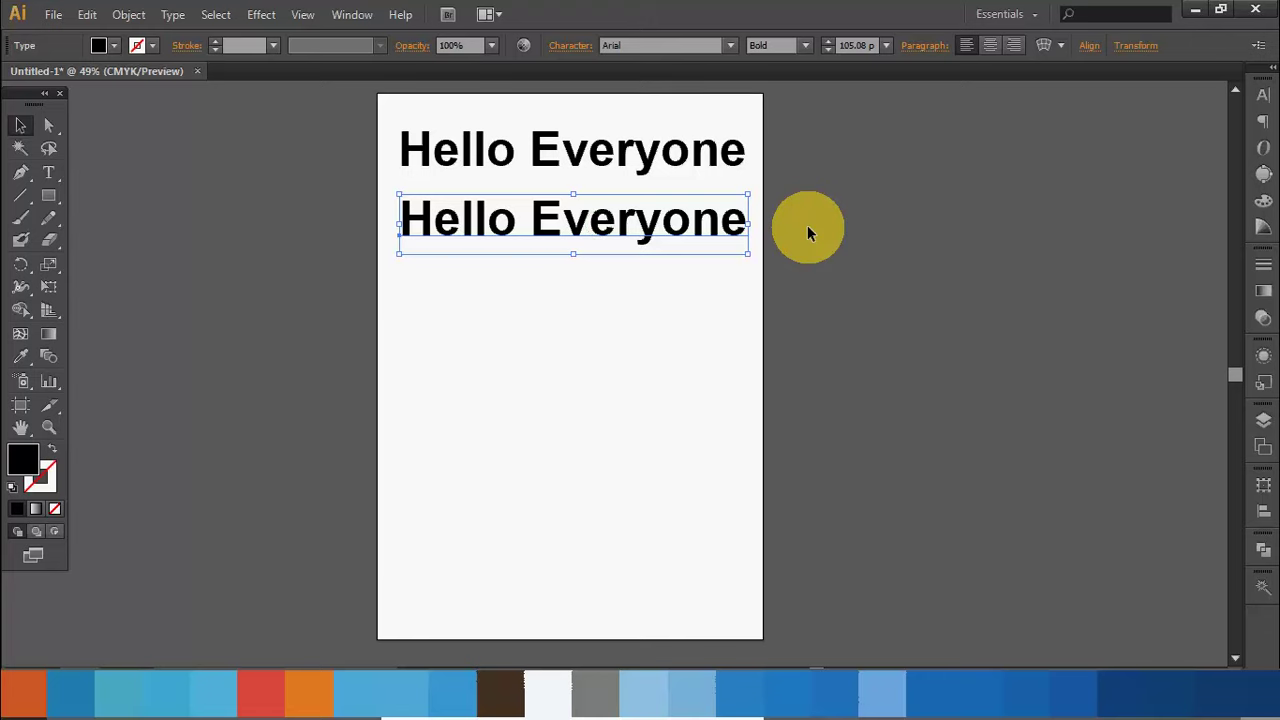
left_click(628, 366)
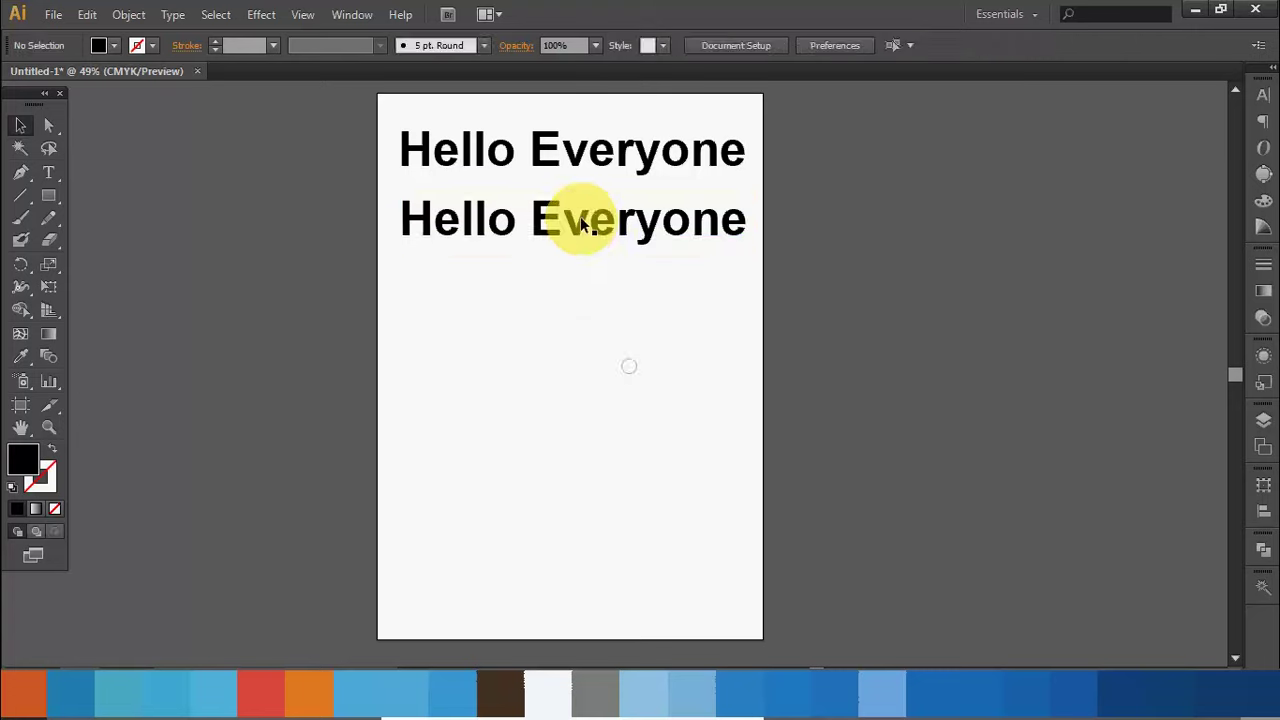
left_click(580, 218)
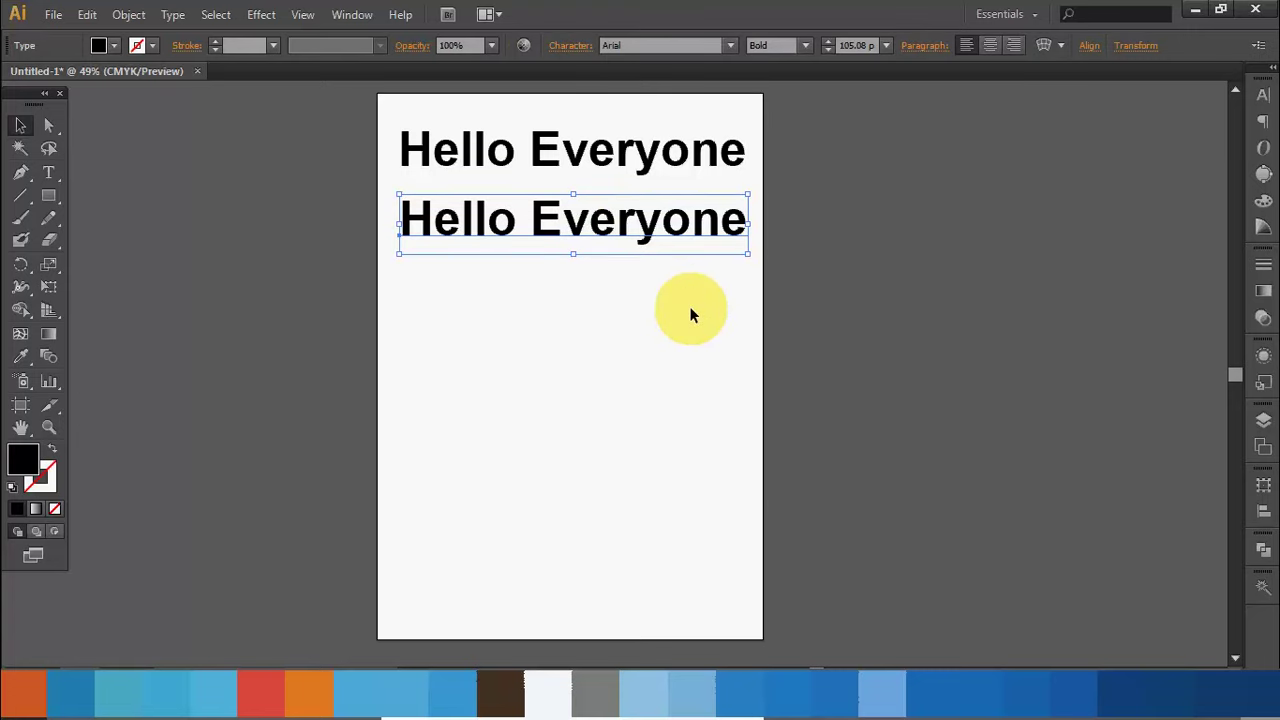
mouse_move(566, 219)
left_mouse_down()
mouse_move(575, 262)
mouse_move(564, 251)
left_mouse_up()
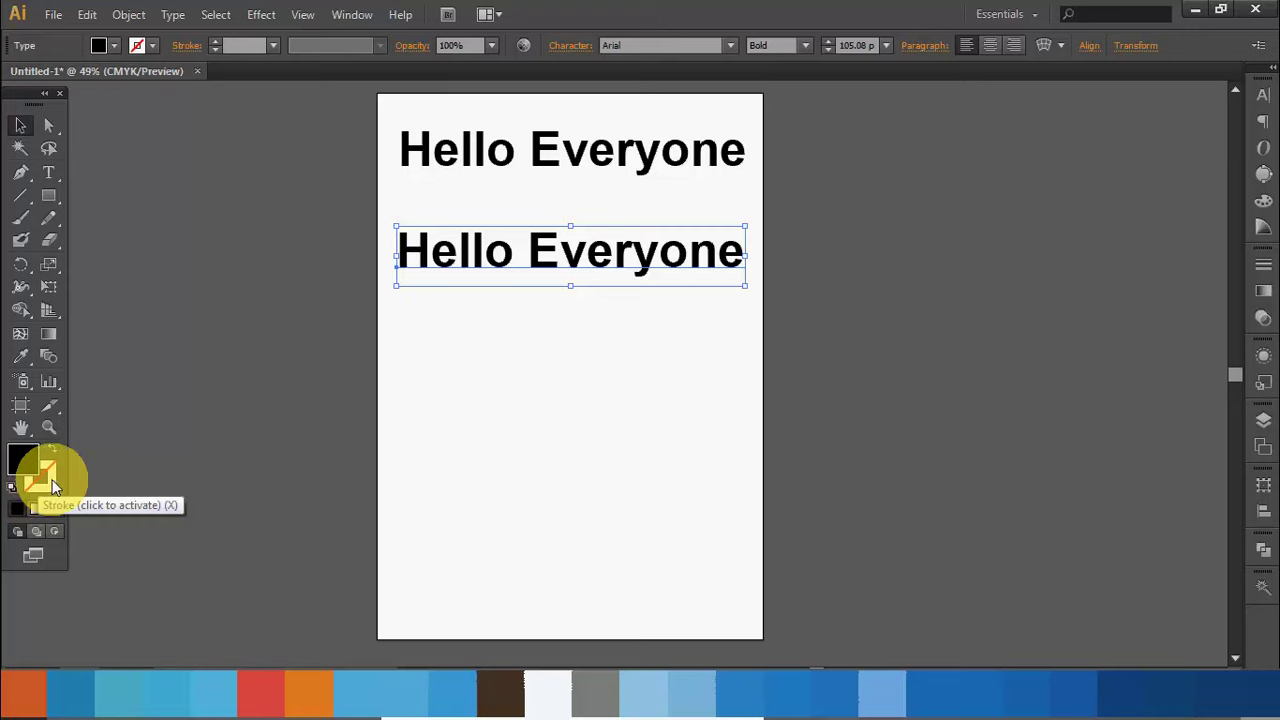
Fill the second Hello Everyone line with bright red via the Color Picker
double_click(23, 459)
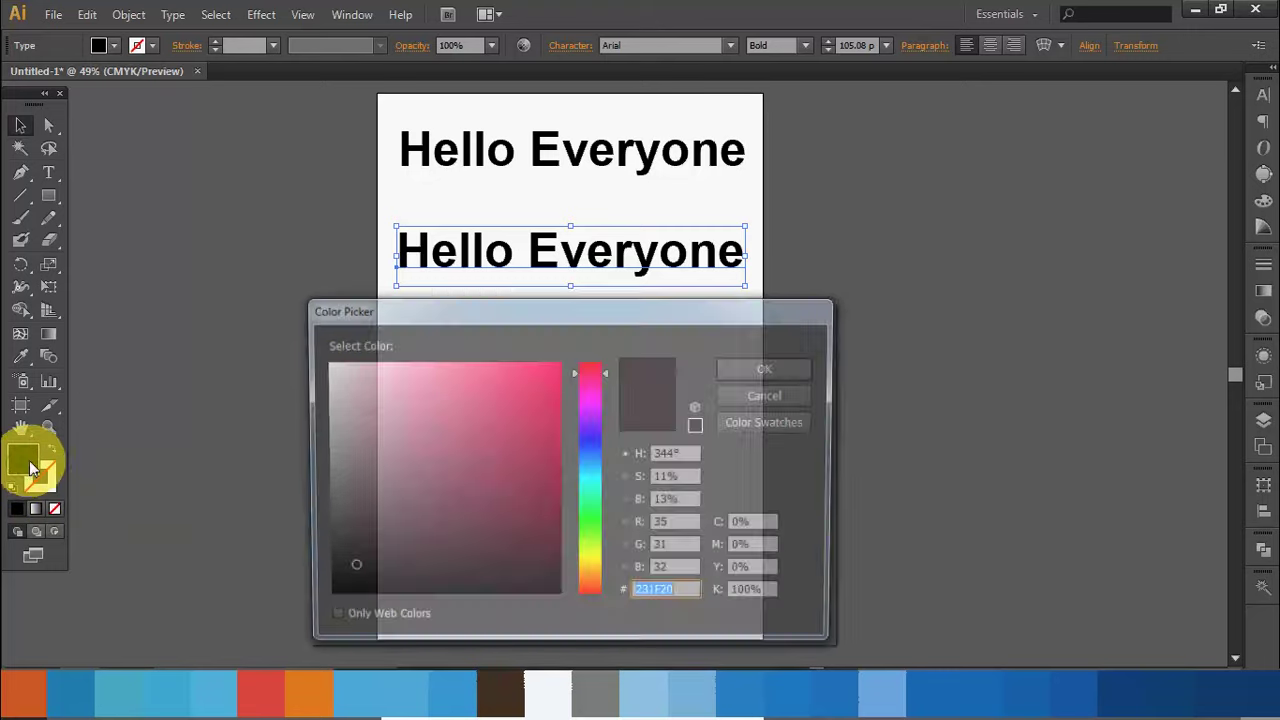
mouse_move(537, 400)
left_mouse_down()
mouse_move(565, 352)
mouse_move(590, 360)
left_mouse_up()
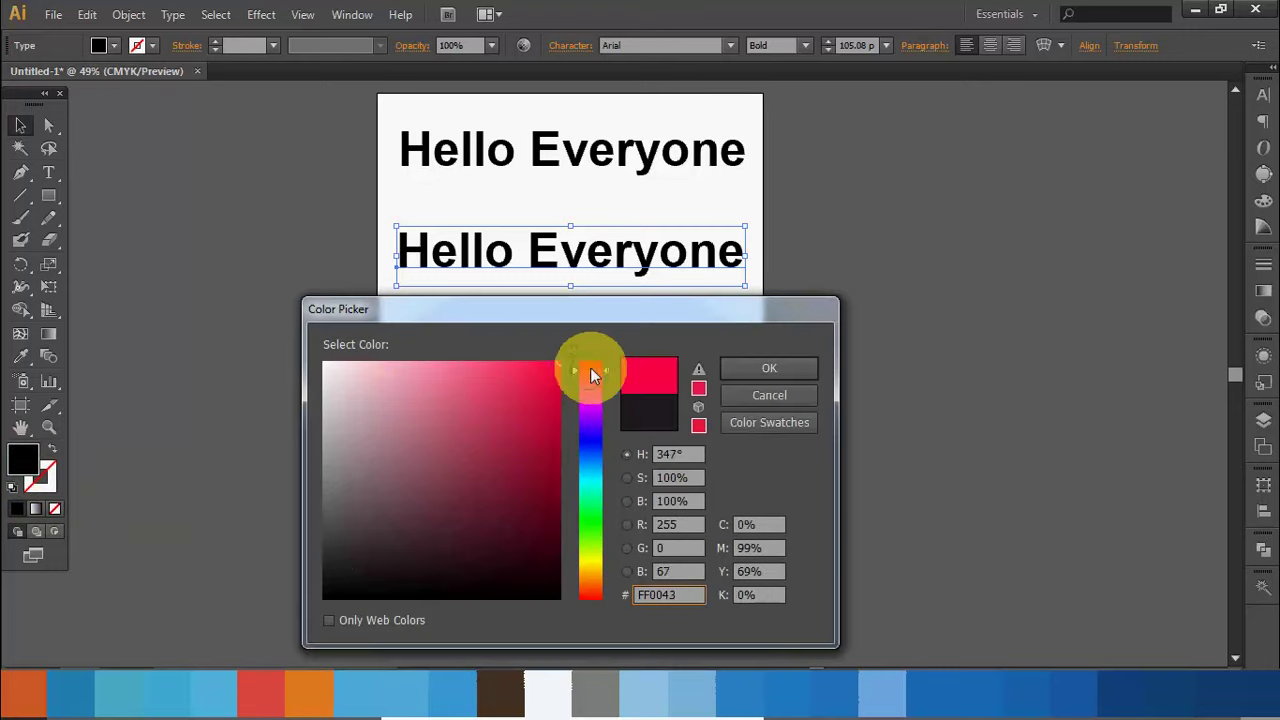
left_click(751, 366)
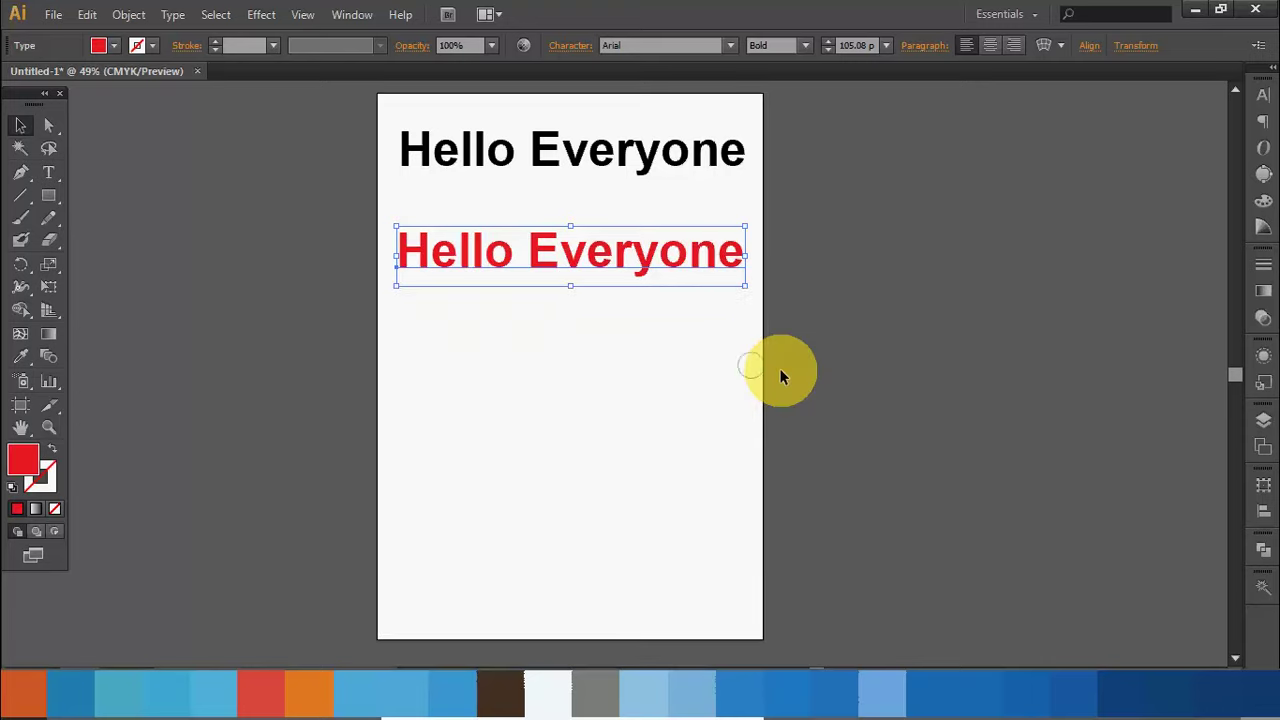
left_click(623, 400)
left_click(577, 263)
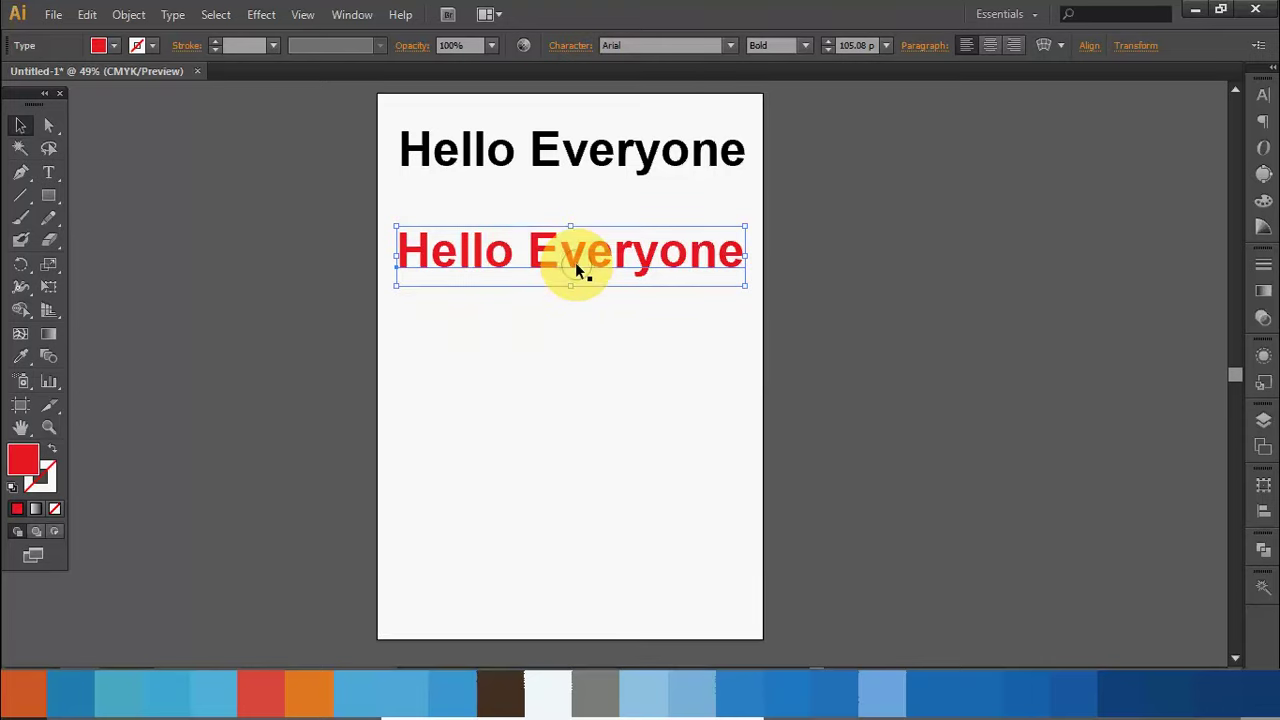
Set the line's outline colour to black in the Color Picker
double_click(48, 483)
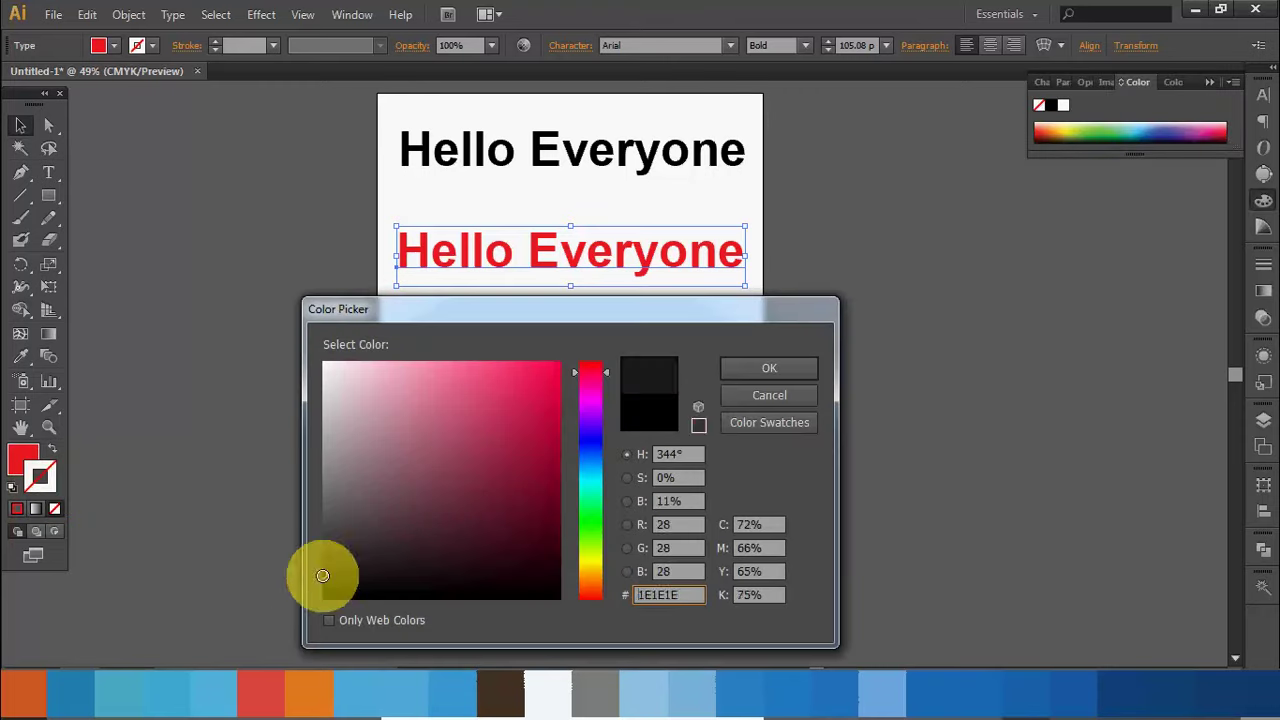
left_click(312, 594)
left_click_drag(312, 594, 308, 614)
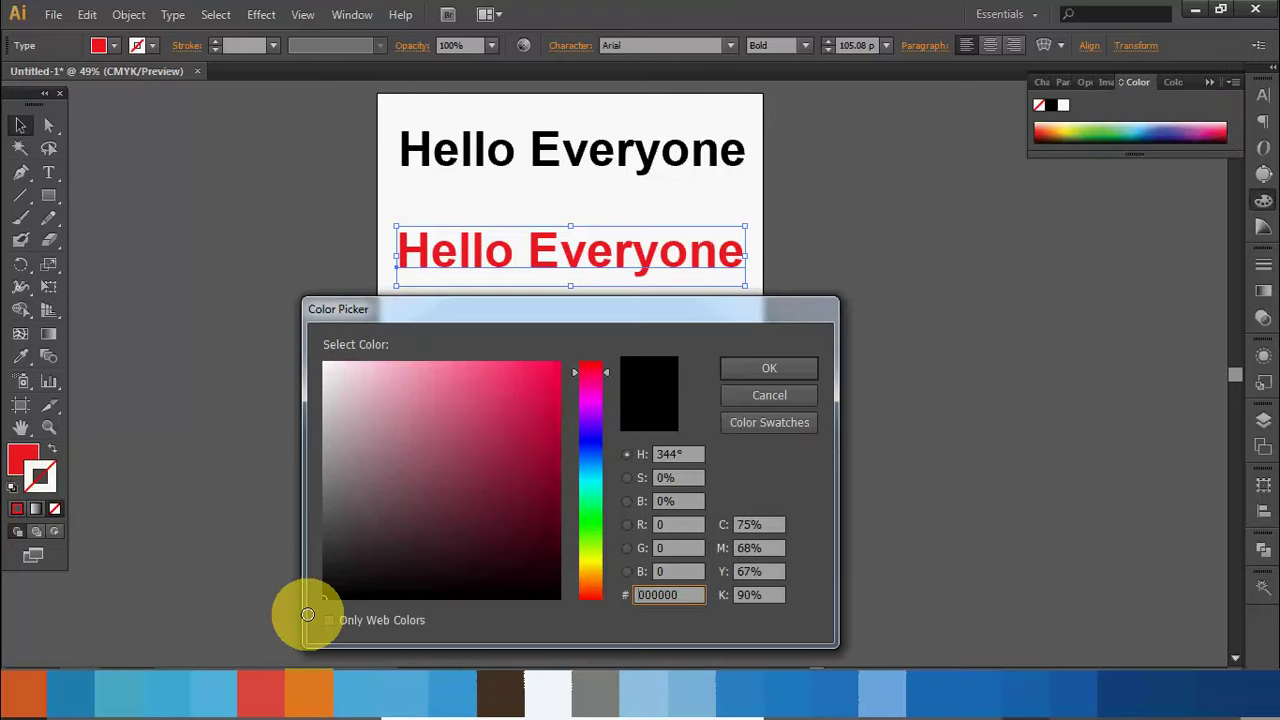
left_click(762, 369)
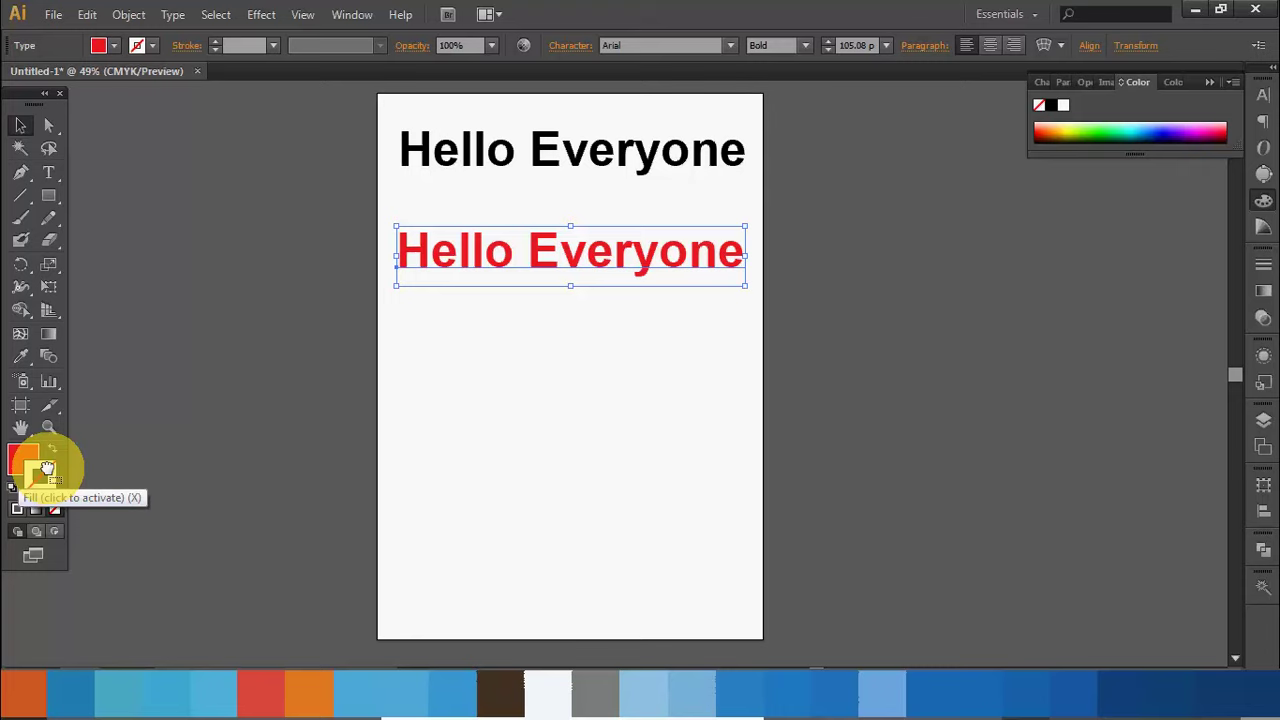
Give the red line a black outline with a 3 pt stroke weight
double_click(43, 457)
left_click_drag(380, 500, 340, 606)
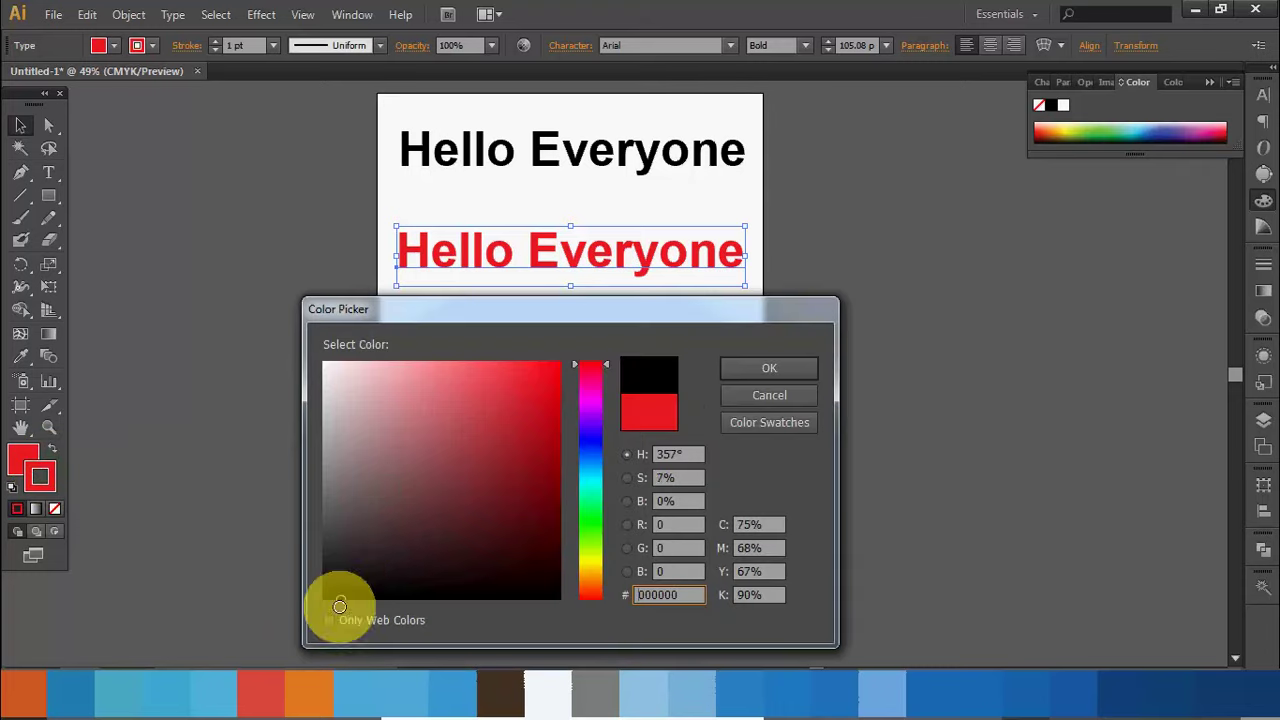
left_click(727, 362)
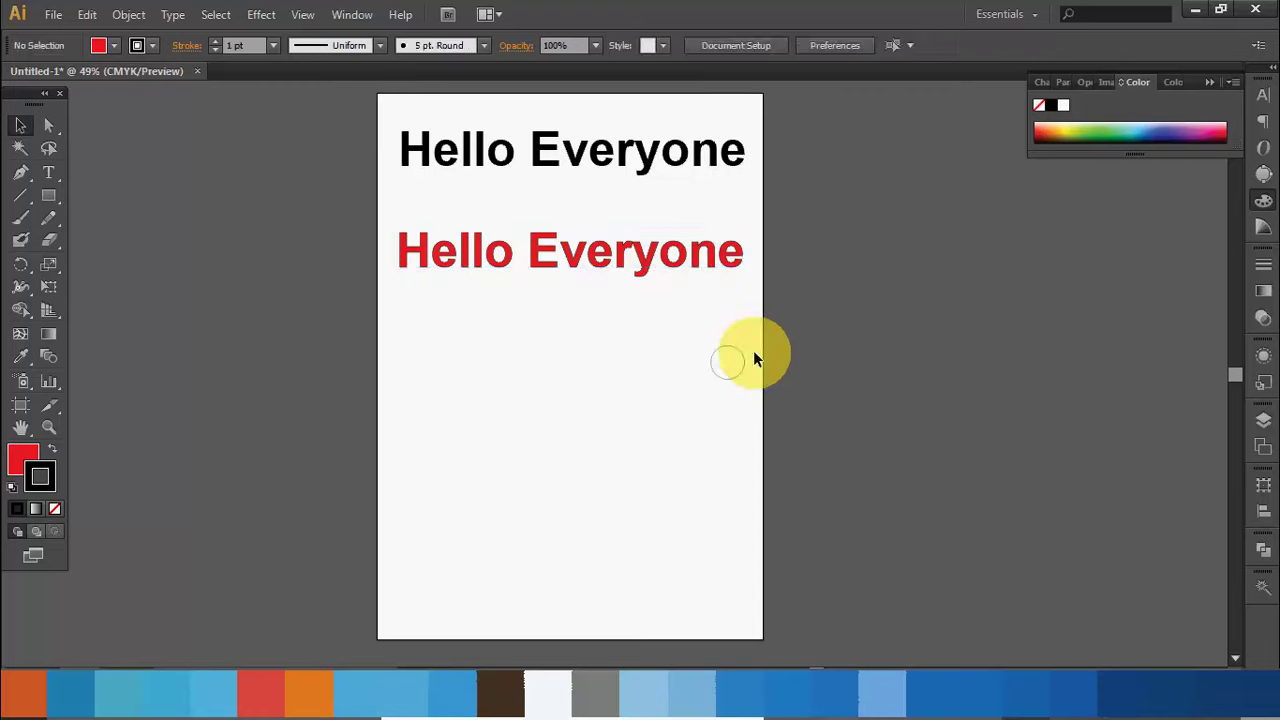
left_click(632, 272)
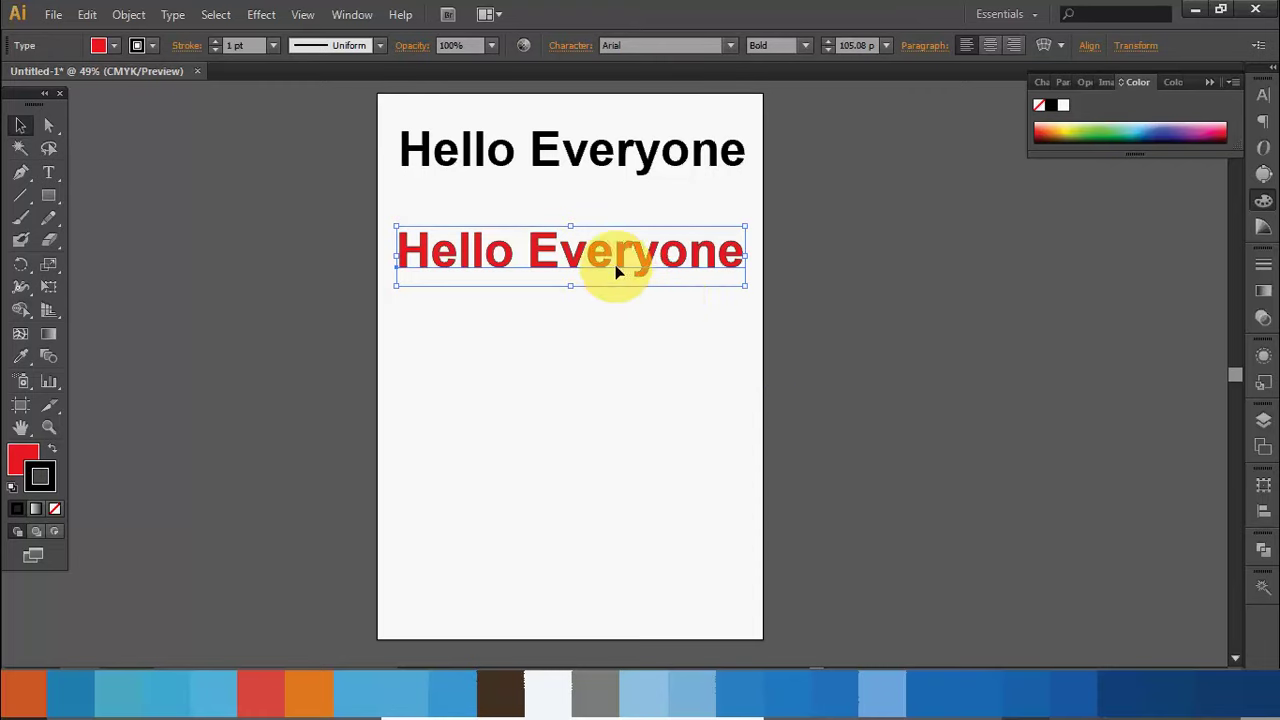
key("ctrl+plus")
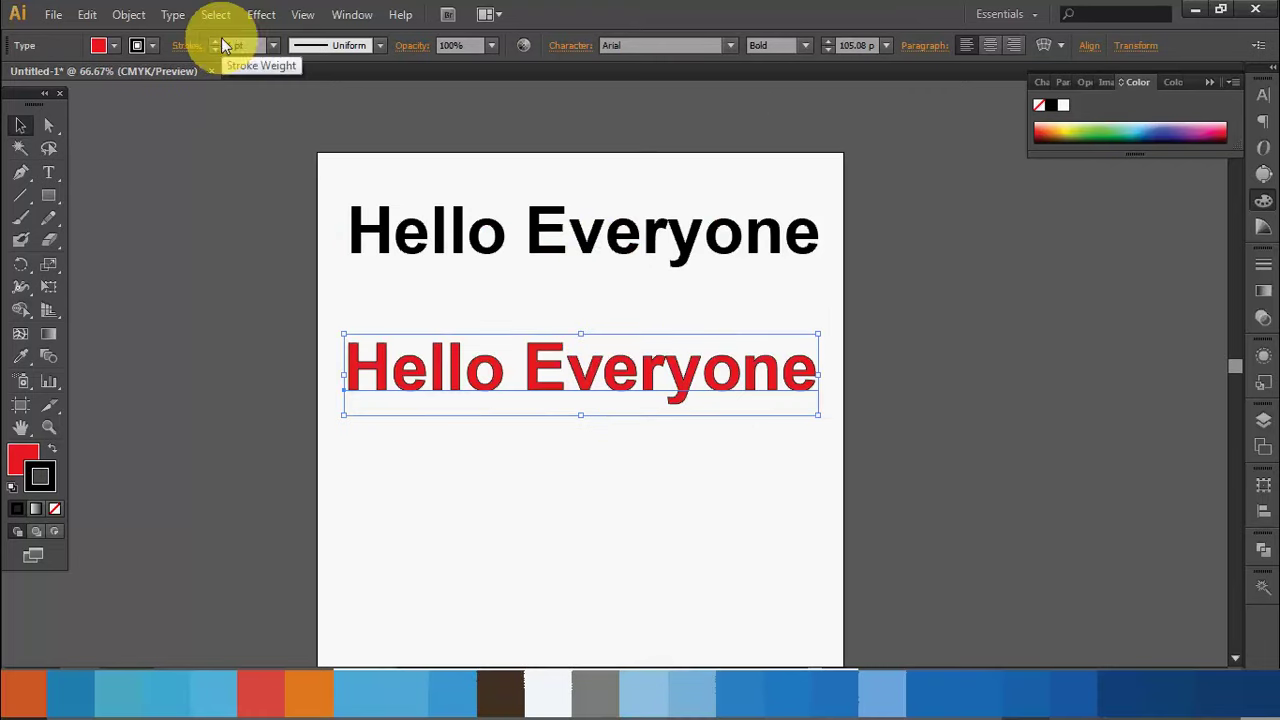
left_click(216, 41)
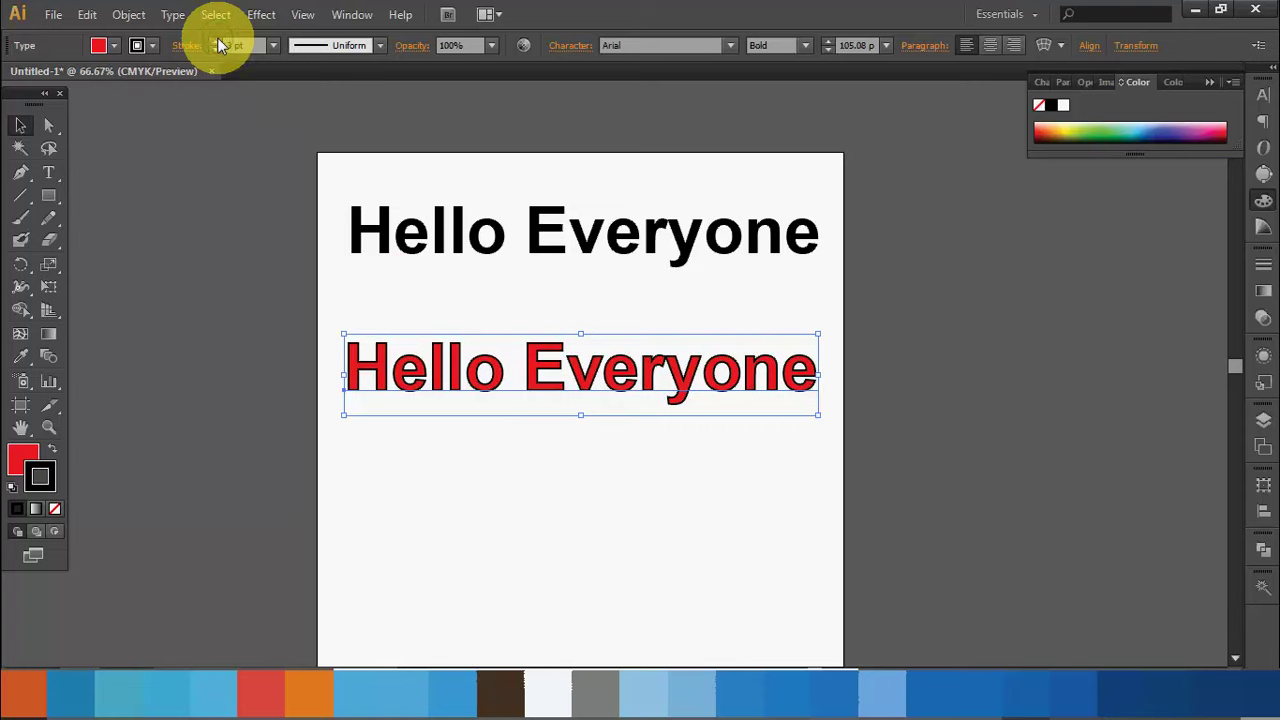
Move the red line up closer beneath the first line
left_click(397, 292)
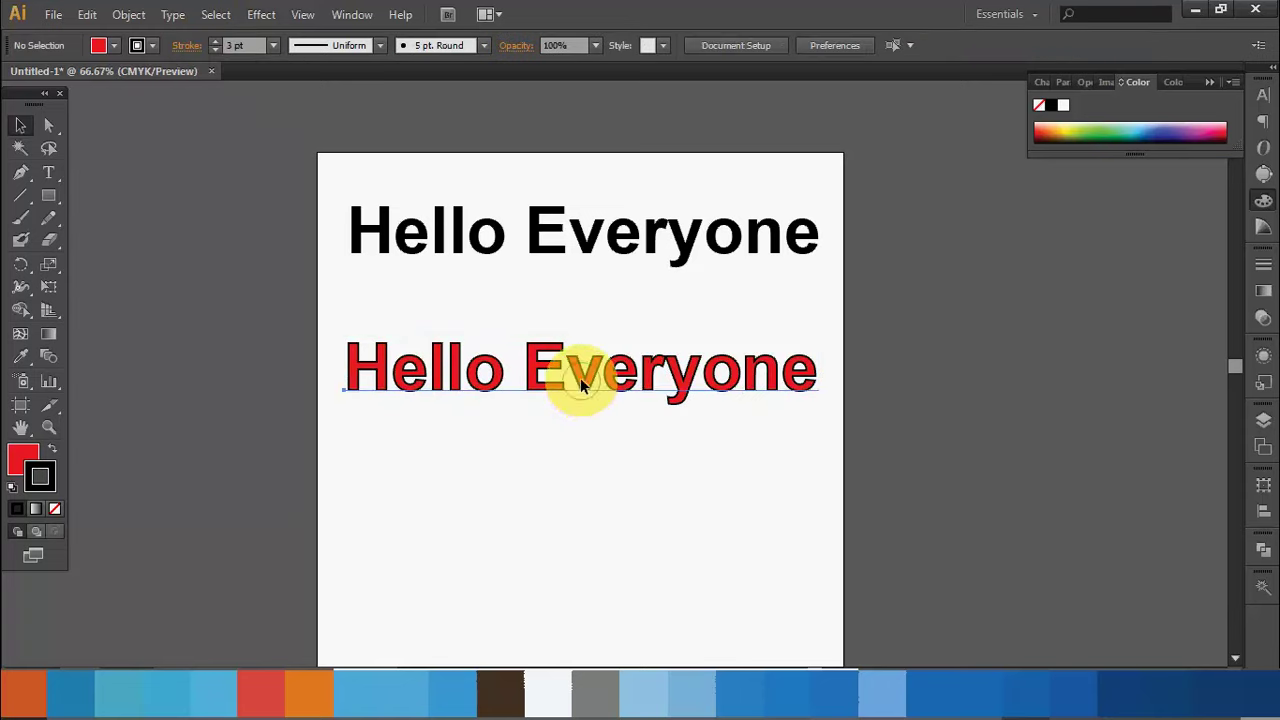
left_click_drag(580, 385, 580, 333)
left_click(579, 325)
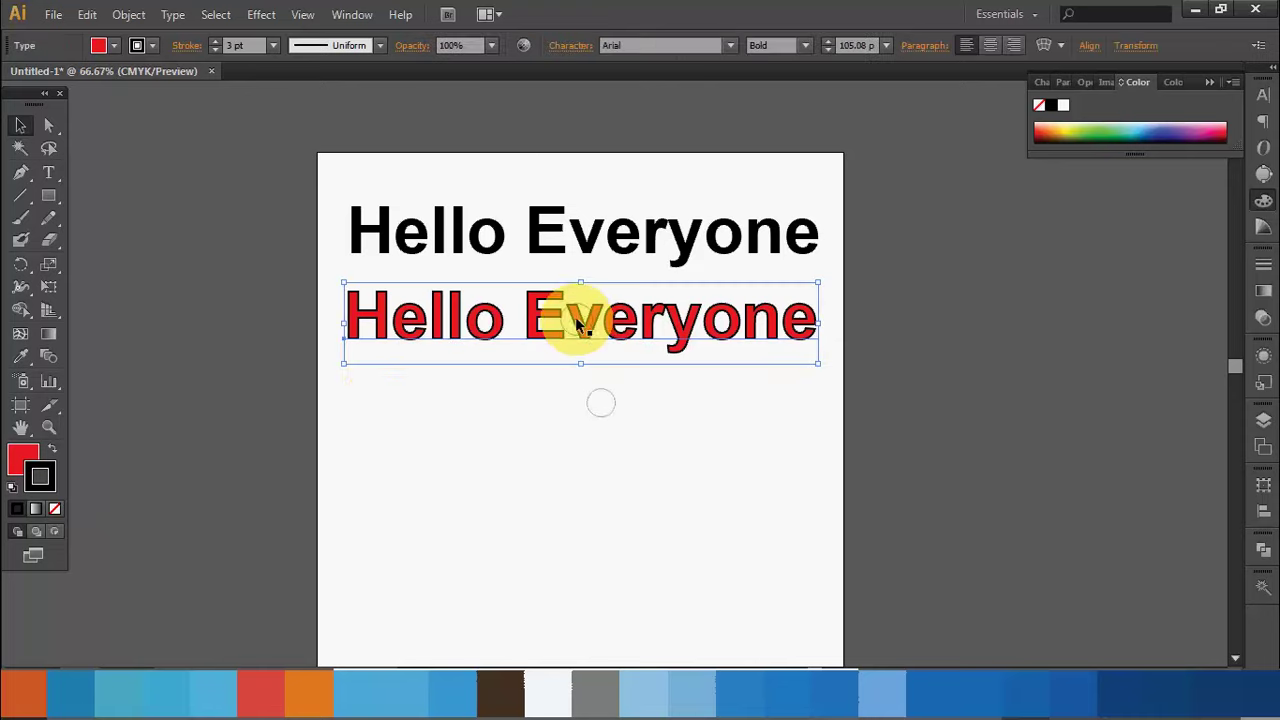
left_click(507, 420)
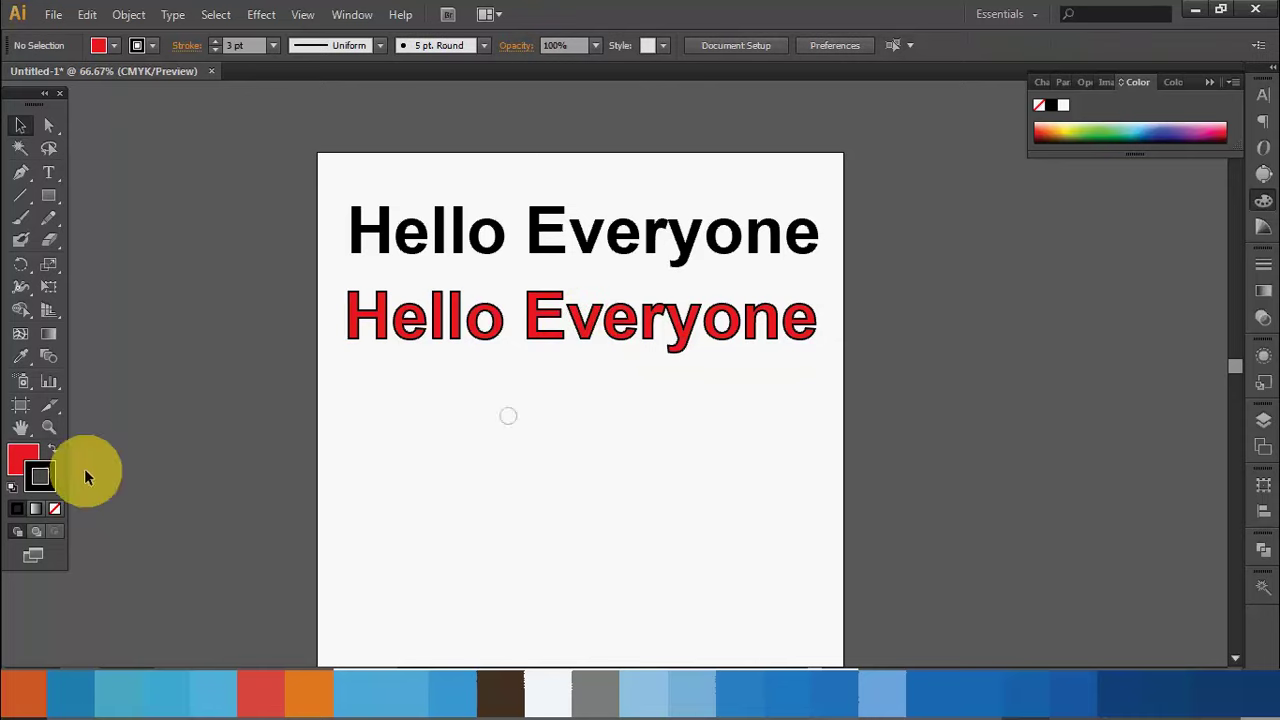
left_click(399, 324)
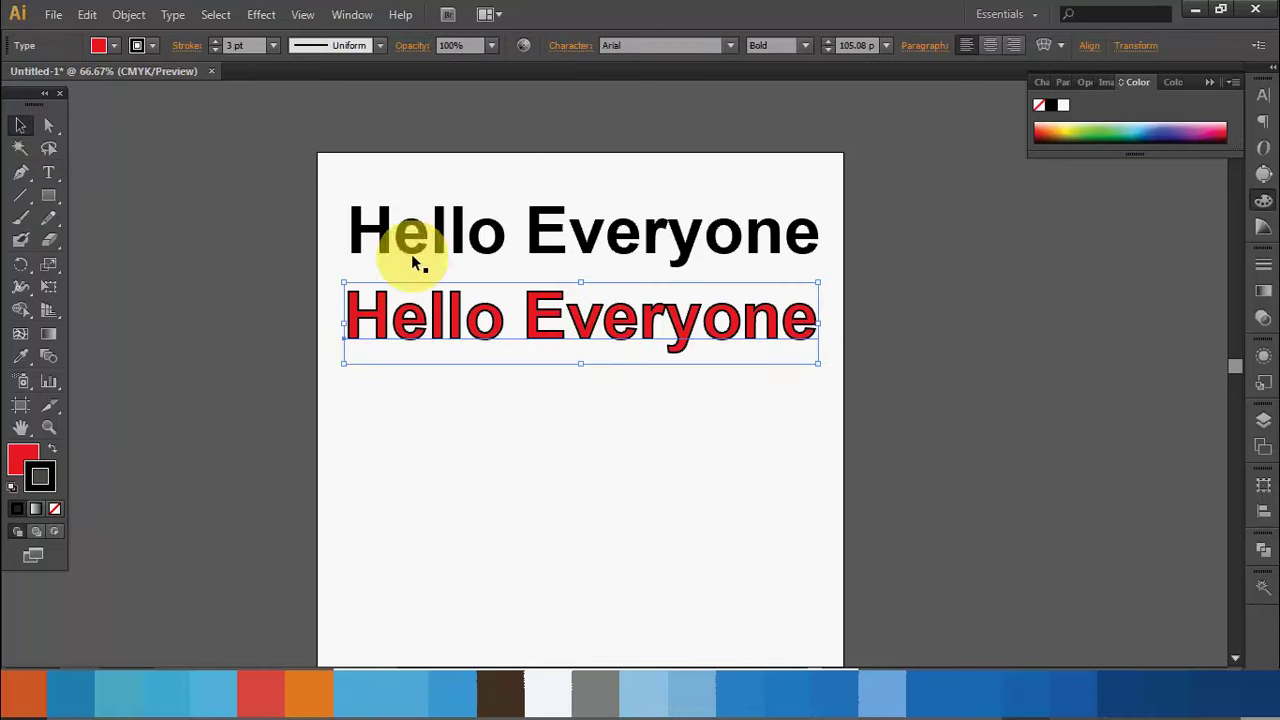
Duplicate the top black 'Hello Everyone' line and place the copy below the red line
left_click(482, 245)
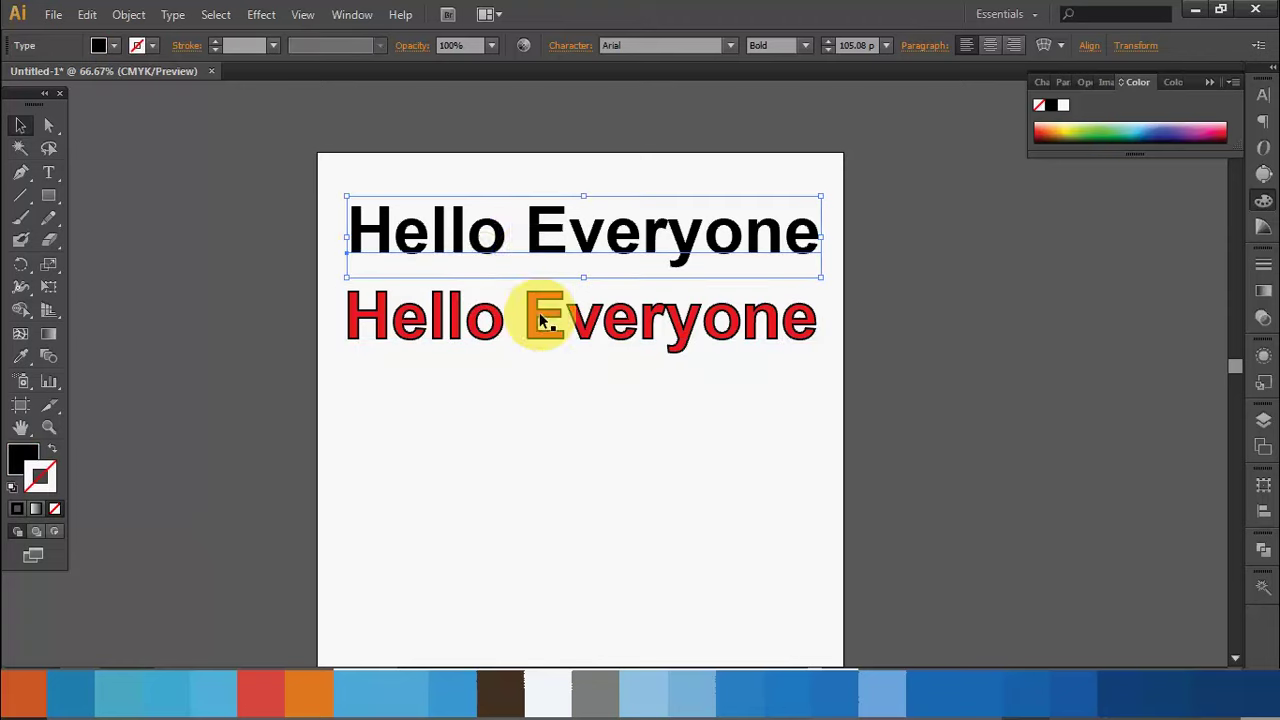
left_click_drag(493, 240, 506, 415)
left_click(905, 395)
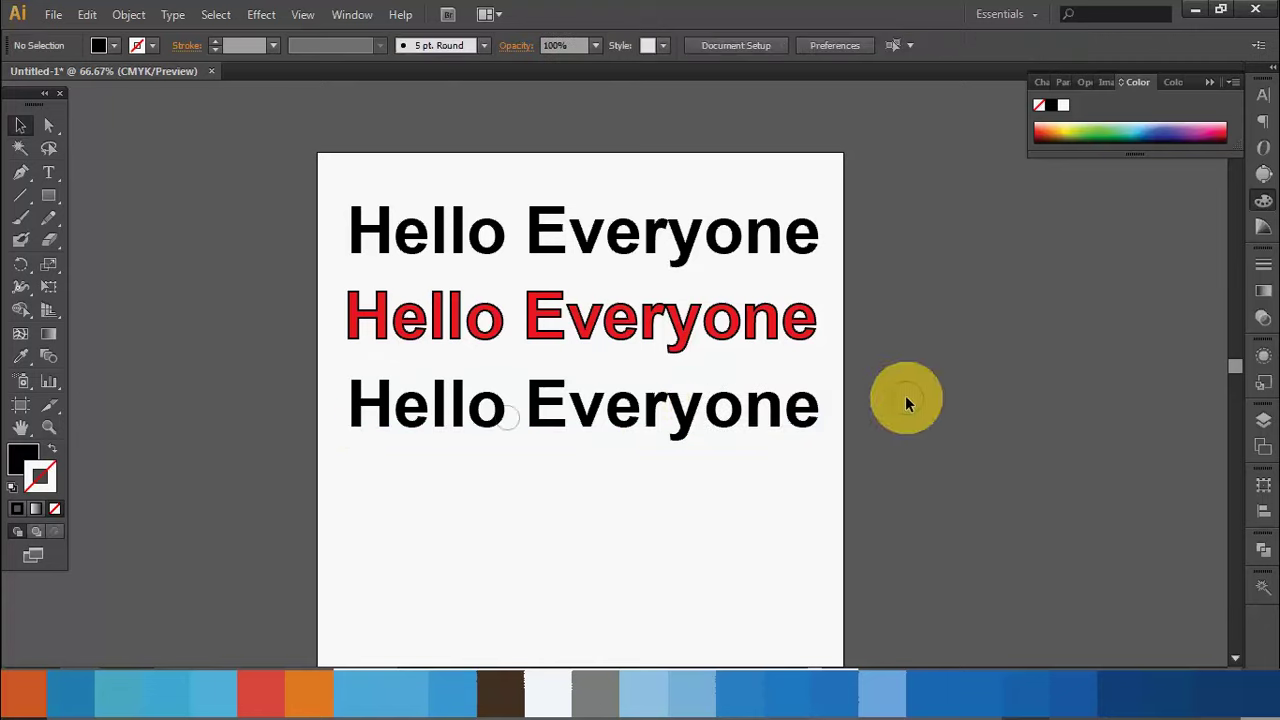
left_click(652, 402)
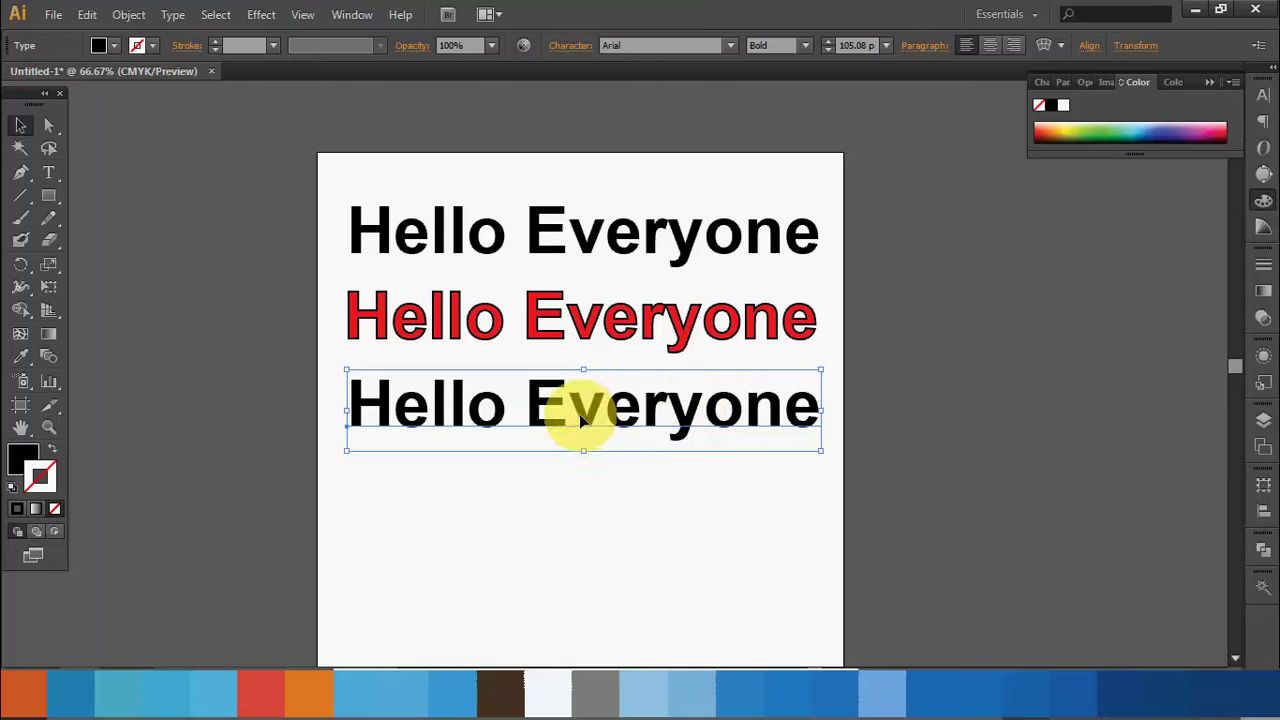
Retype the third line's text as lowercase 'hello everyone'
double_click(814, 416)
left_click_drag(814, 416, 372, 412)
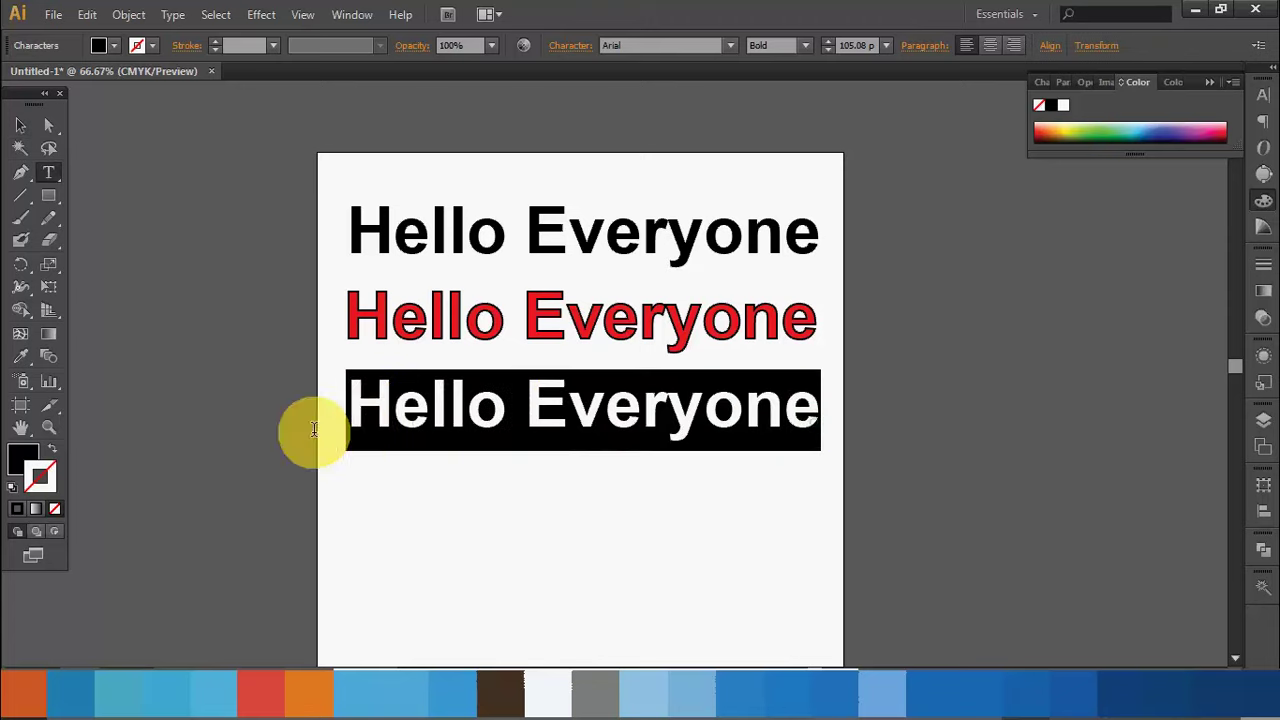
type("he")
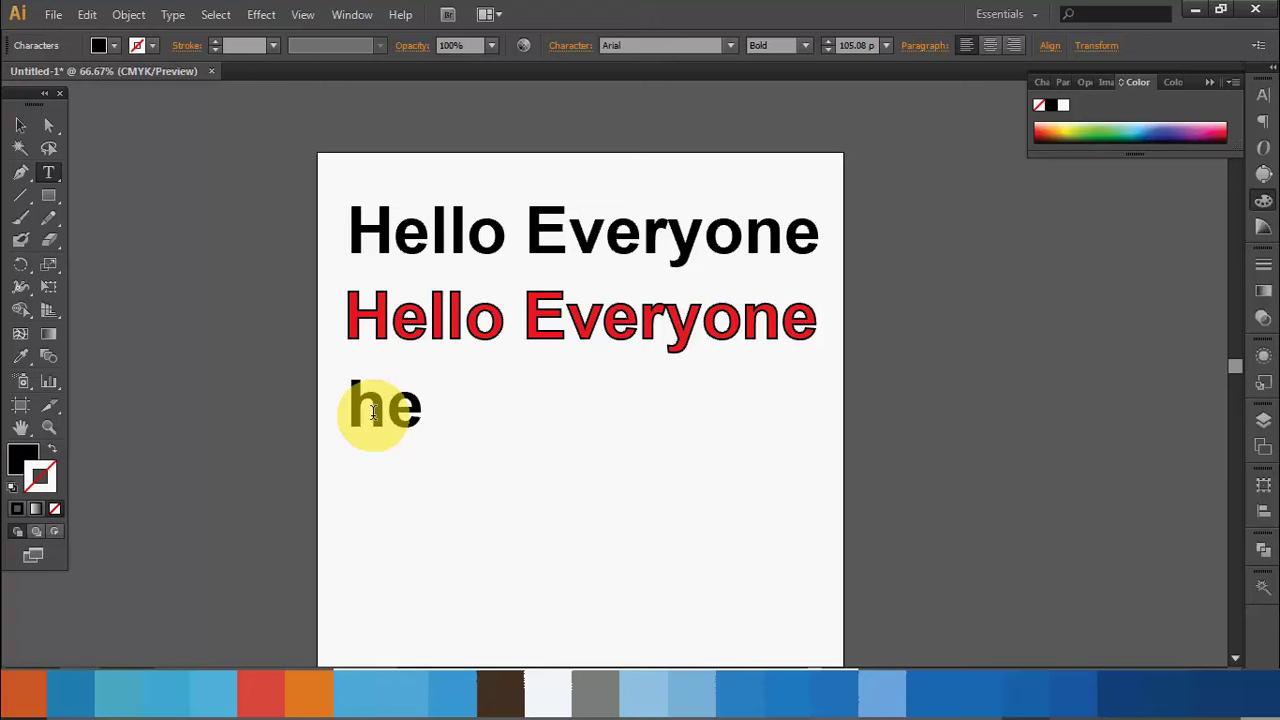
type("llo ever")
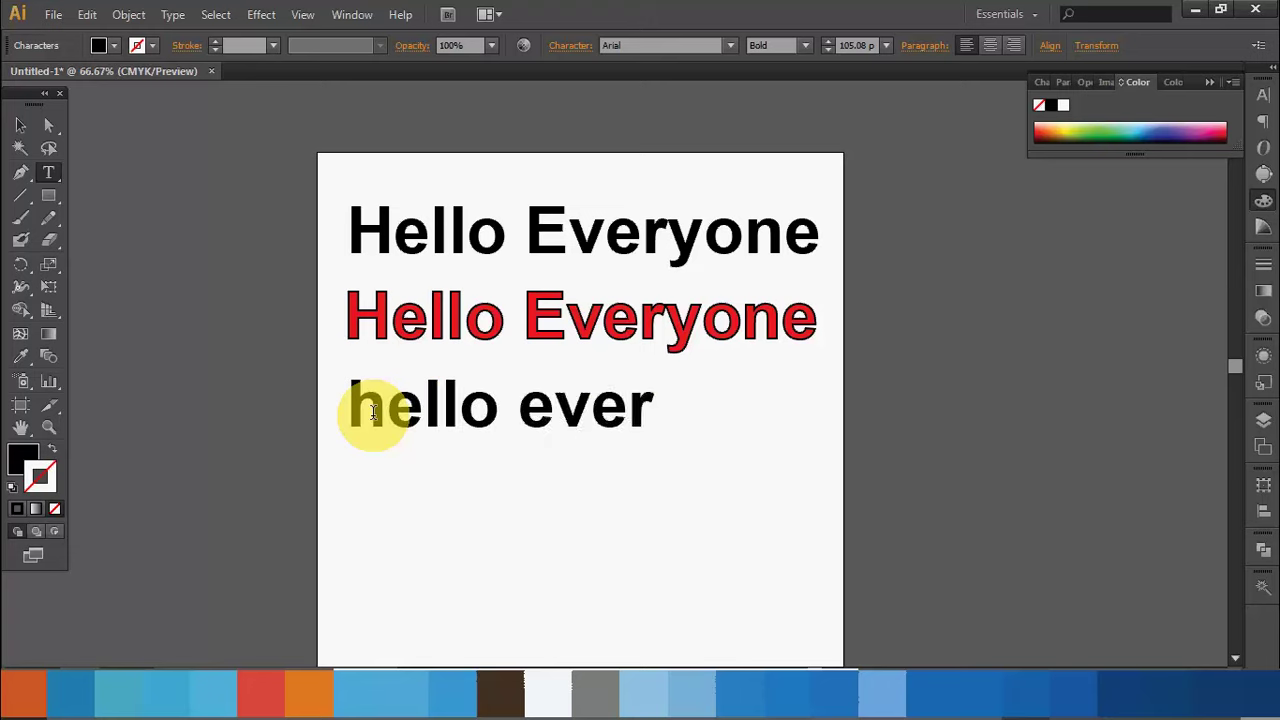
type("yone")
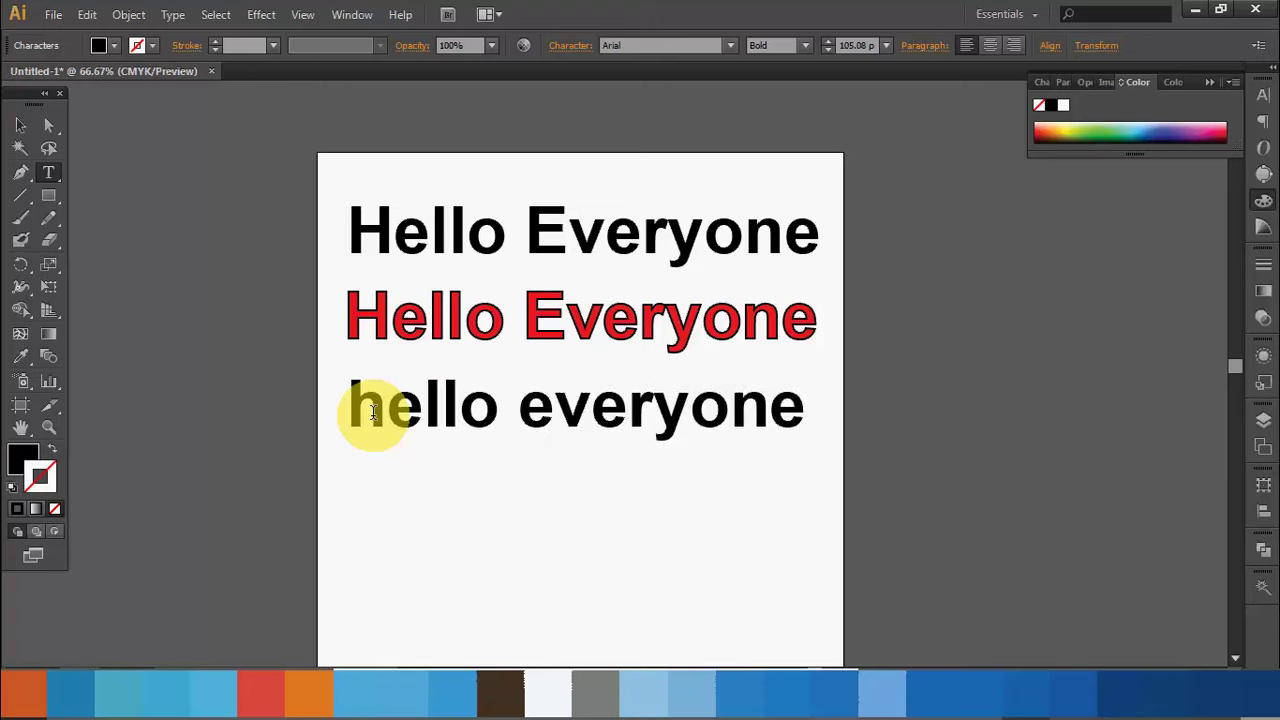
Duplicate that line below, change the copy to 'HELLO EVERYONE', and shift it slightly left
left_click(22, 127)
left_click_drag(459, 422, 460, 497)
triple_click(533, 497)
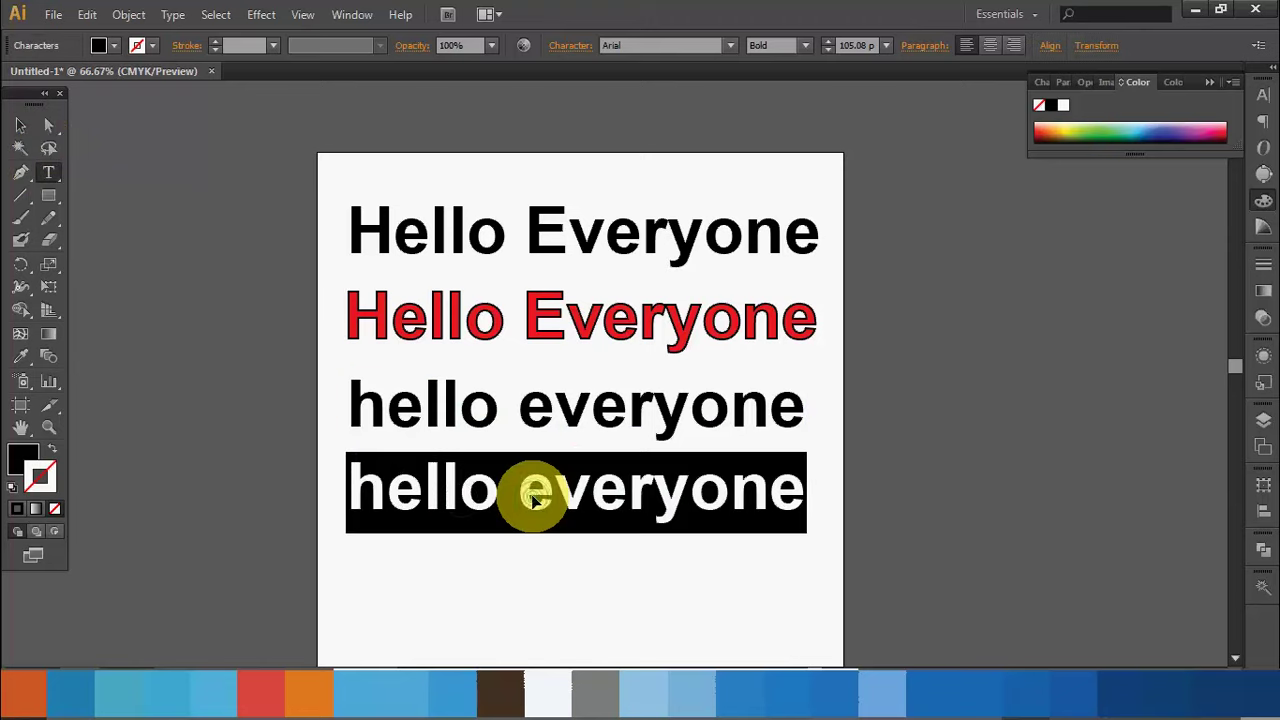
type("HEL")
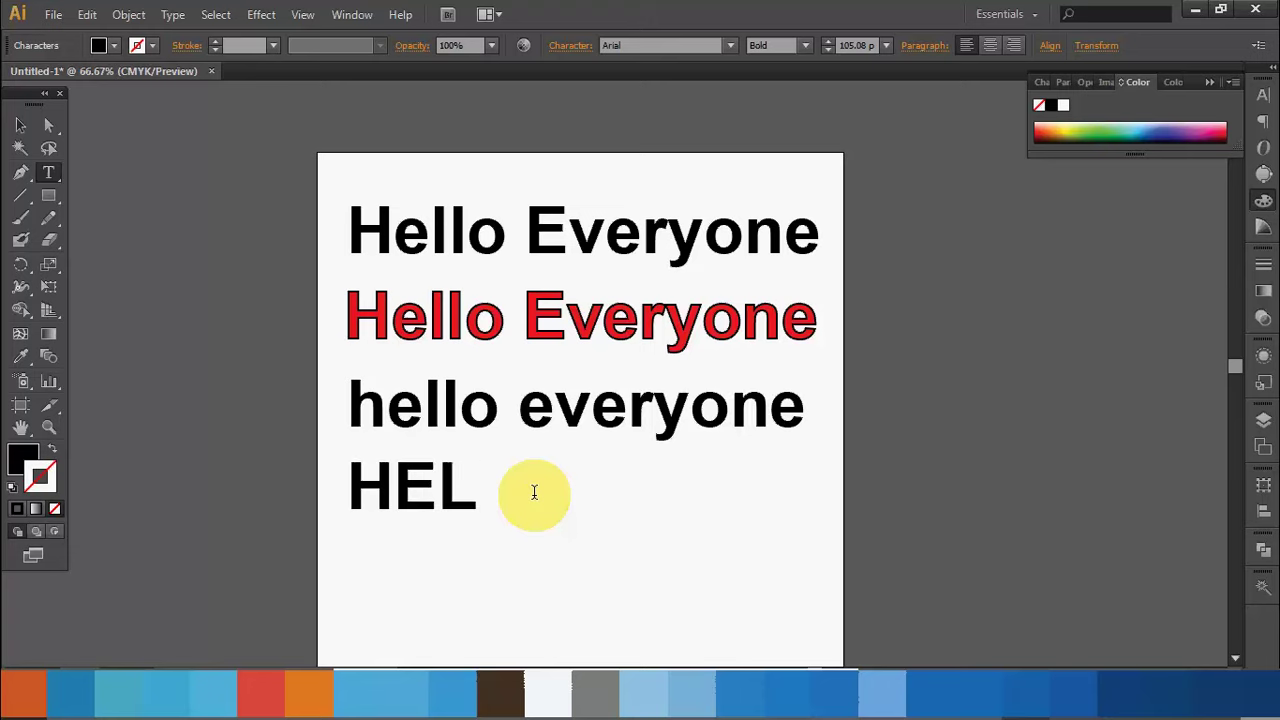
type("LO EVER")
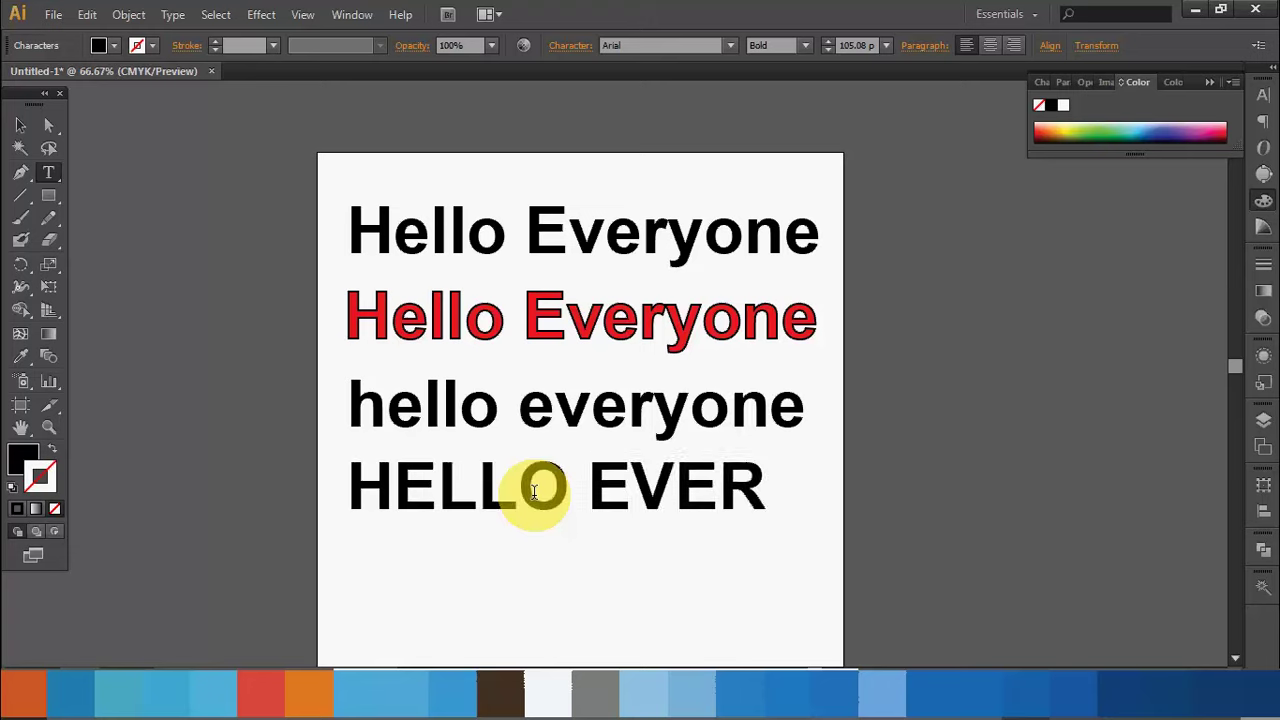
type("YONE")
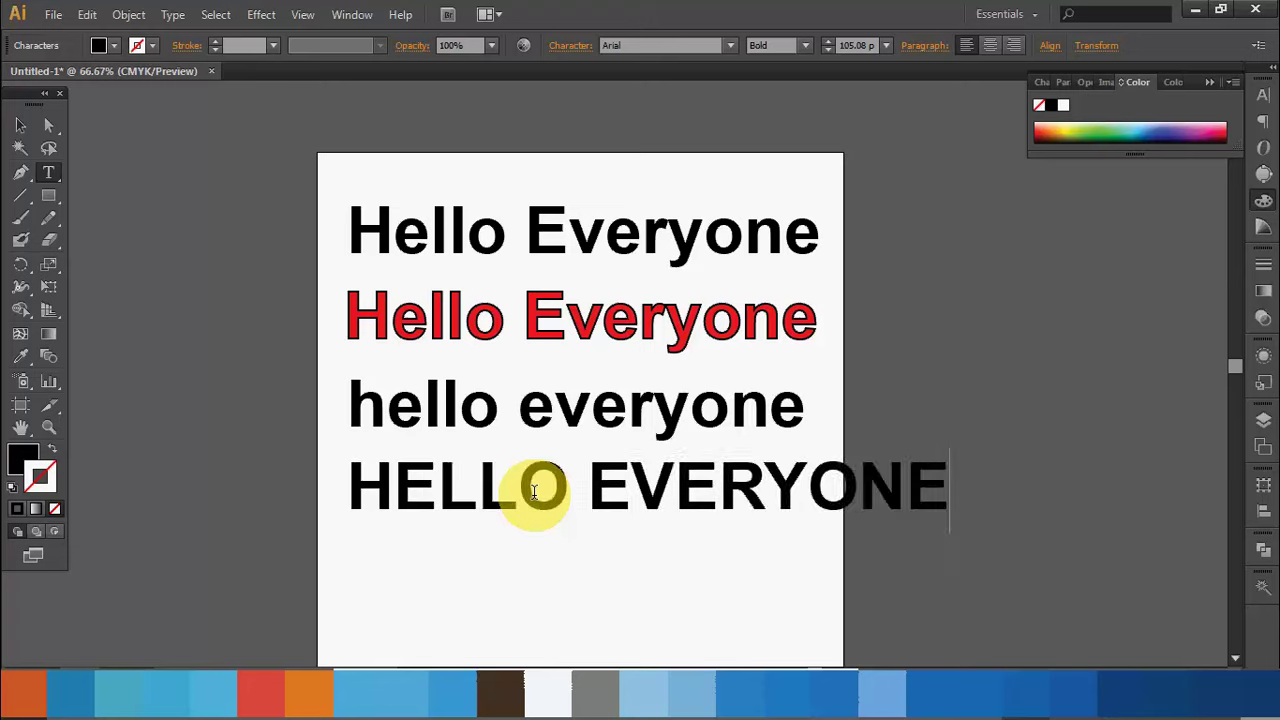
left_click(20, 127)
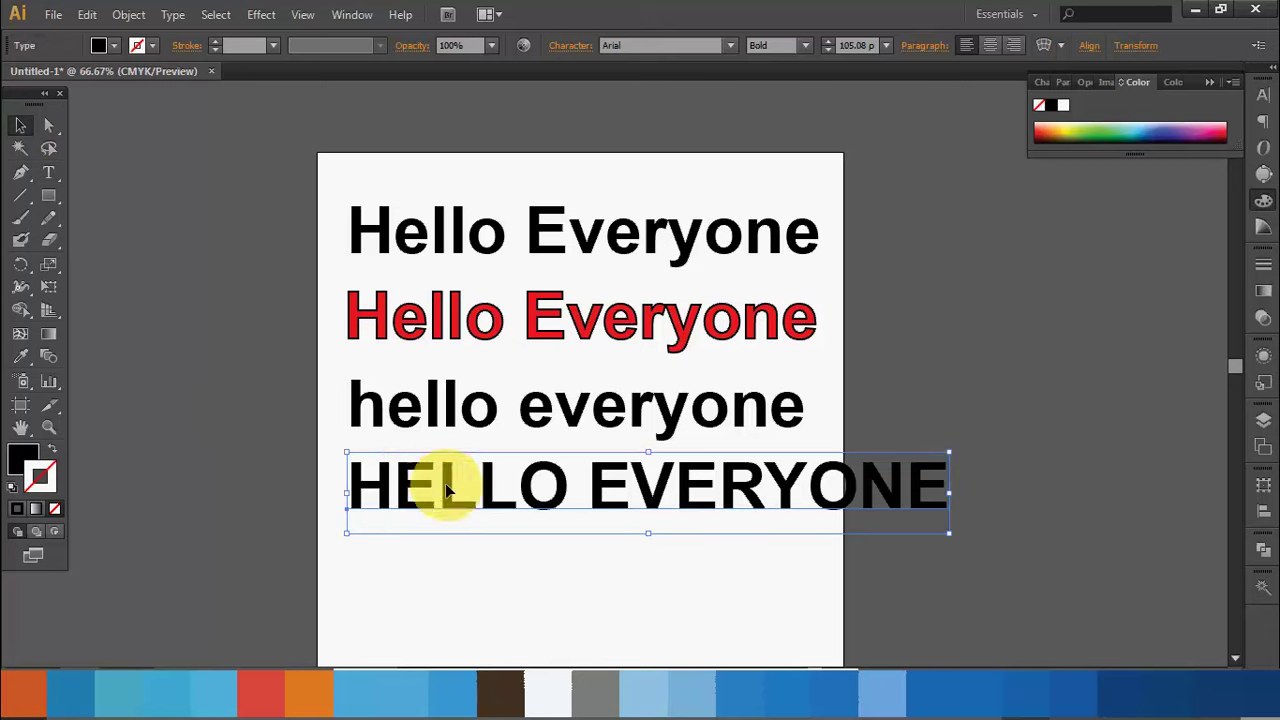
left_click_drag(445, 490, 391, 485)
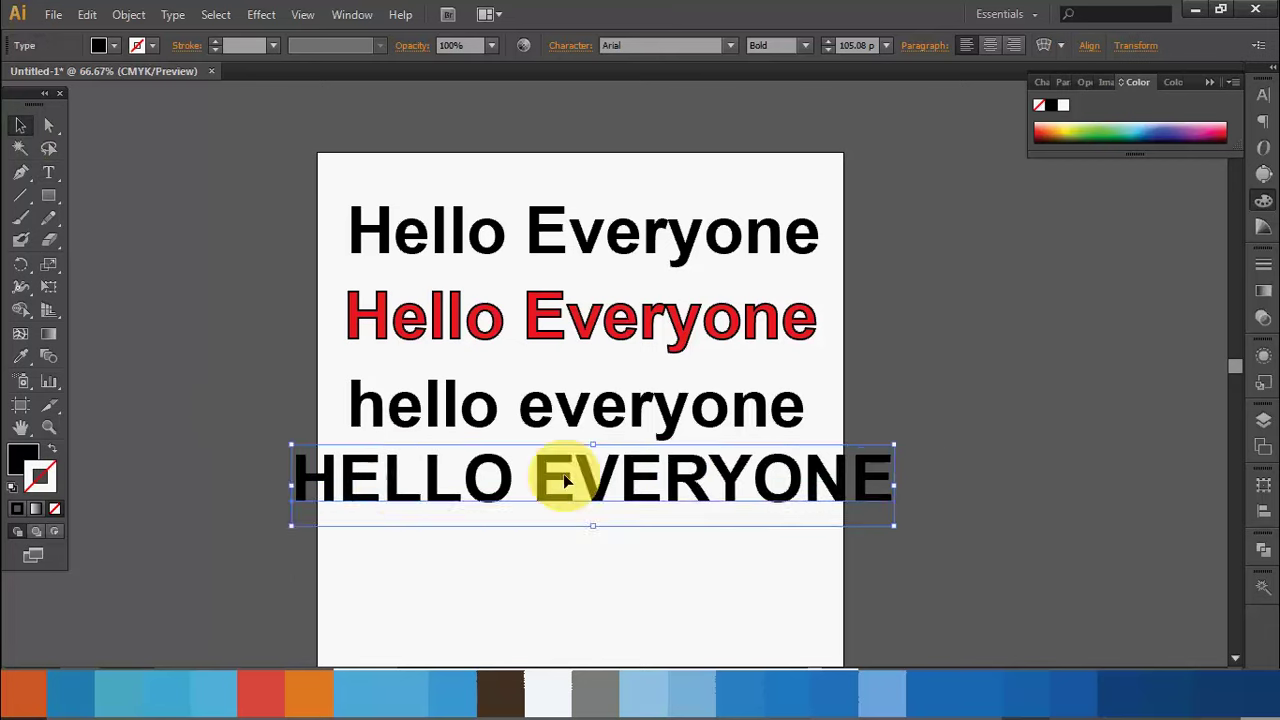
Deselect, then reselect the lowercase 'hello everyone' line
left_click(890, 398)
scroll(893, 400, "down", 1)
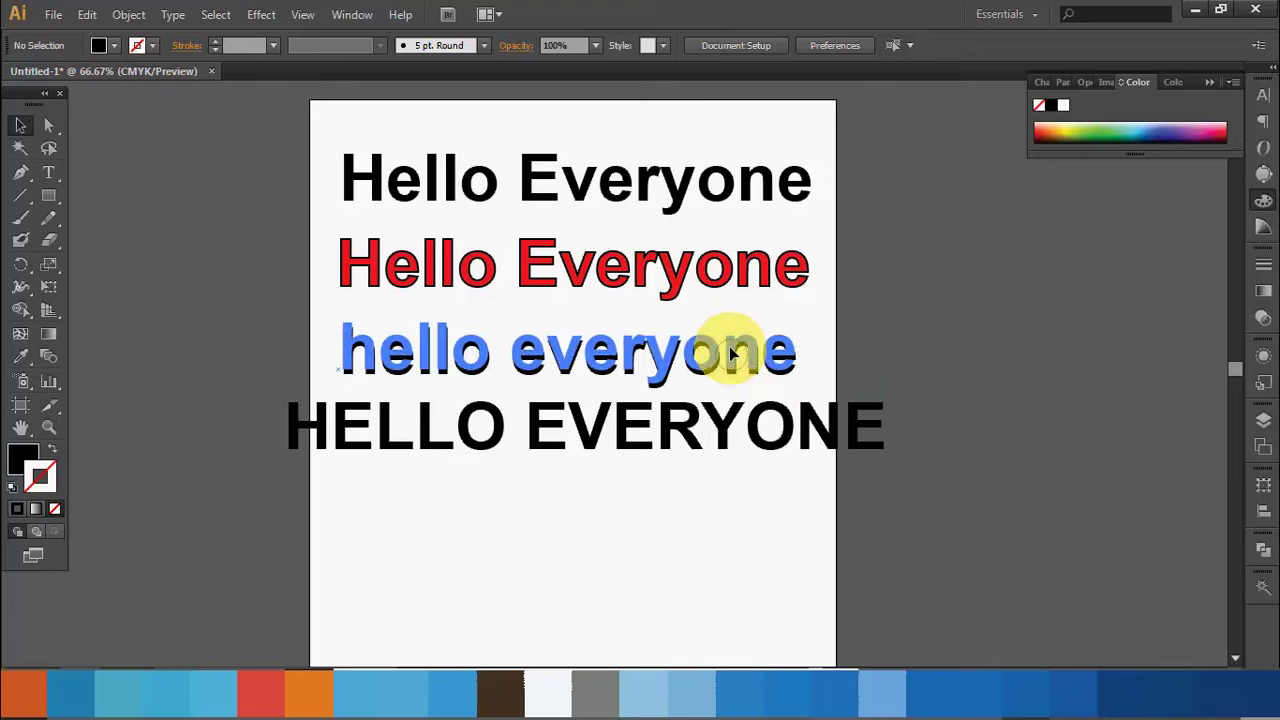
left_click(770, 340)
left_click(858, 327)
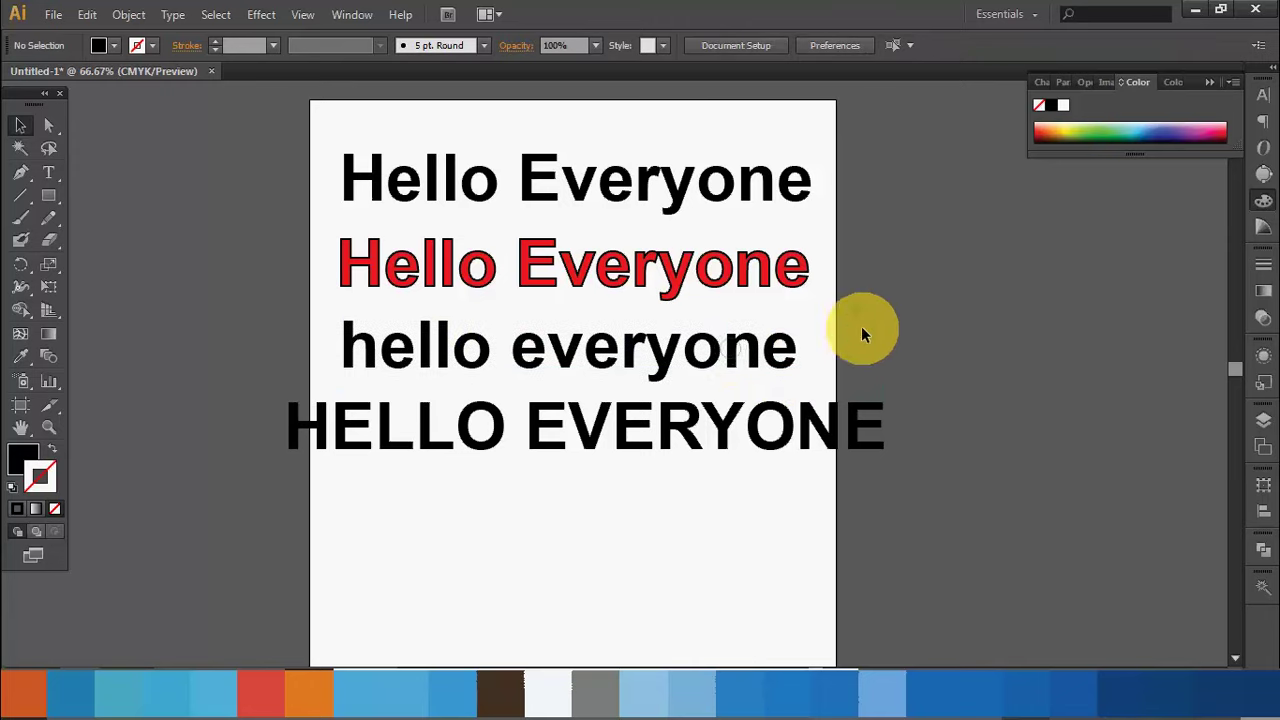
left_click(766, 352)
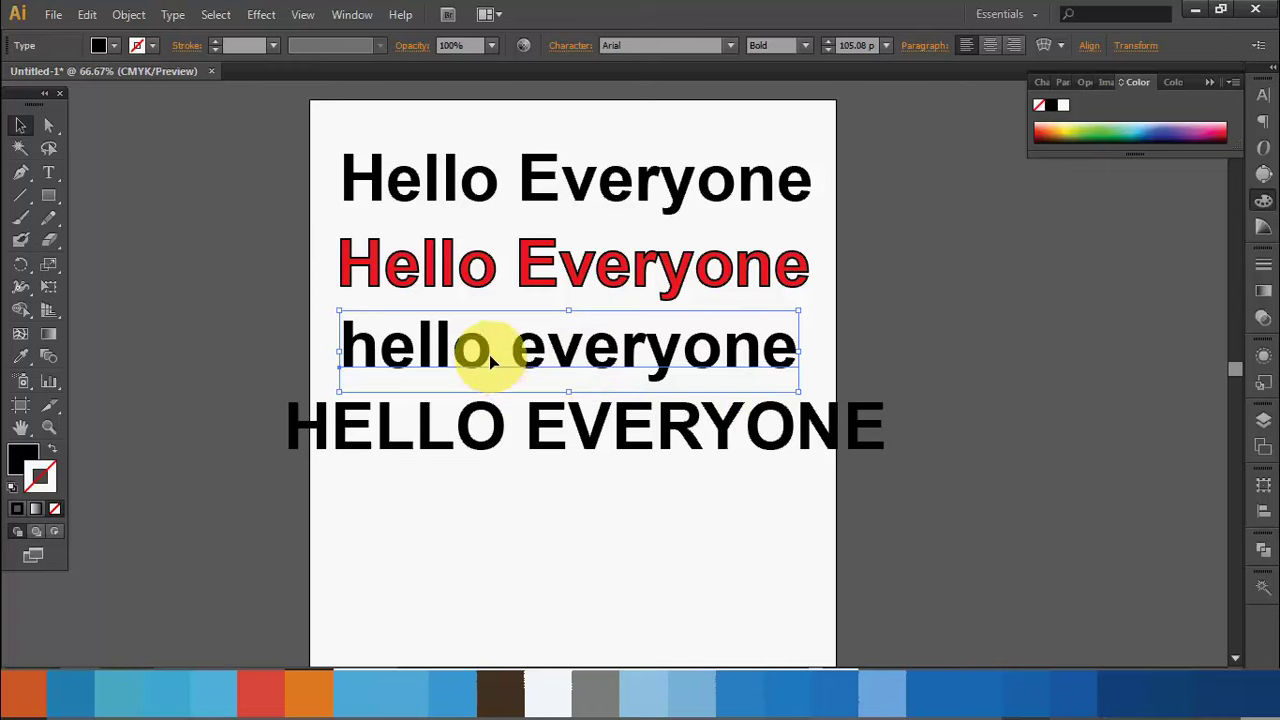
Change the third line's case to UPPERCASE, then lowercase, then Title Case
left_click(172, 16)
mouse_move(219, 265)
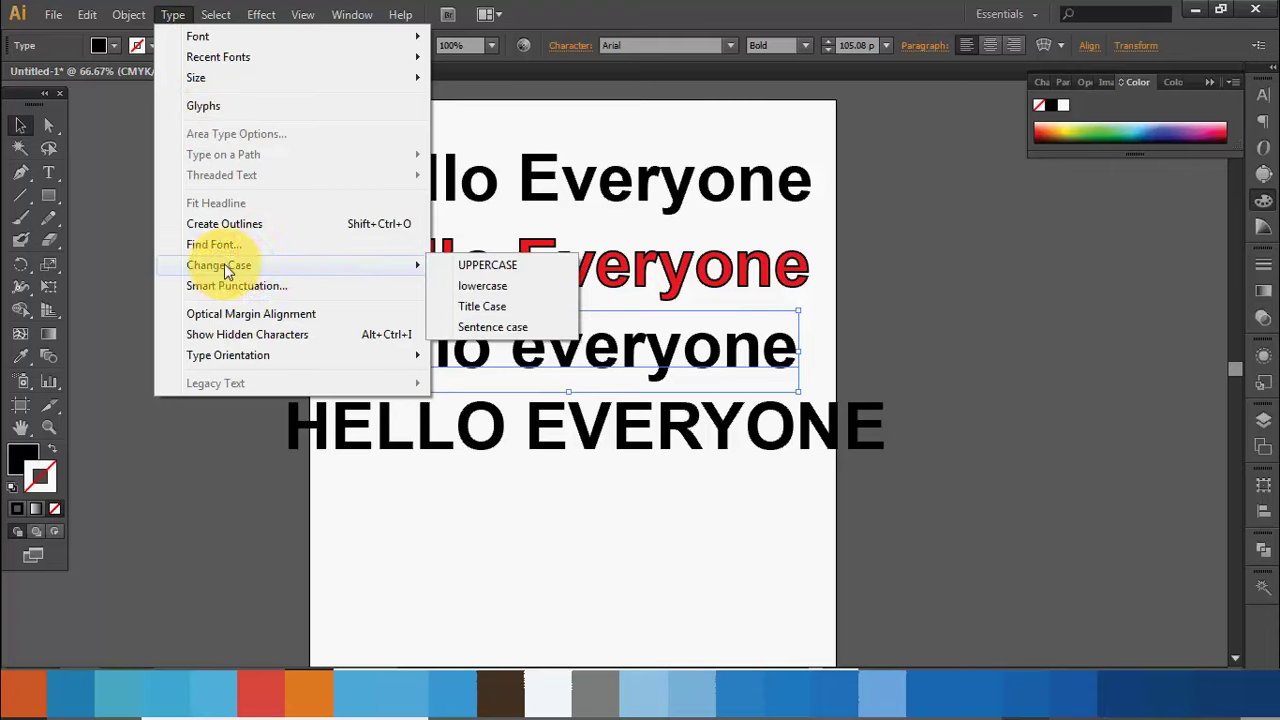
left_click(461, 270)
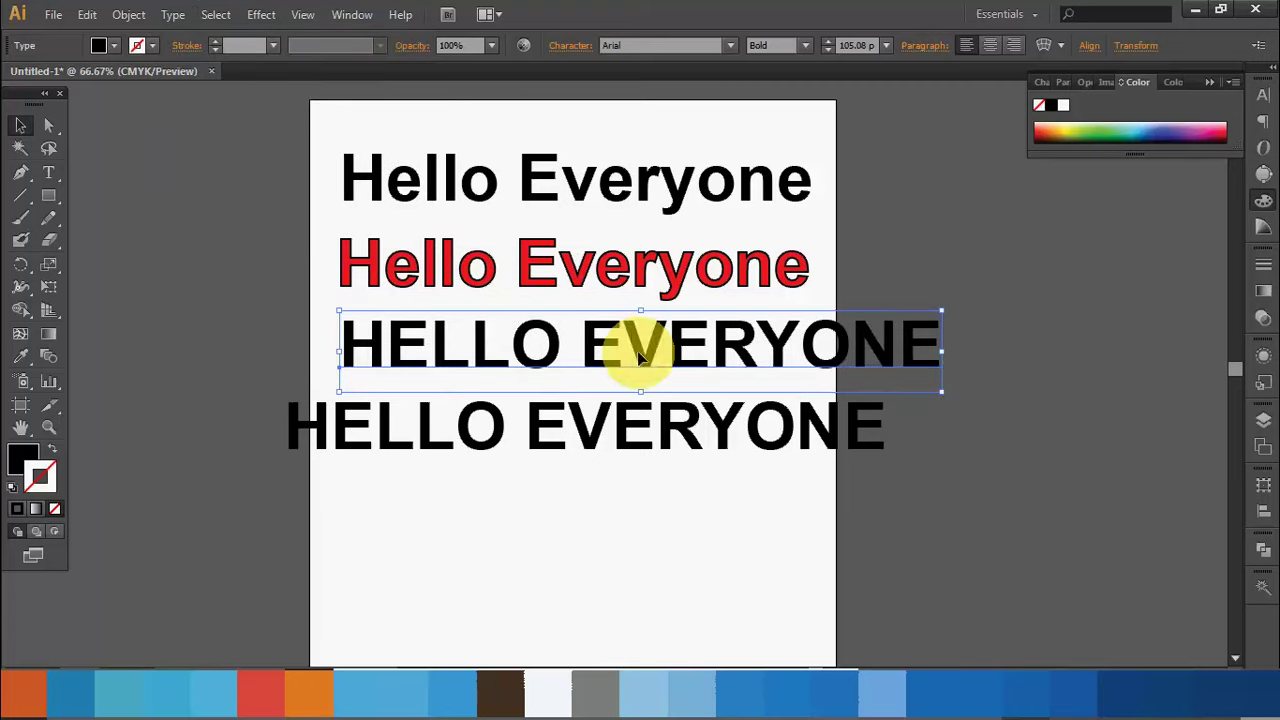
left_click(170, 14)
mouse_move(219, 265)
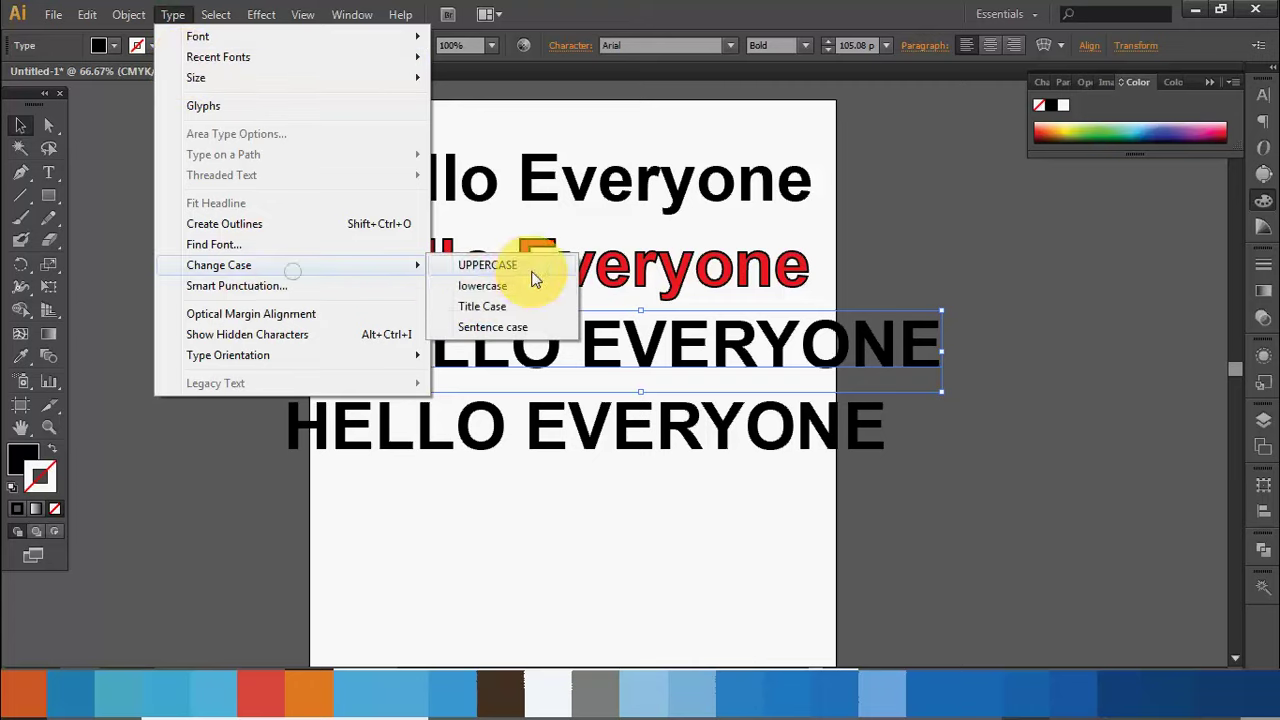
left_click(481, 287)
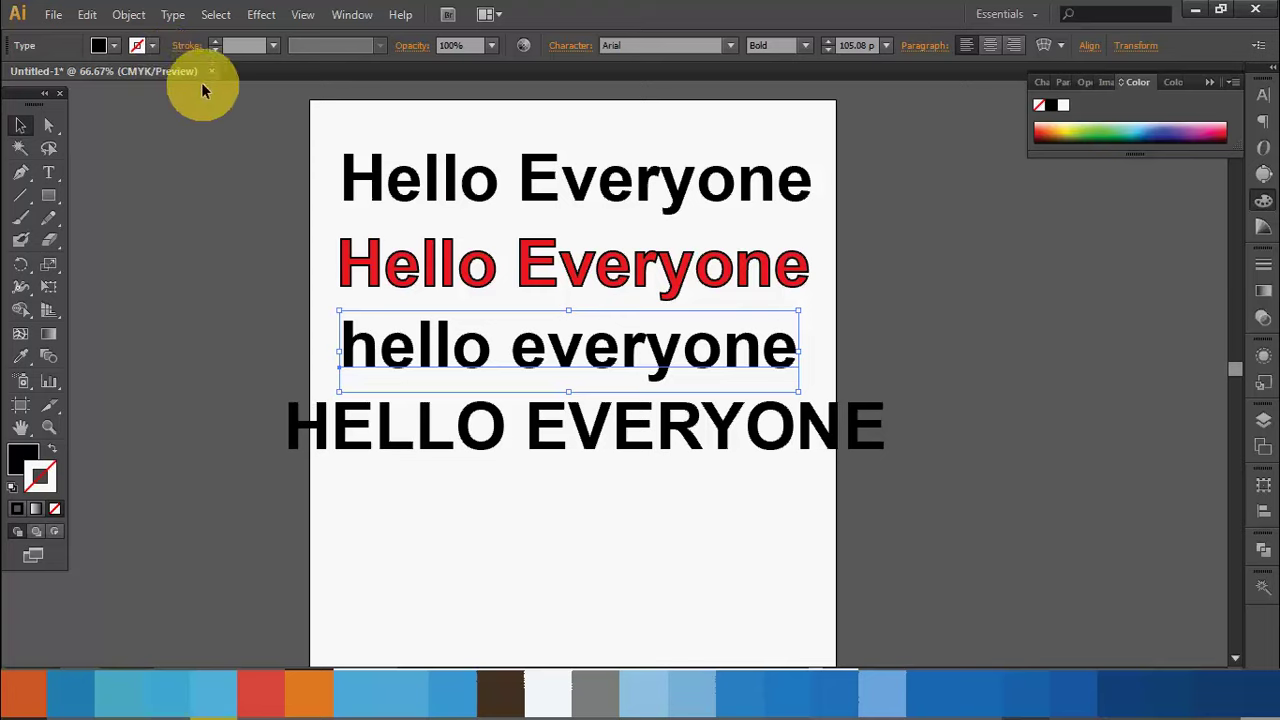
left_click(174, 15)
mouse_move(219, 265)
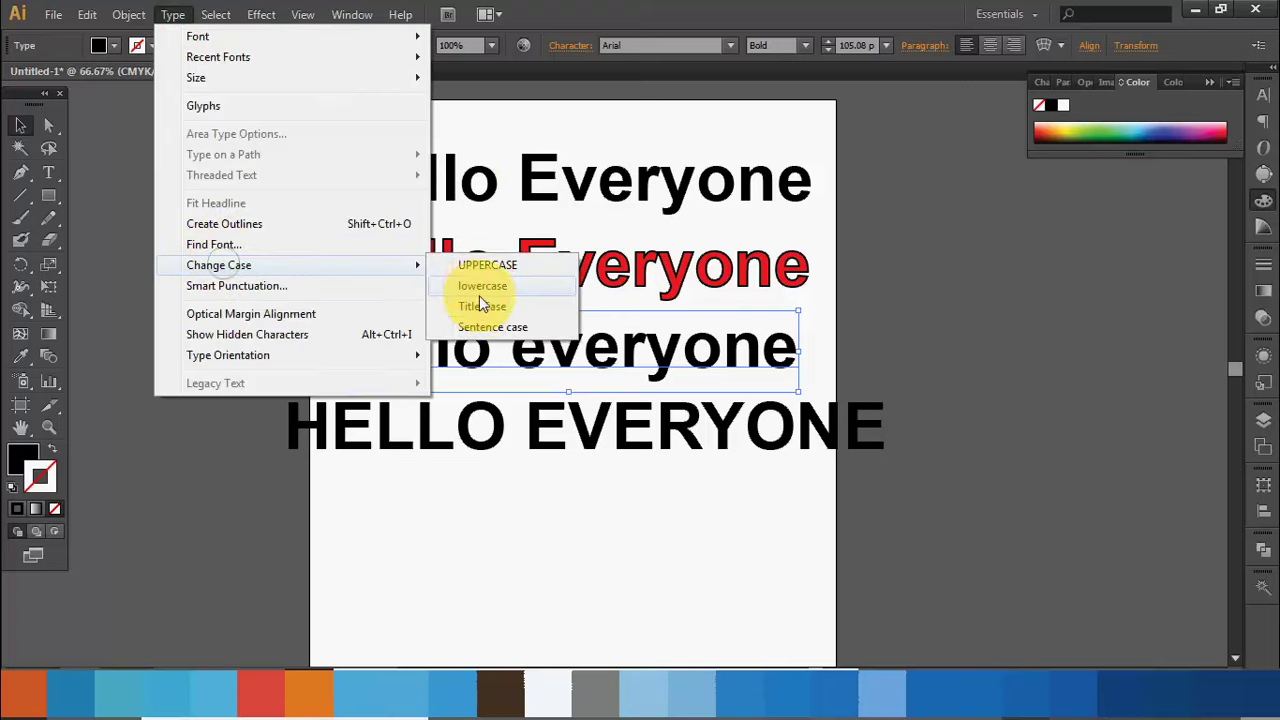
left_click(484, 304)
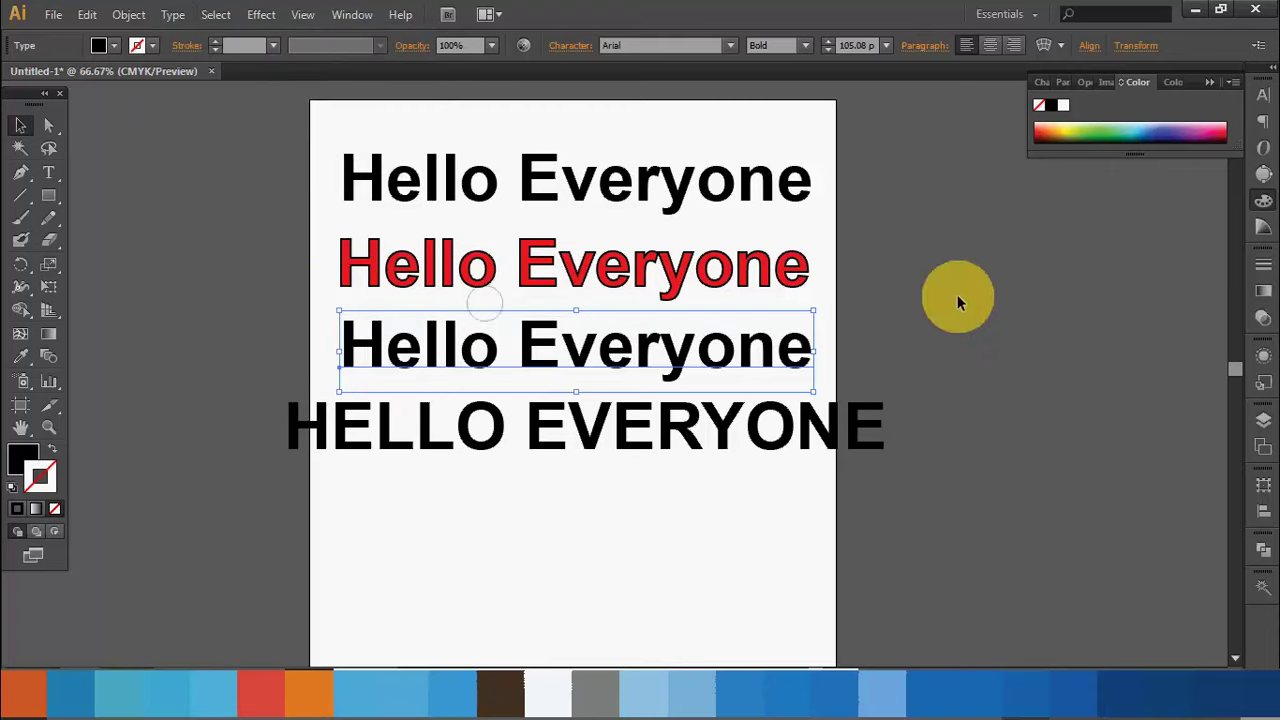
Try Sentence case, return the third line to Title Case, and select the HELLO EVERYONE line
left_click(173, 15)
mouse_move(219, 265)
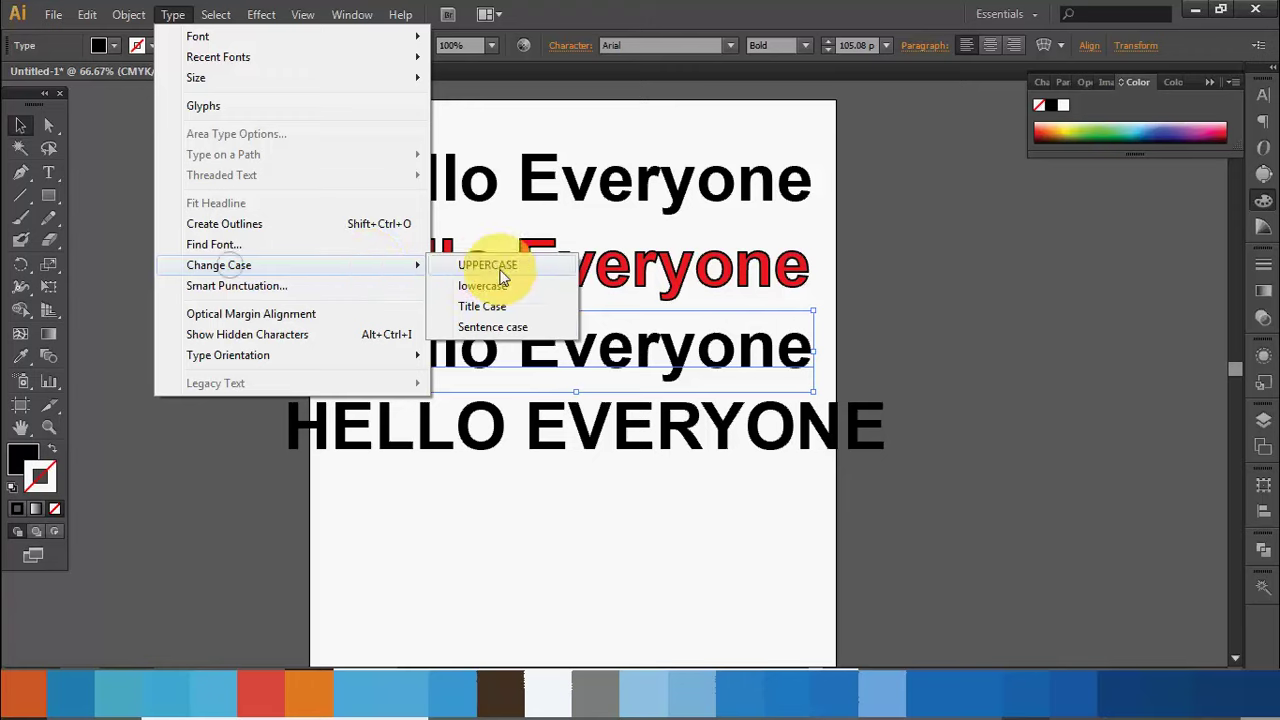
left_click(518, 338)
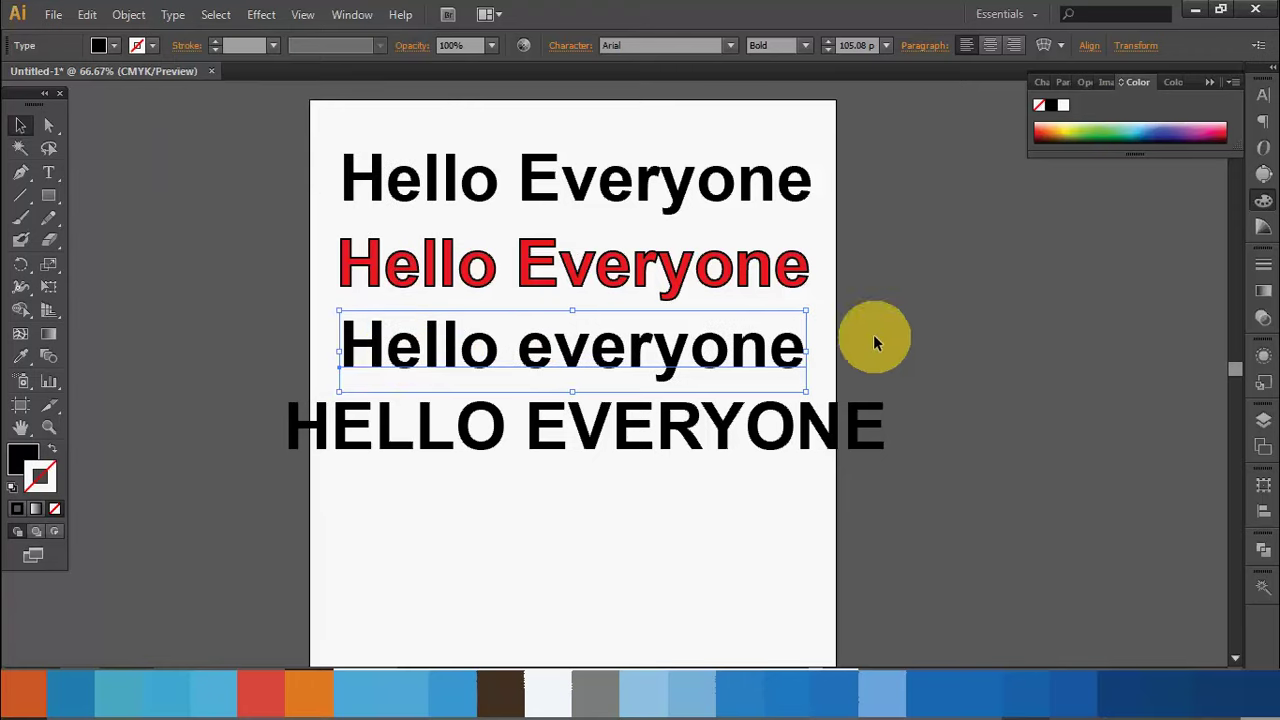
left_click(174, 16)
mouse_move(219, 265)
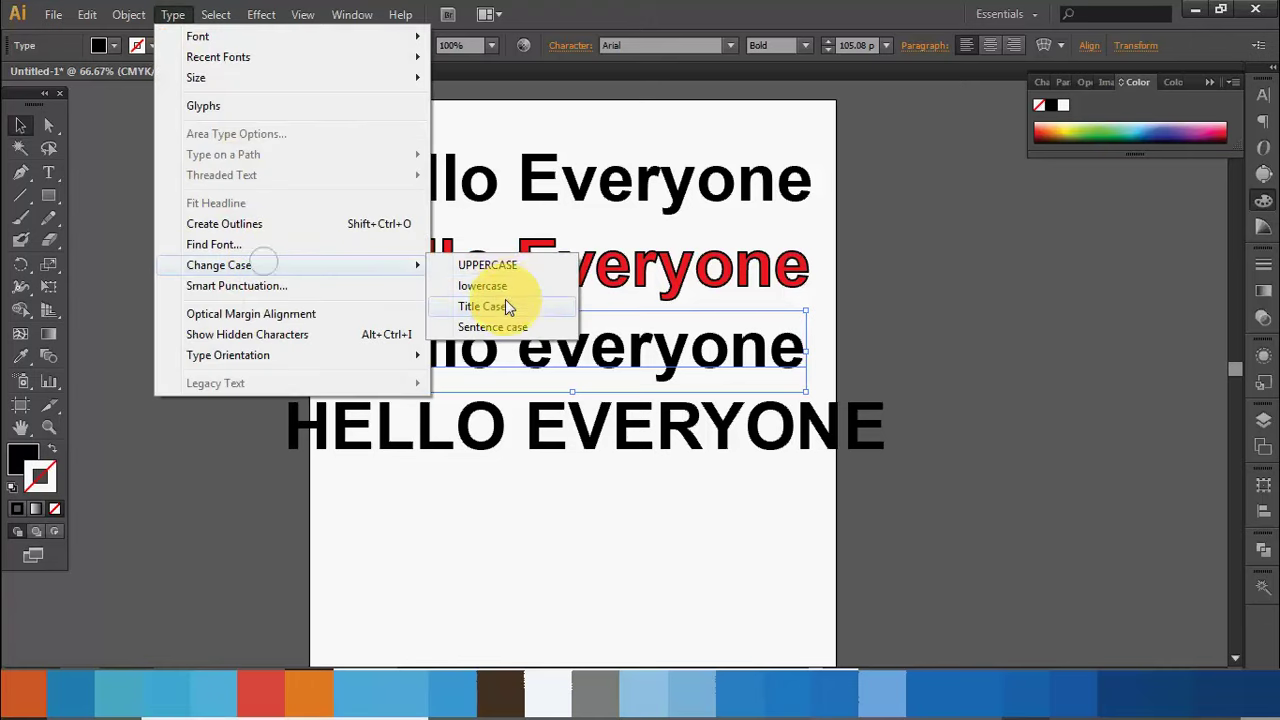
left_click(505, 307)
left_click(983, 350)
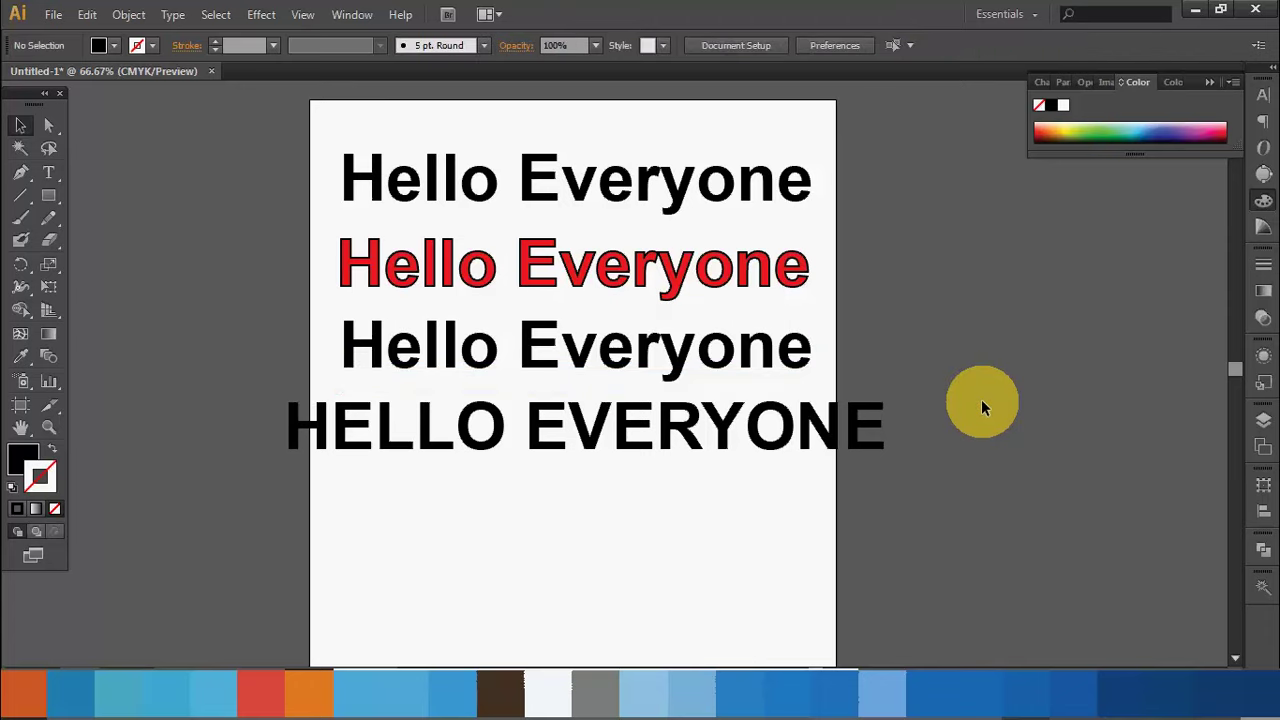
left_click(772, 428)
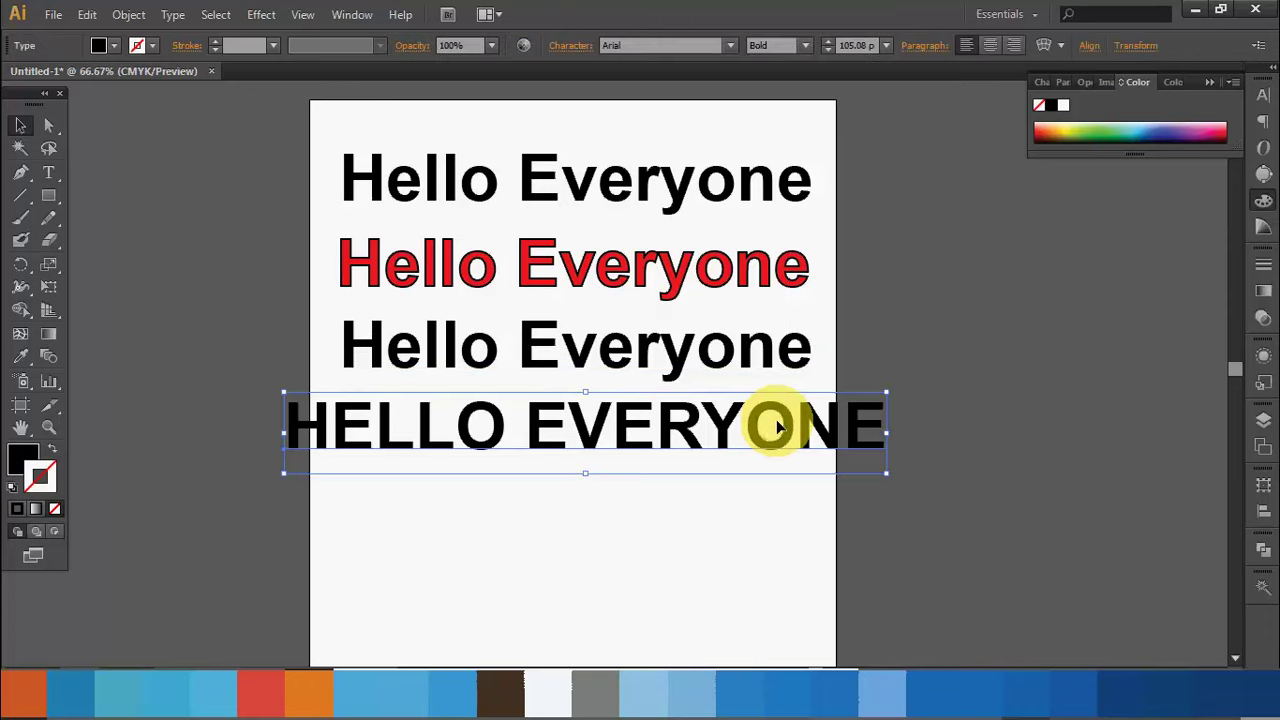
Delete the HELLO EVERYONE line and nudge the third Hello Everyone line slightly left
key("Delete")
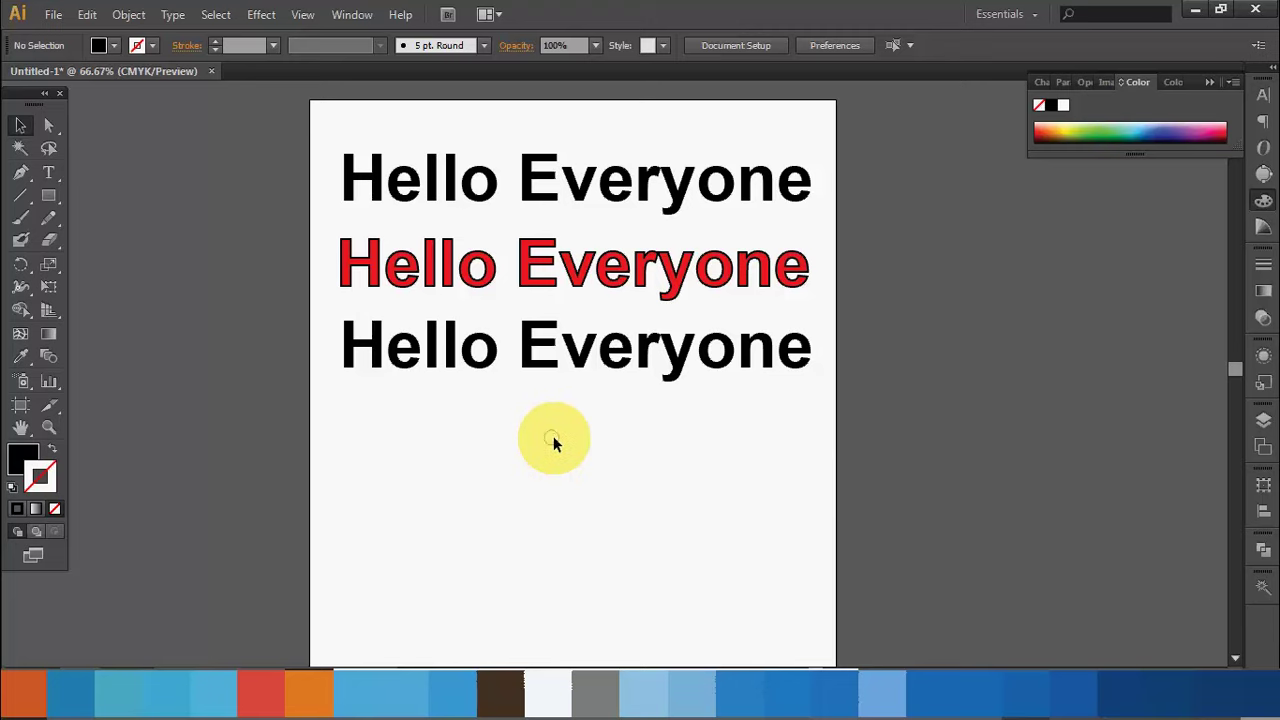
left_click(545, 365)
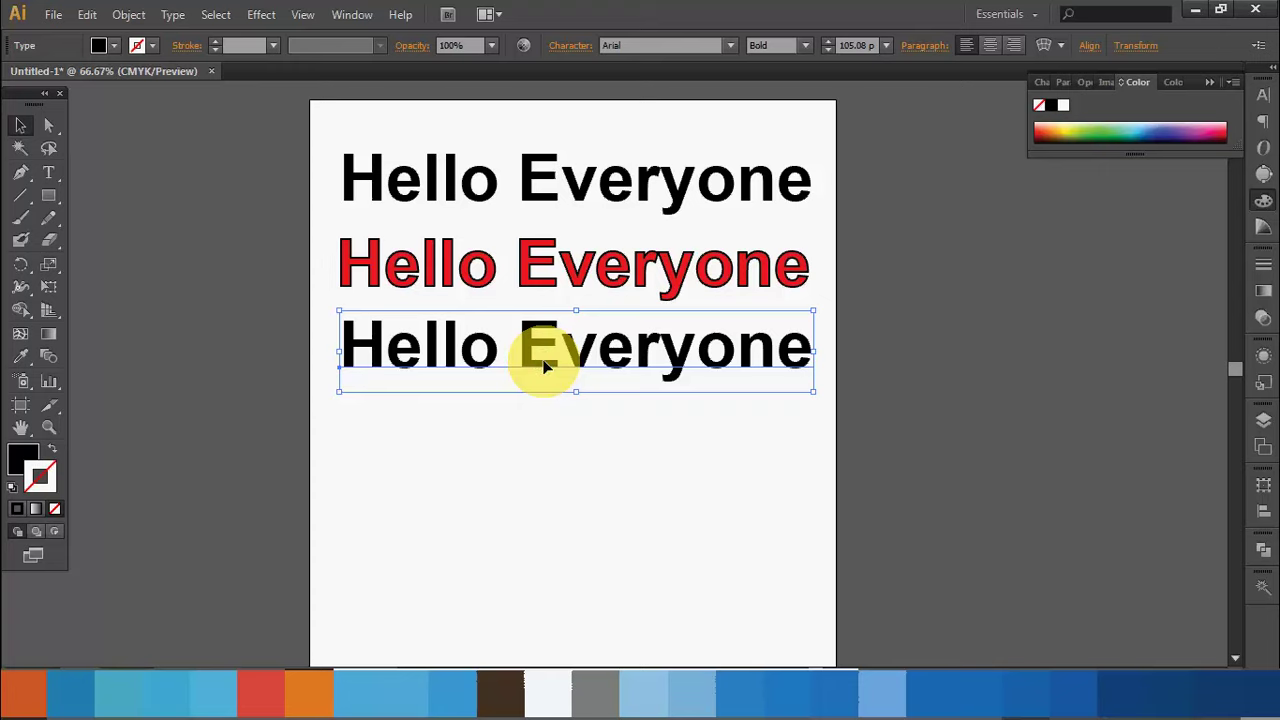
key("Left")
key("Left")
key("Left")
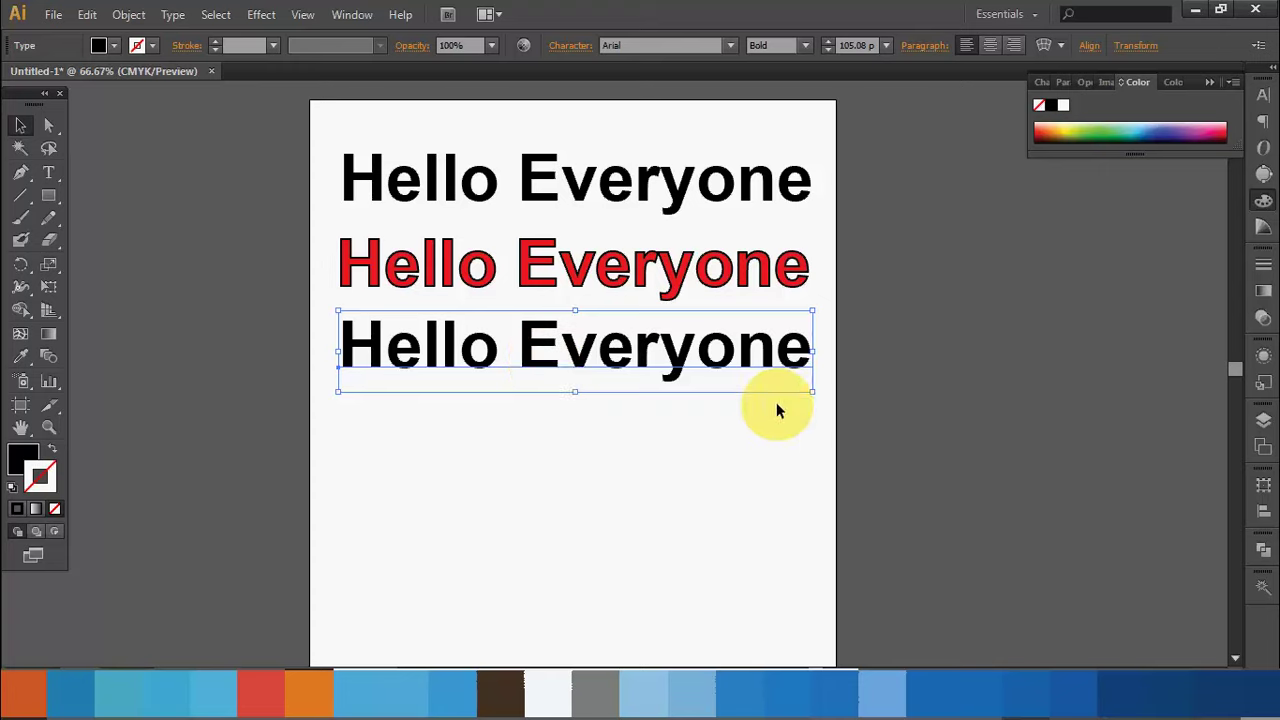
left_click(790, 424)
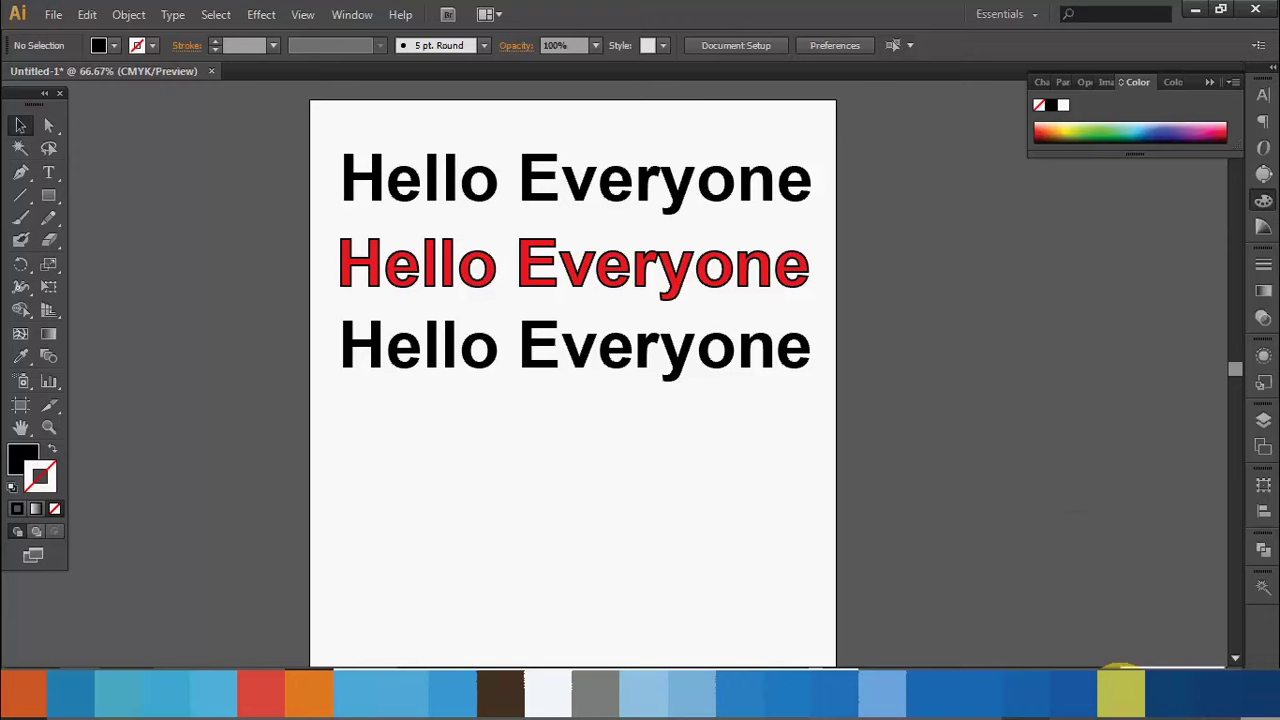
left_click(1120, 688)
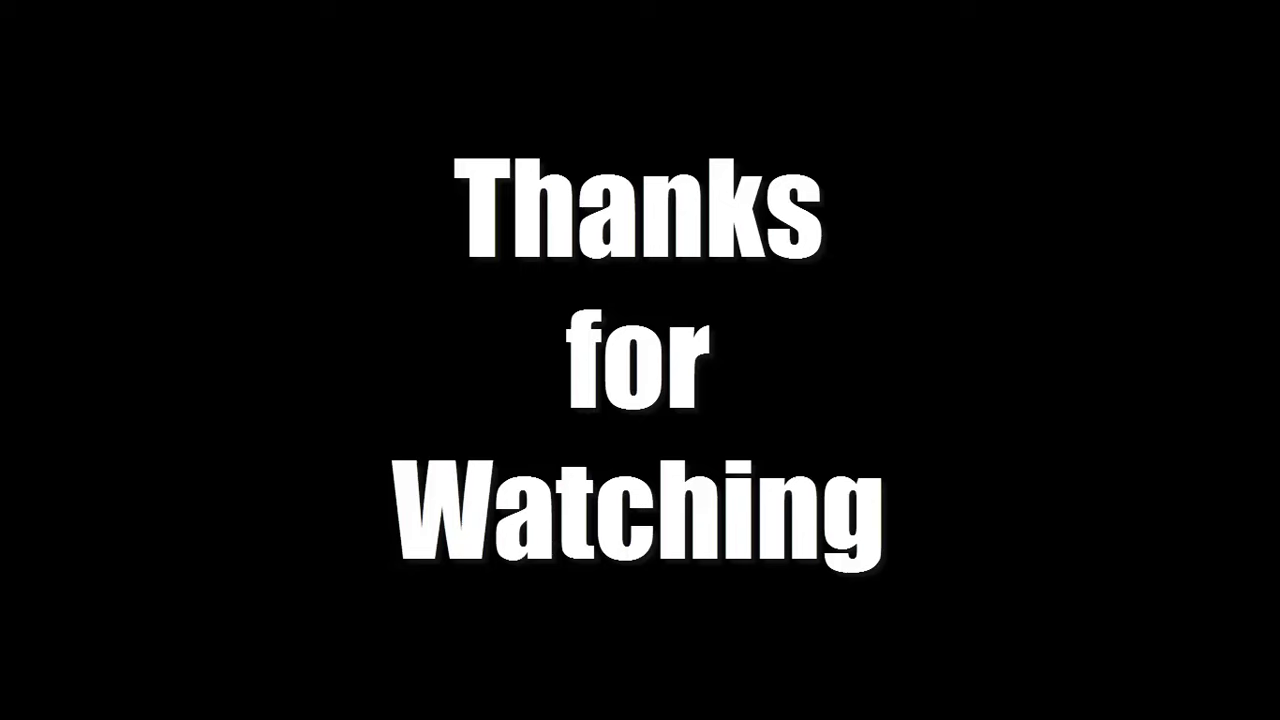